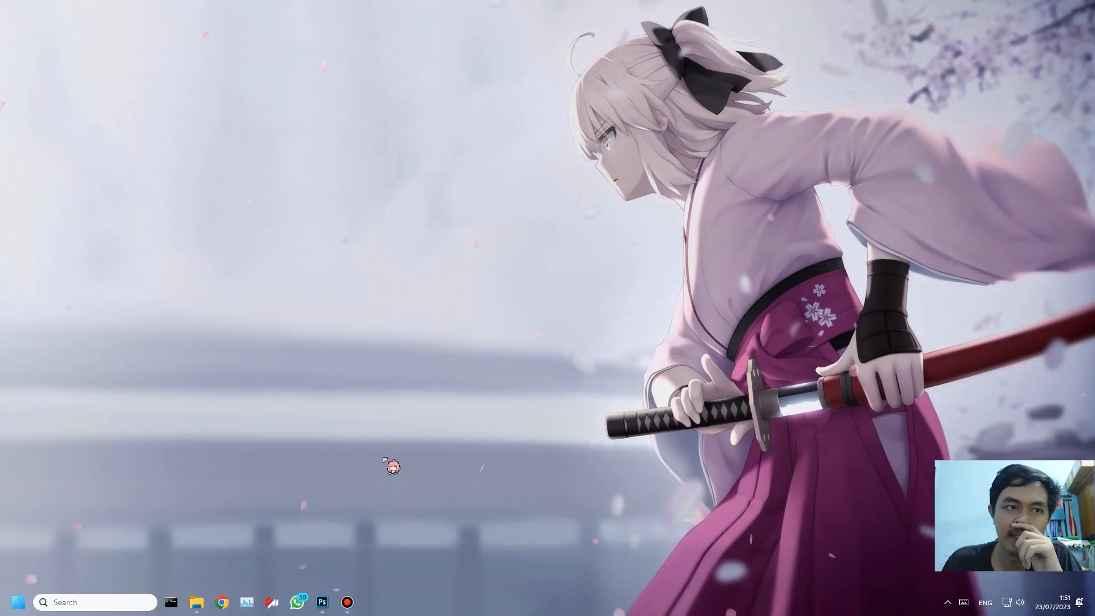
Step: Switch to Photoshop and create a new 1920 x 1080 px RGB document at 300 pixels/inch with a white background
mouse_move(326, 596)
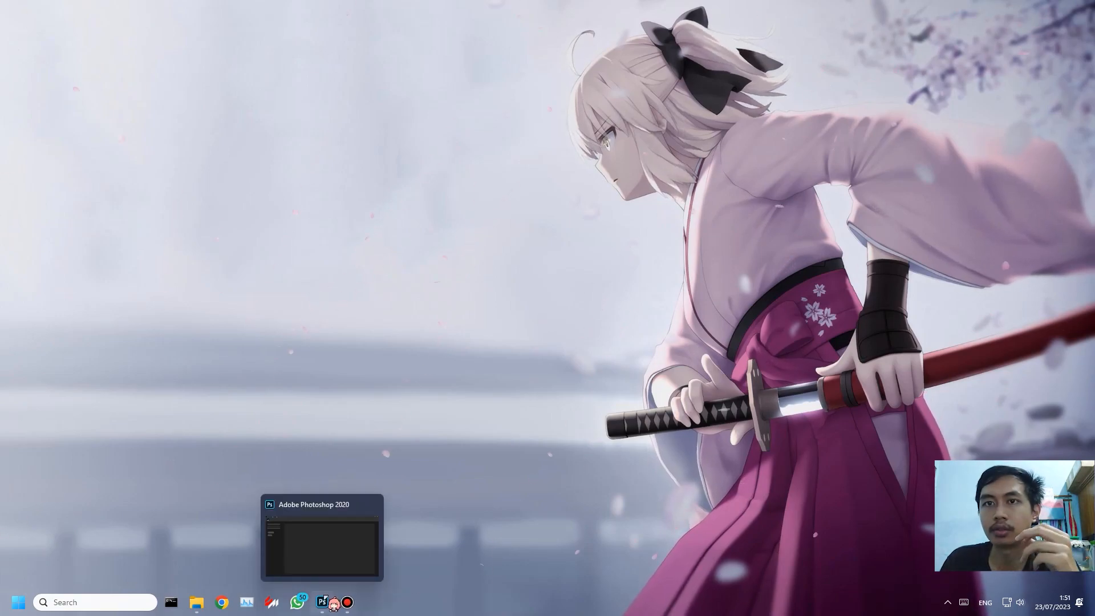
left_click(322, 602)
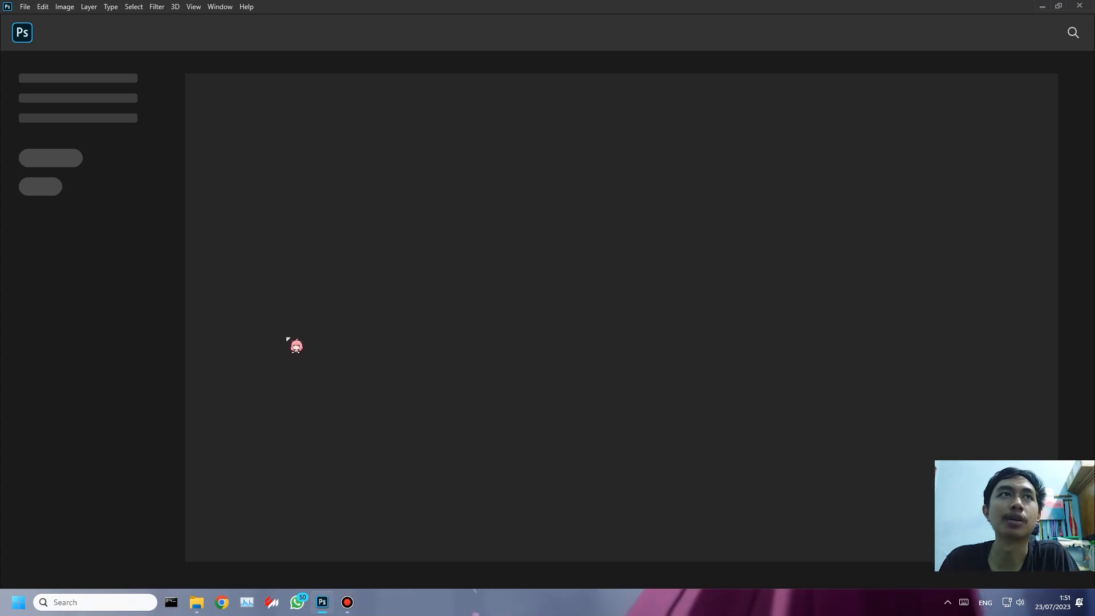
left_click(26, 7)
left_click(70, 18)
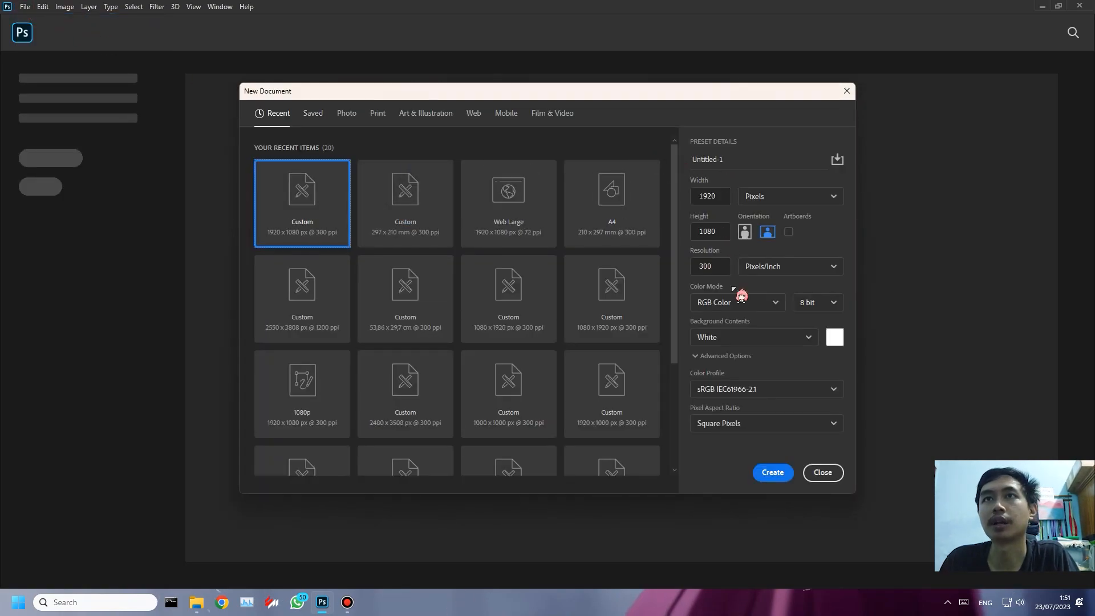
left_click(780, 475)
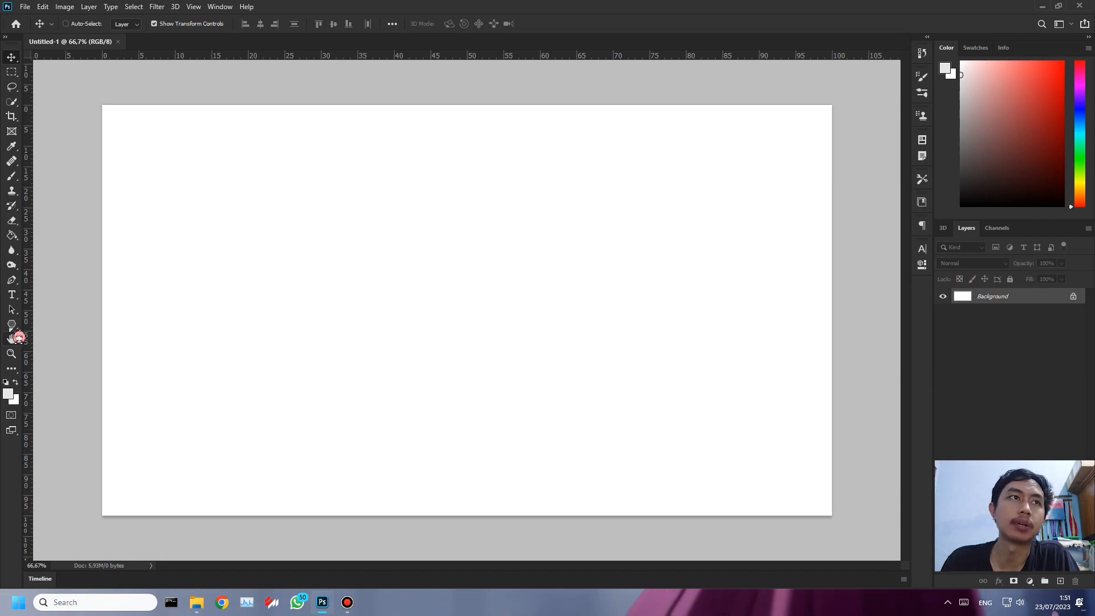
Step: Draw a near-square rectangle about 469 x 473 px in the canvas's left half and fill it with red
left_click_drag(11, 323, 69, 338)
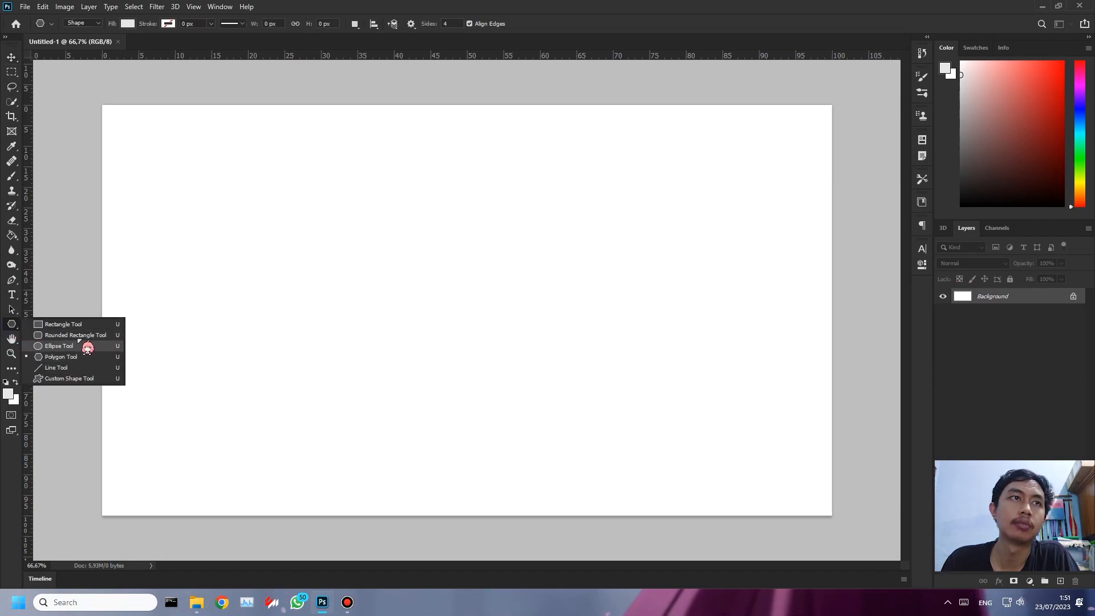
left_click(91, 324)
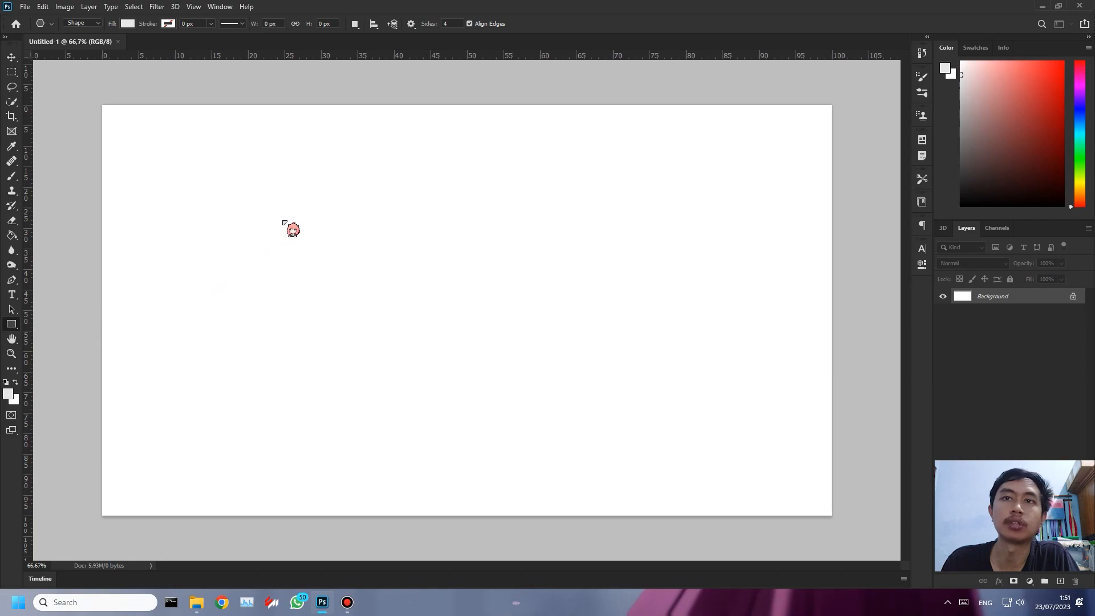
left_click_drag(248, 191, 425, 372)
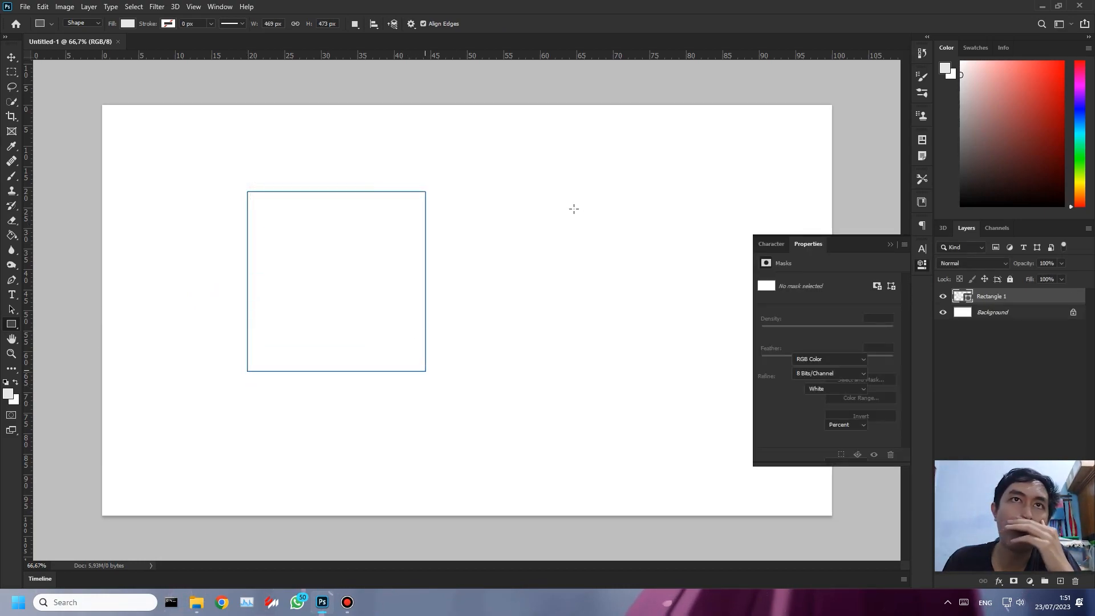
left_click(128, 24)
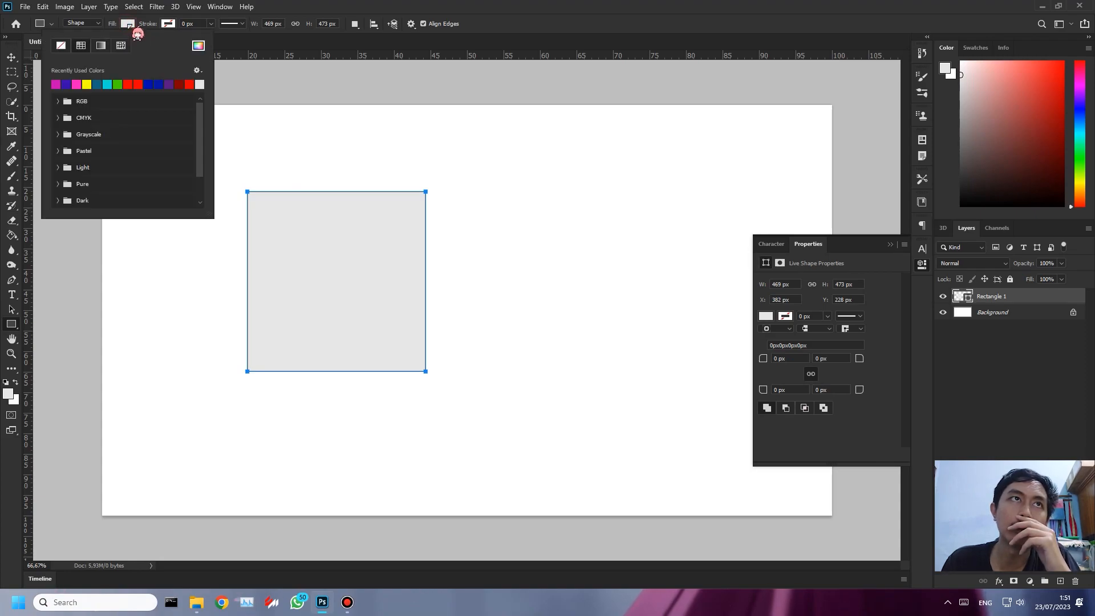
left_click(138, 84)
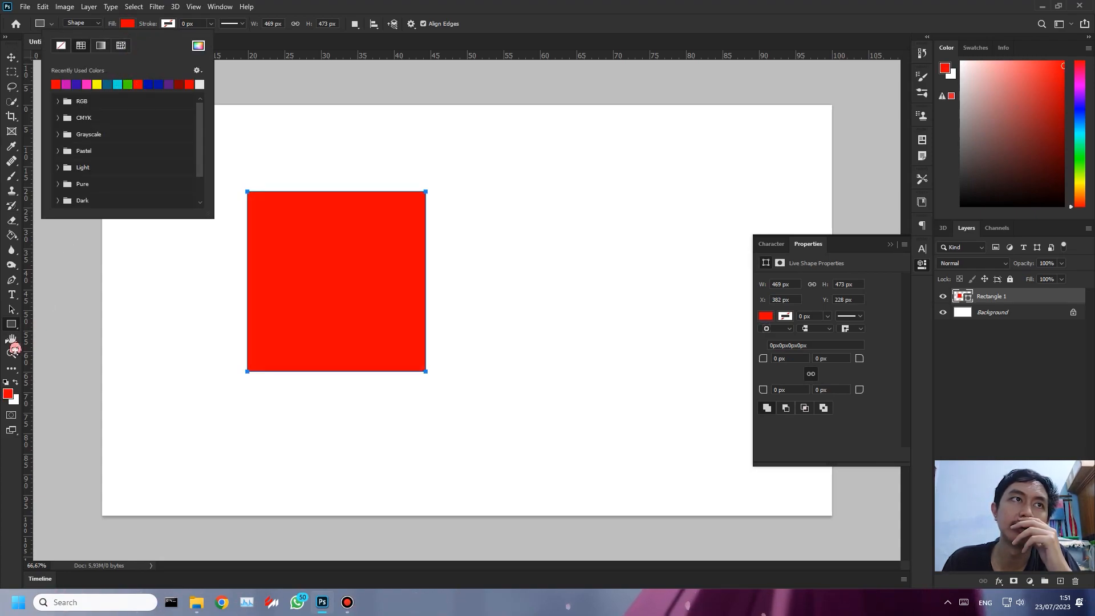
Step: Draw a three-sided polygon about 509 x 577 px beside the red square
right_click(12, 324)
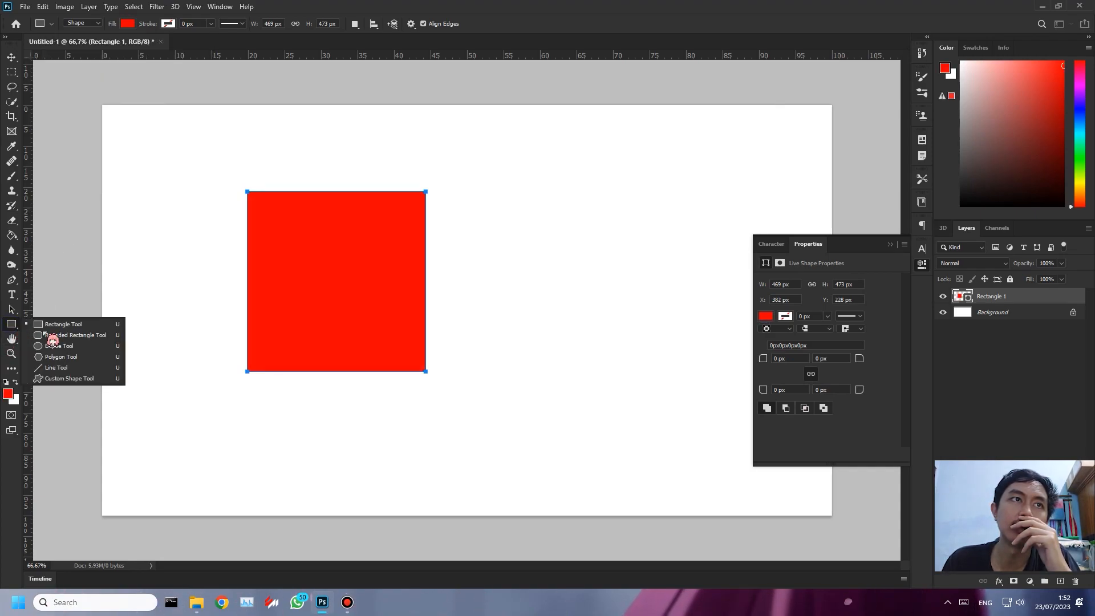
left_click(63, 357)
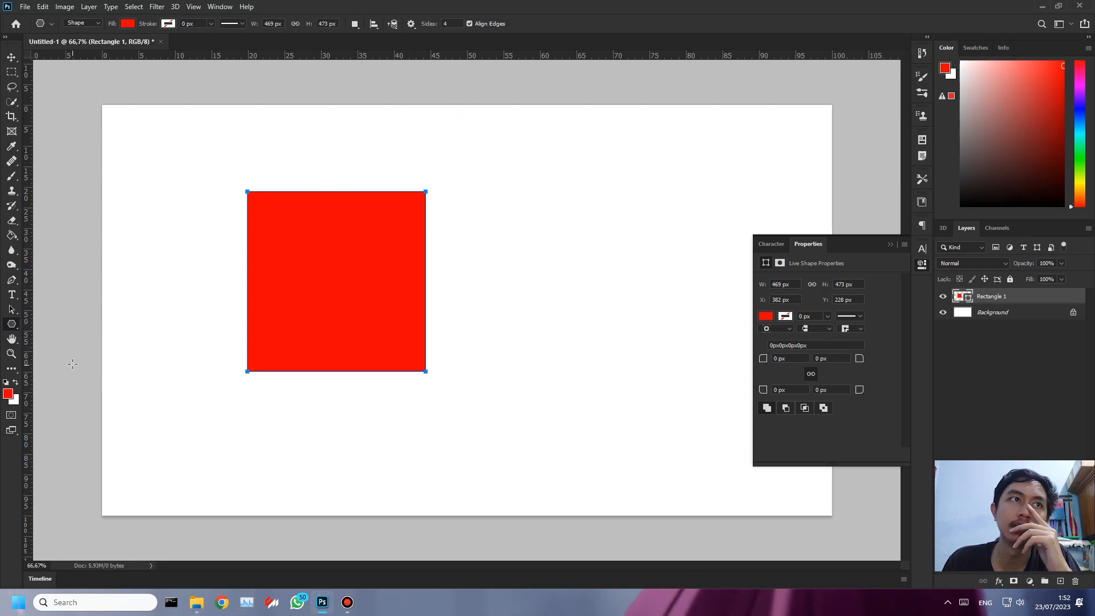
right_click(11, 324)
left_click(78, 354)
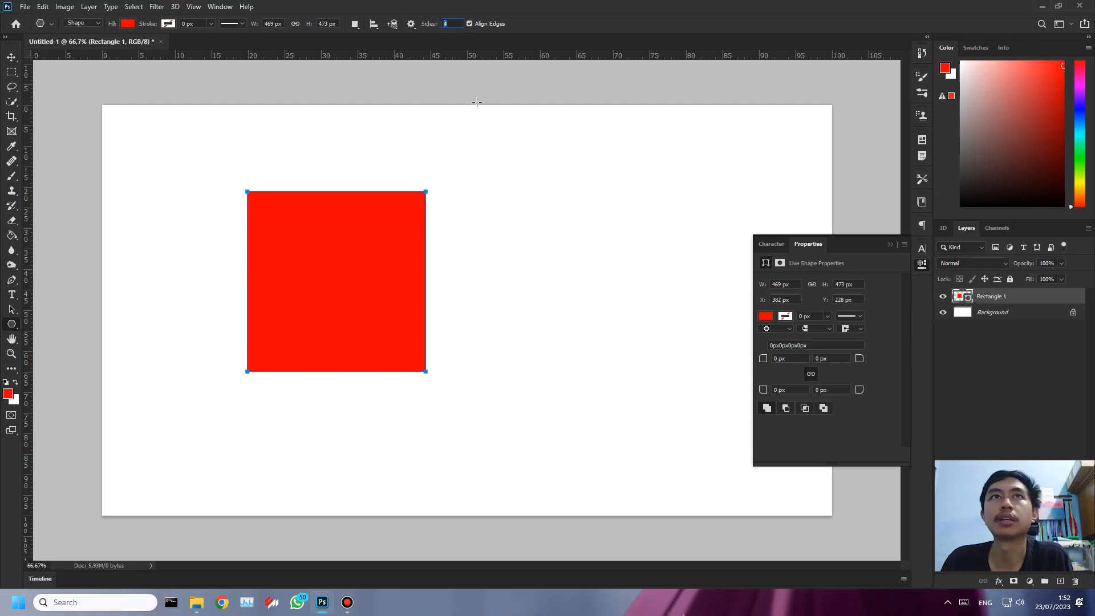
left_click_drag(460, 202, 522, 311)
left_click(13, 58)
key("v")
left_click_drag(491, 213, 542, 296)
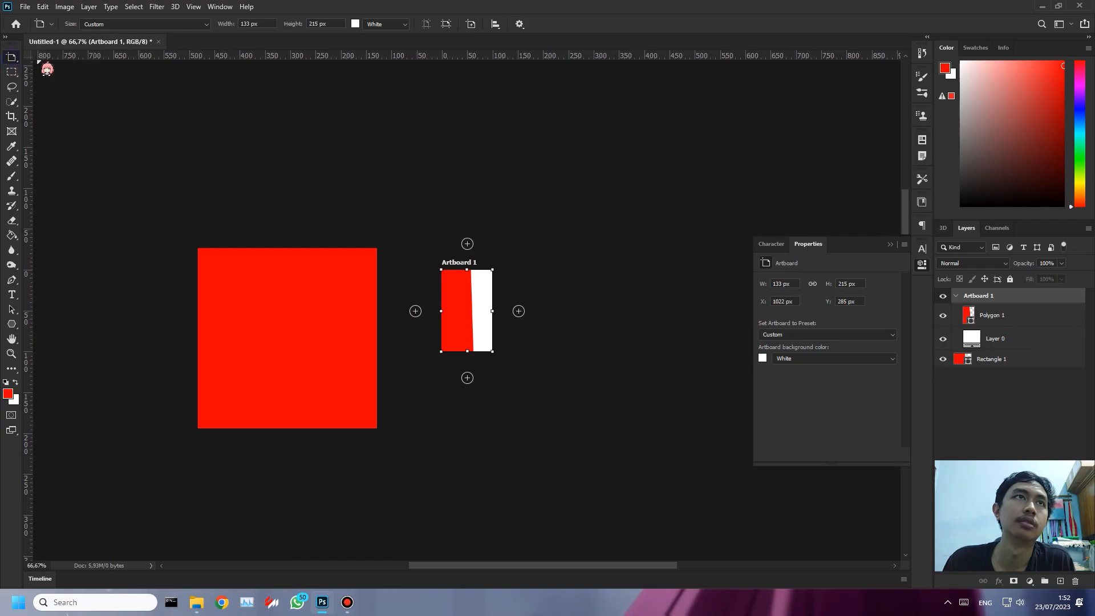
left_click(38, 60)
key("ctrl+z")
Step: Fill the triangle with green and move it so its tip overlaps the red square
right_click(12, 58)
left_click(44, 57)
left_click_drag(451, 197, 560, 315)
left_click(12, 323)
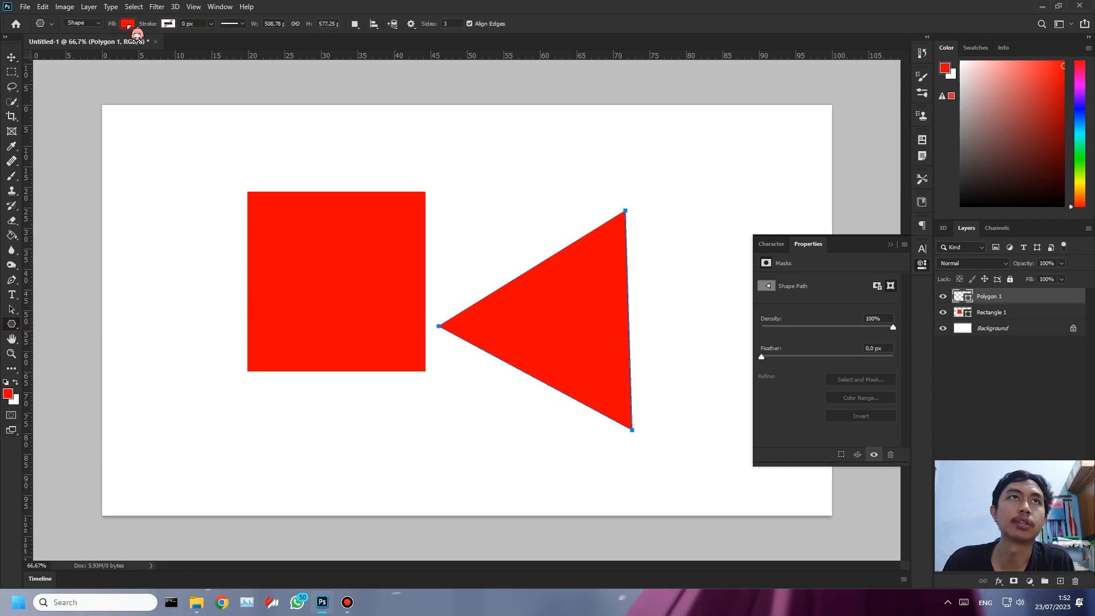
left_click(127, 24)
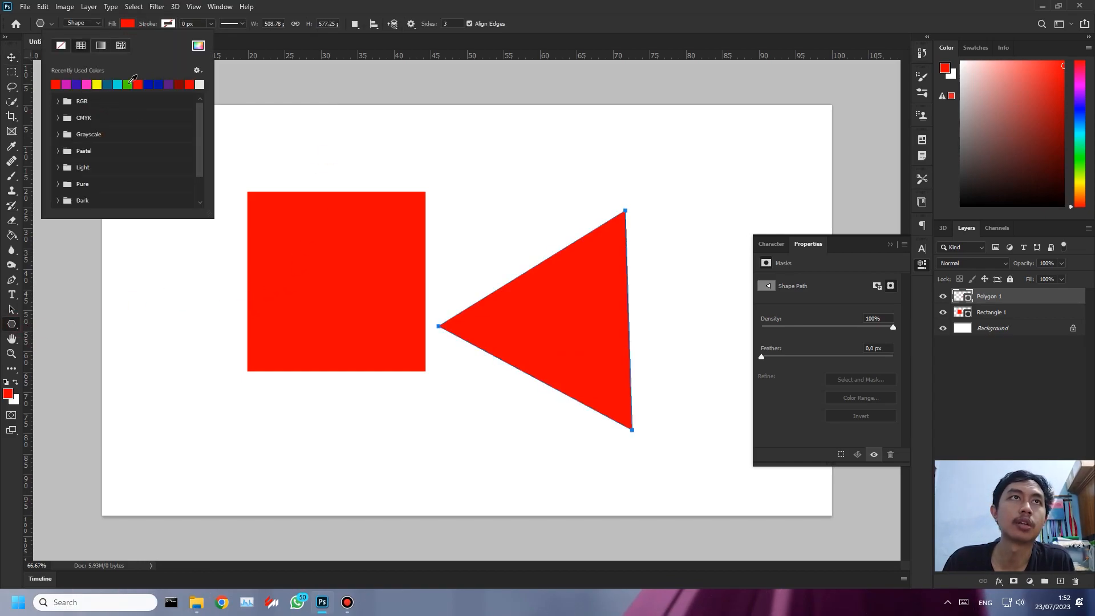
left_click(128, 84)
left_click(12, 57)
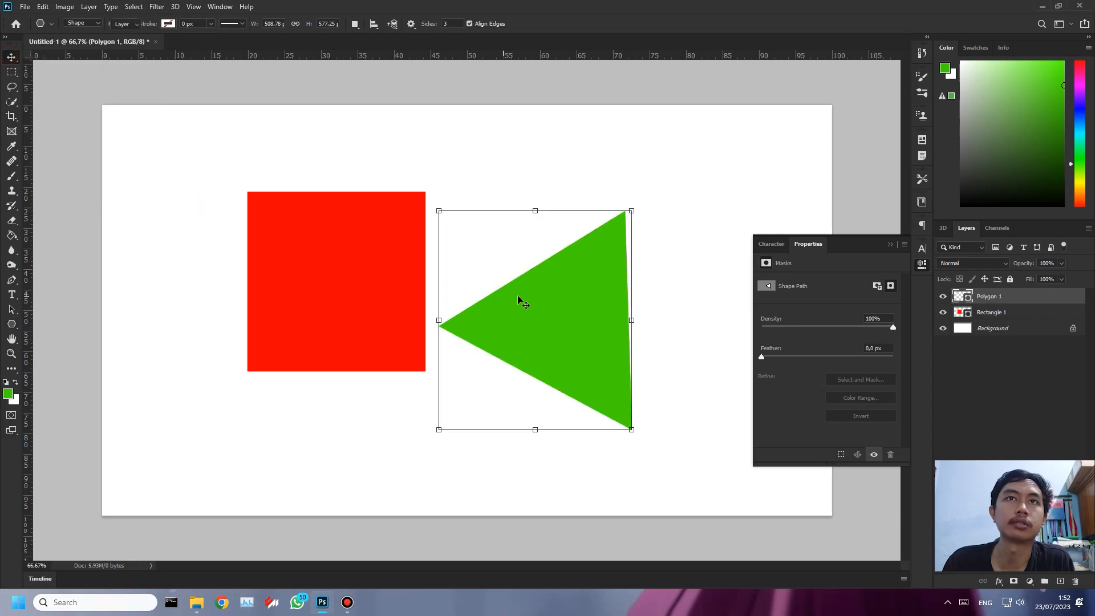
left_click_drag(577, 310, 479, 273)
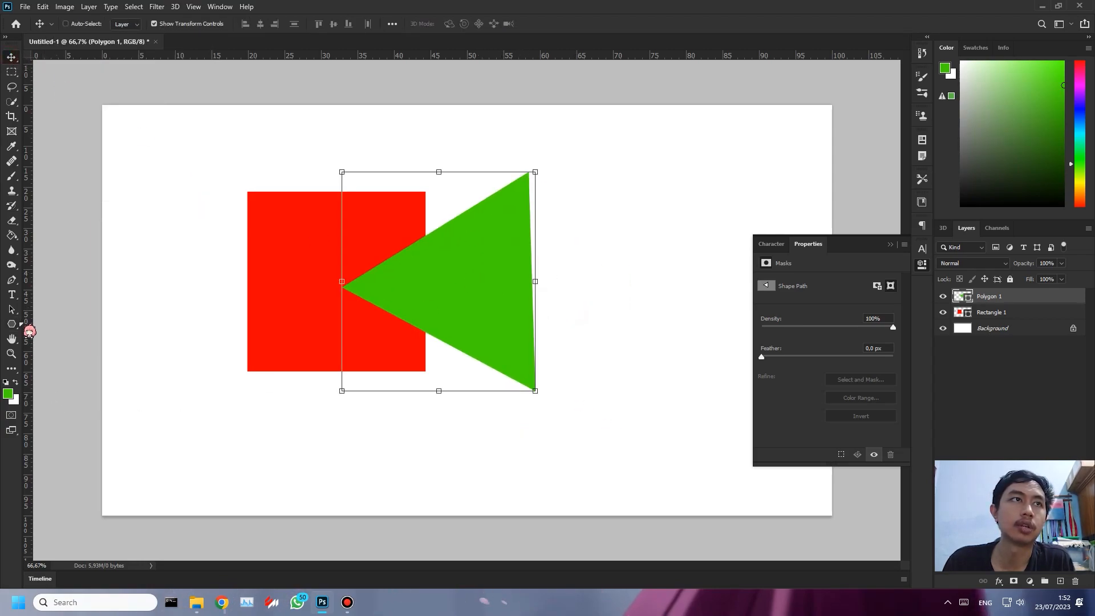
Step: Activate the Ellipse tool
left_click(16, 325)
right_click(20, 339)
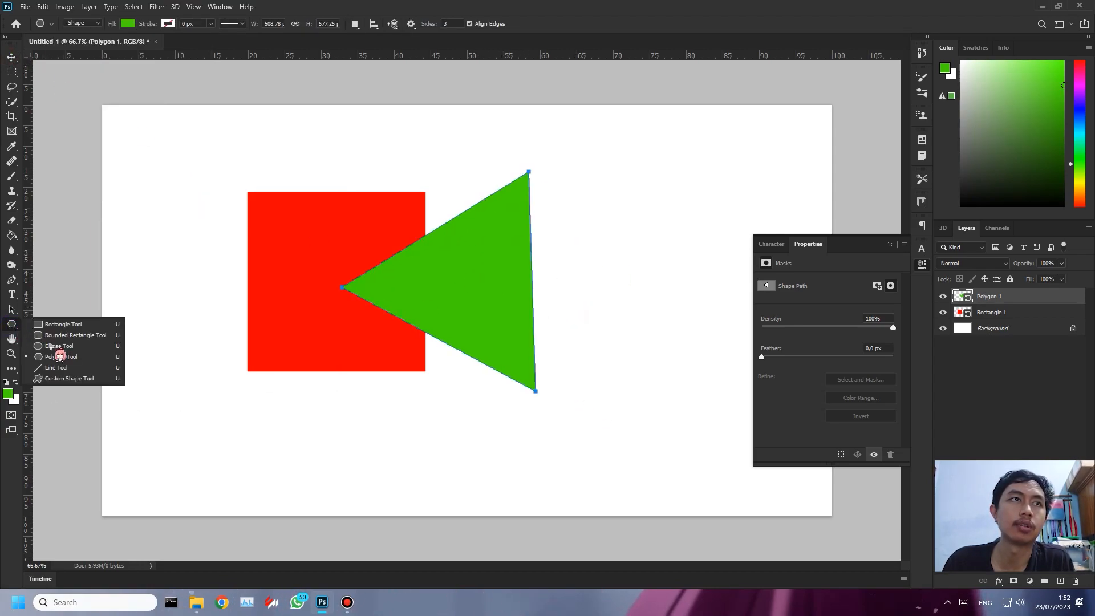
left_click(76, 349)
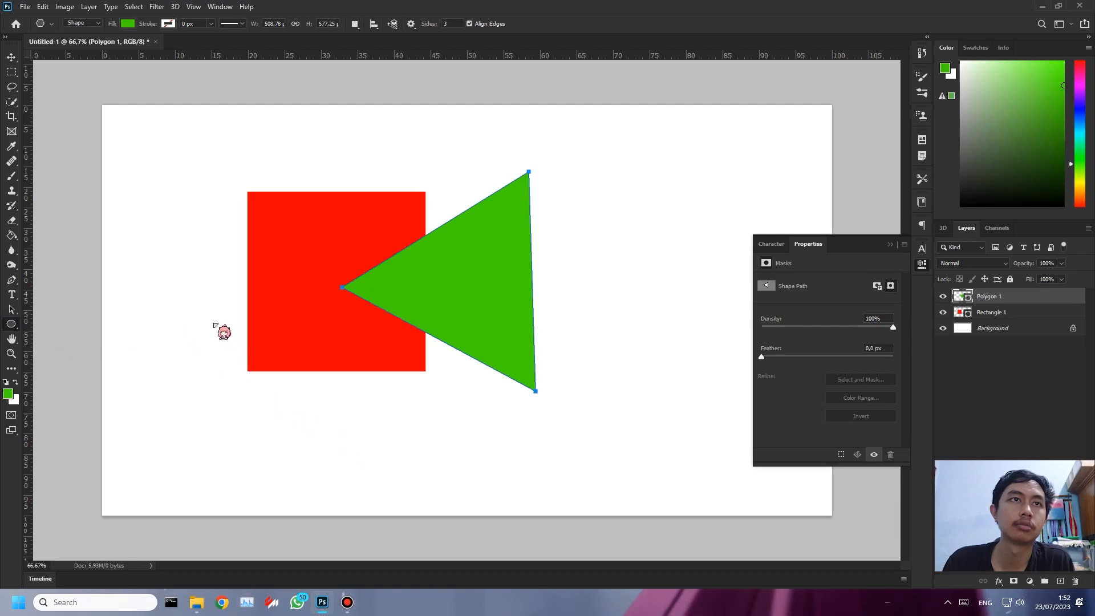
left_click_drag(165, 323, 275, 402)
left_click_drag(212, 319, 237, 347)
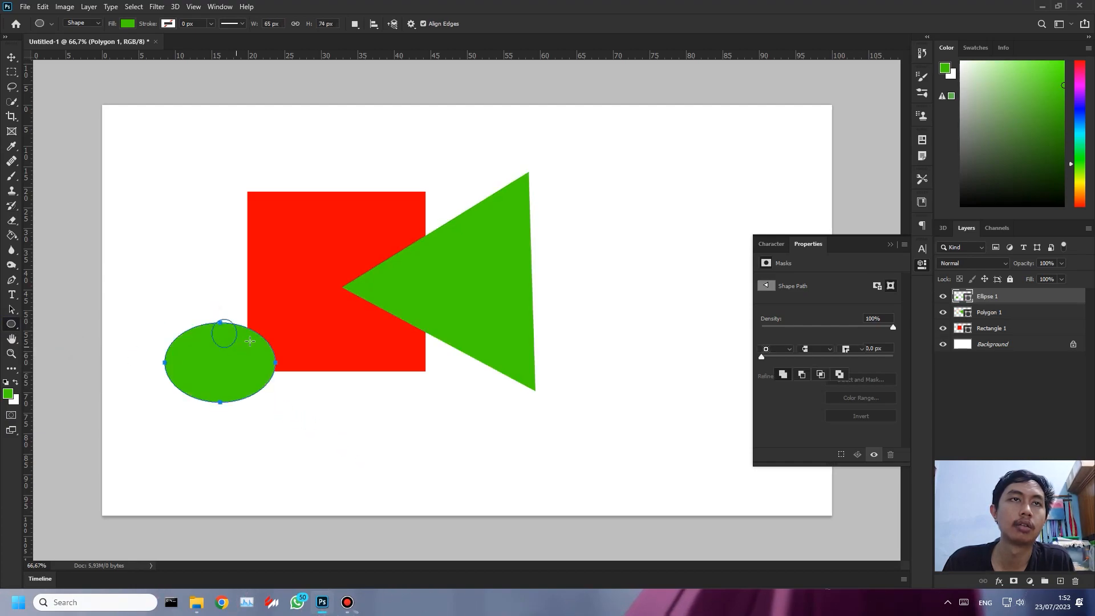
key("ctrl+z")
key("ctrl+z")
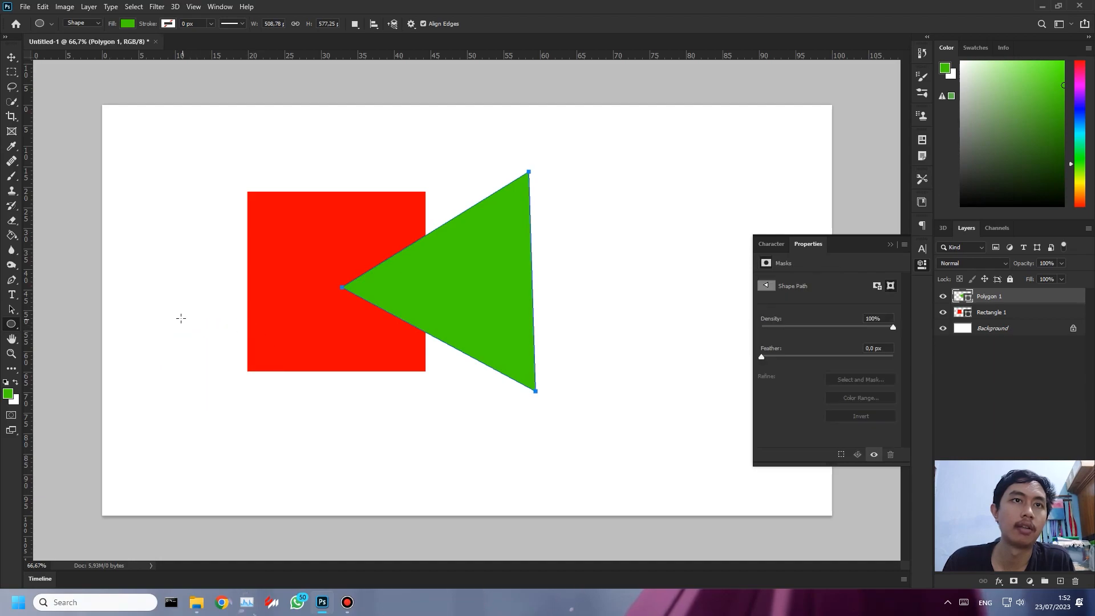
Step: Draw a circle about 386 px in diameter over the square's lower-left corner and fill it with yellow
left_click_drag(153, 347, 301, 494)
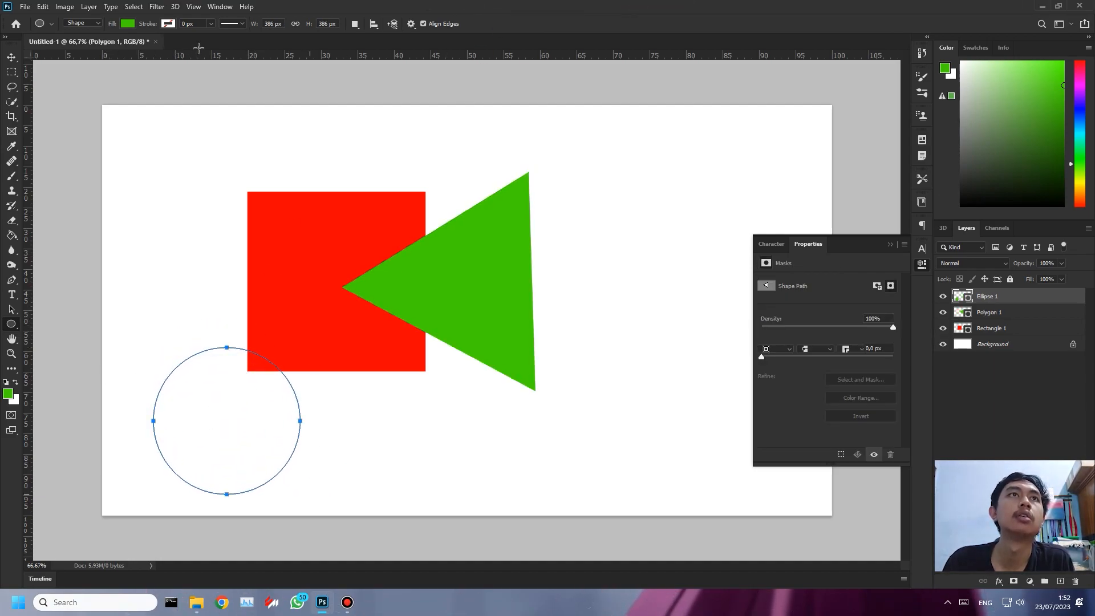
left_click(129, 24)
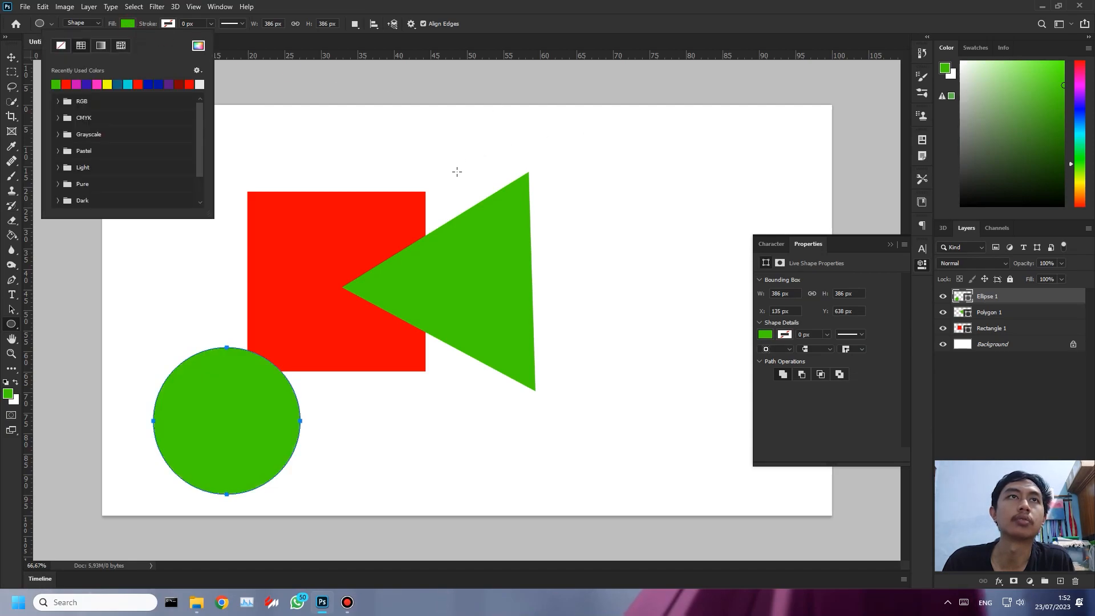
left_click(107, 85)
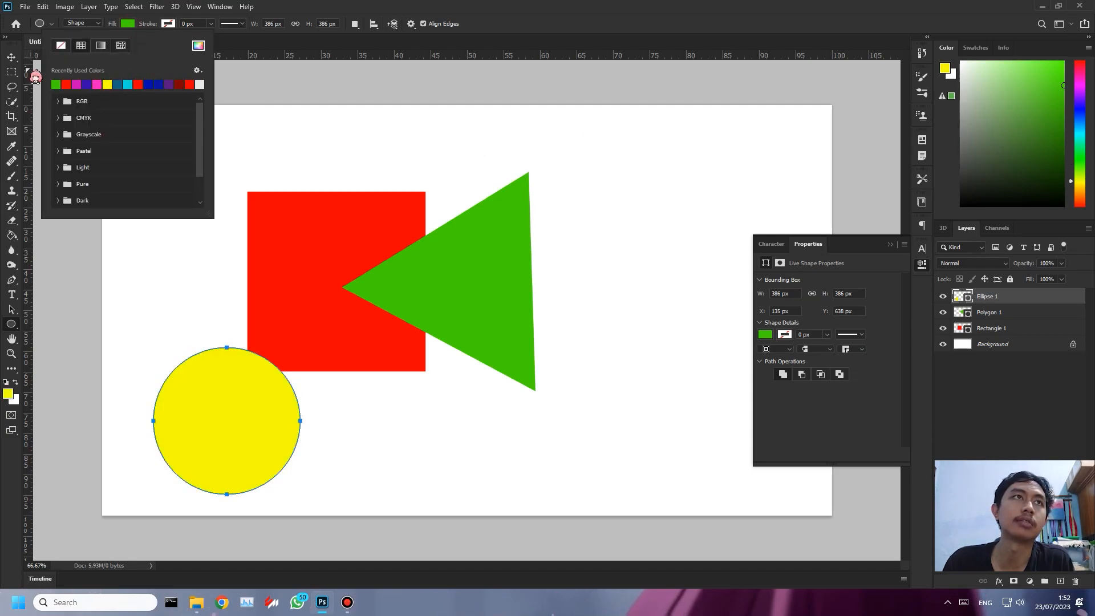
Step: Collapse the Properties display and turn on layer Auto-Select for the Move tool
left_click(11, 57)
left_click(96, 226)
left_click(245, 417)
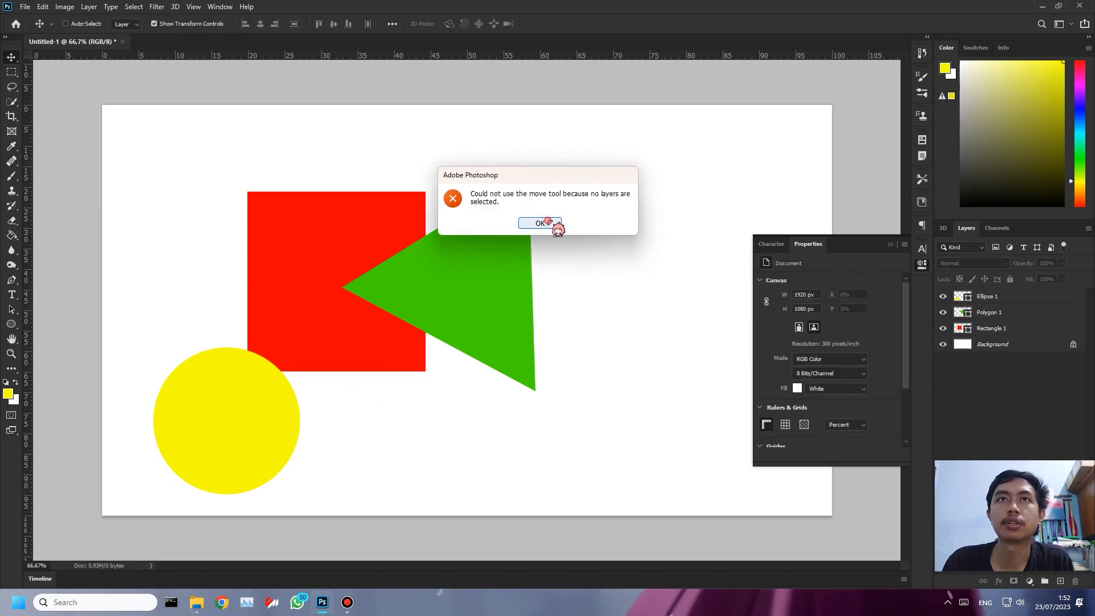
left_click(546, 223)
left_click(891, 243)
left_click(85, 24)
Step: Arrange the red square, green triangle and yellow circle in an overlapping row, with the circle over the triangle's right edge
left_click_drag(231, 408, 613, 305)
left_click_drag(458, 303, 434, 354)
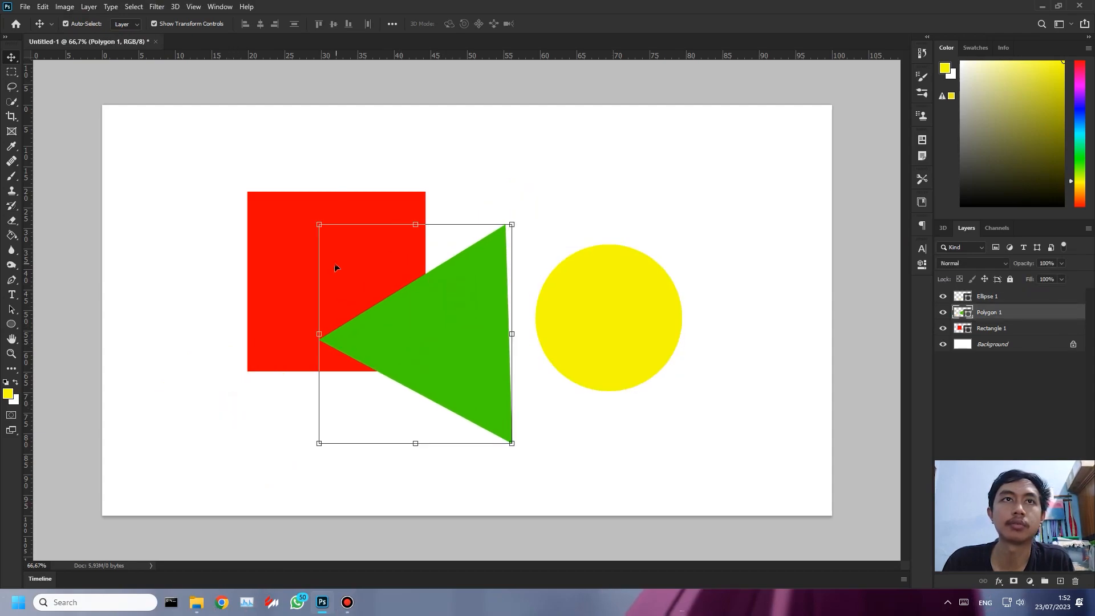
left_click_drag(333, 263, 281, 225)
left_click_drag(458, 313, 438, 298)
left_click_drag(608, 330, 562, 269)
mouse_move(416, 331)
left_mouse_down()
mouse_move(394, 276)
mouse_move(424, 324)
left_mouse_up()
left_click_drag(558, 290, 544, 358)
left_click_drag(262, 190, 291, 257)
left_click_drag(534, 347, 540, 314)
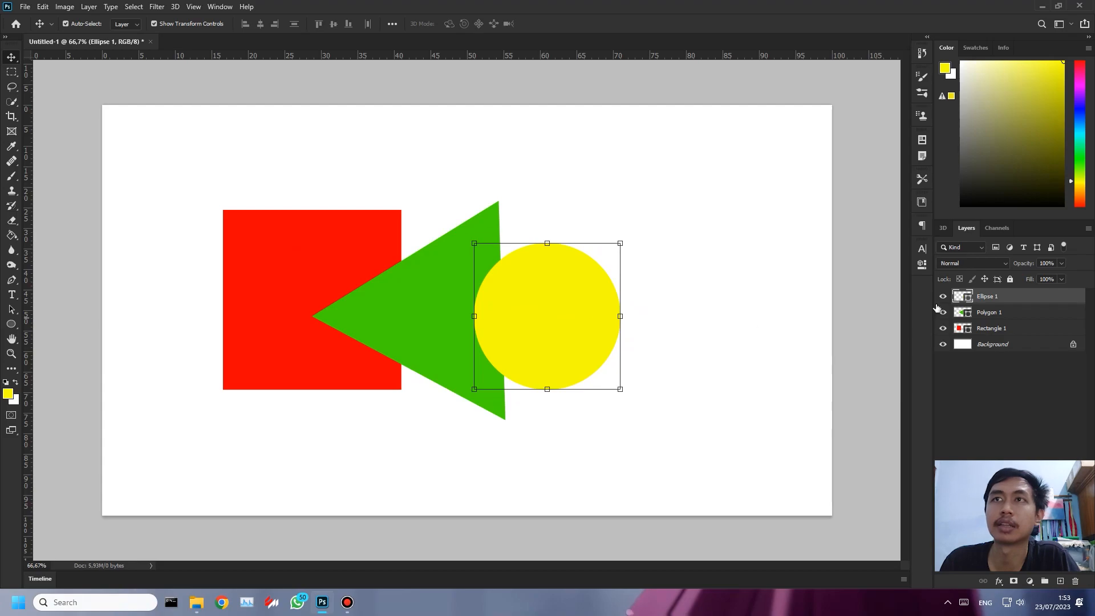
Step: Select the Rectangle 1, Polygon 1 and Ellipse 1 layers in turn to see which shape each one holds
left_click(1025, 330)
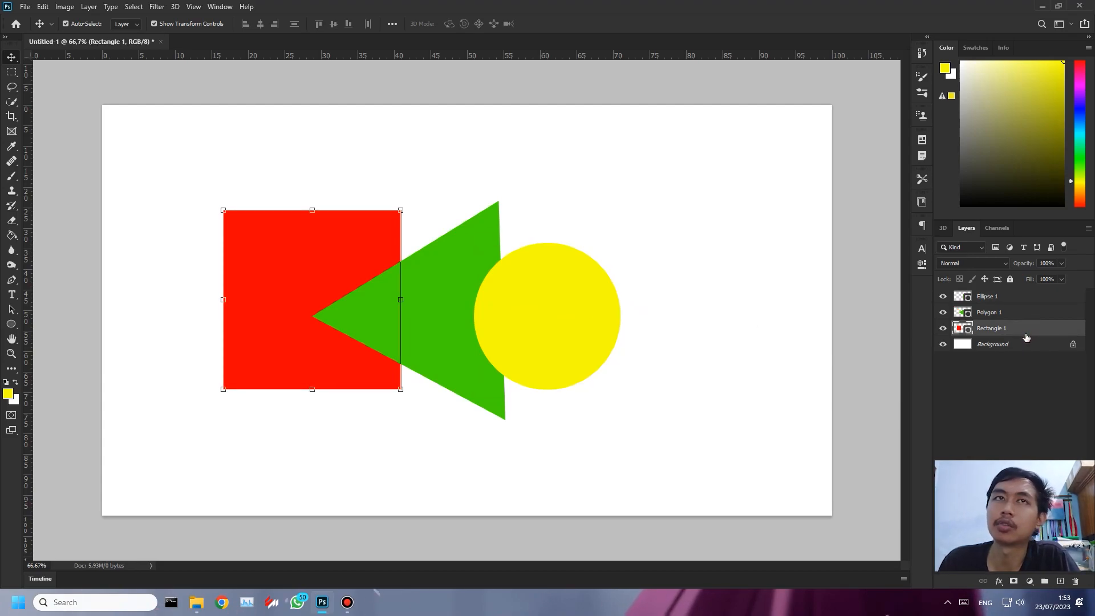
left_click(1029, 319)
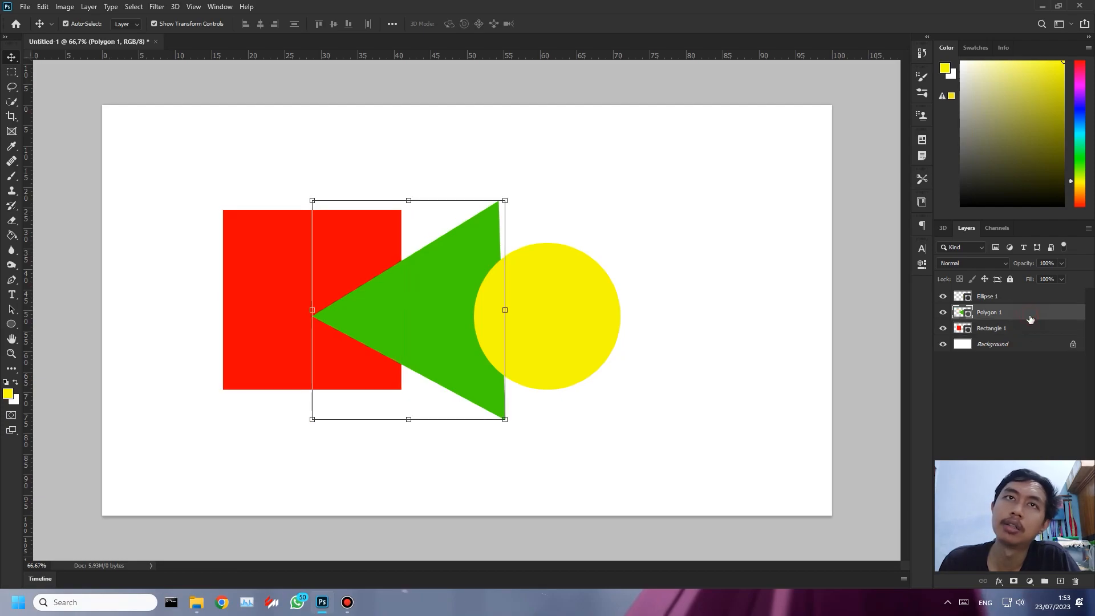
left_click(1033, 298)
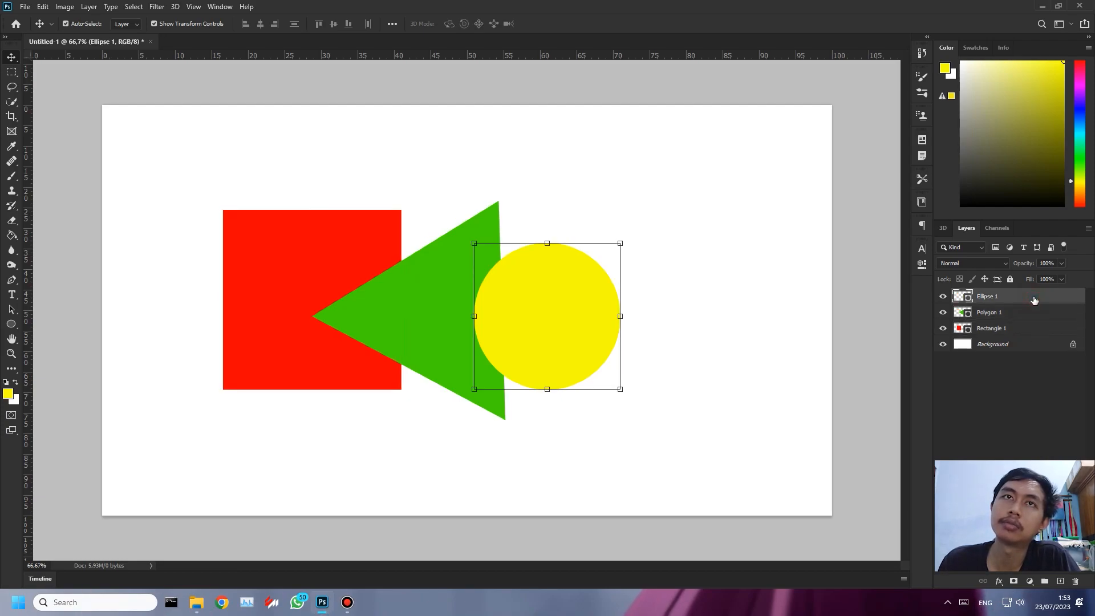
Step: Move the green triangle to the canvas's right side and centre the yellow circle on the red square
mouse_move(540, 313)
left_mouse_down()
mouse_move(480, 308)
mouse_move(534, 311)
mouse_move(536, 301)
left_mouse_up()
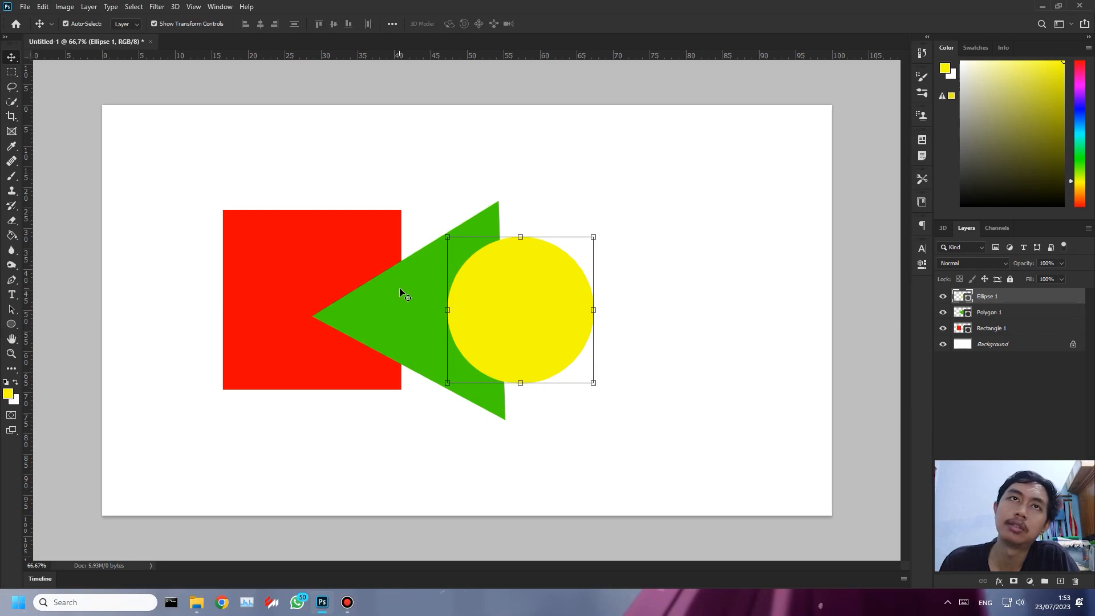
left_click_drag(491, 296, 558, 321)
left_click(453, 310)
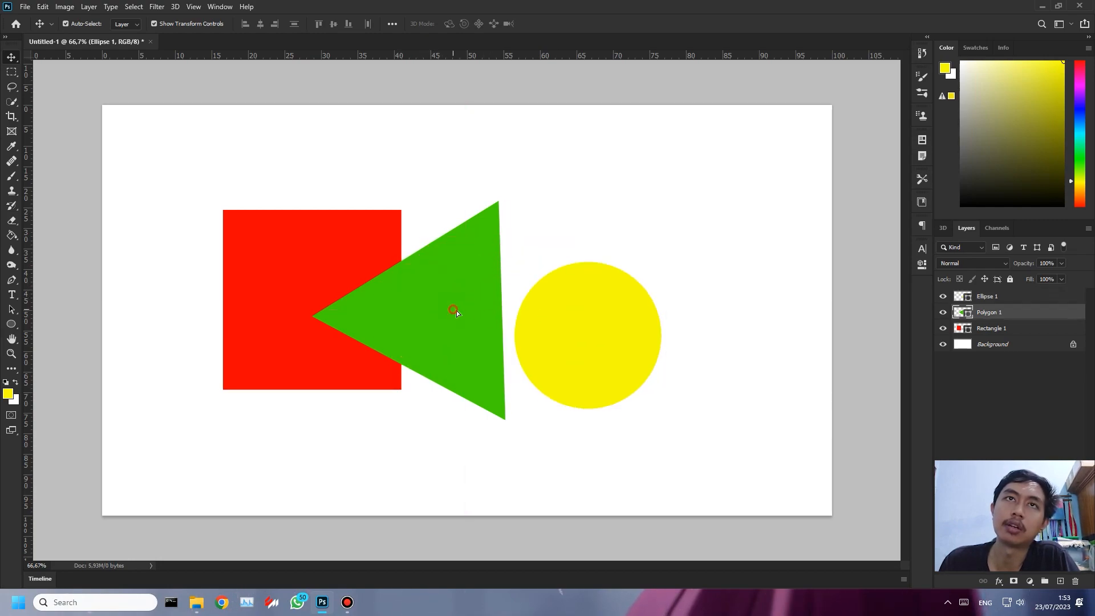
left_click_drag(454, 311, 665, 293)
left_click_drag(561, 356, 288, 322)
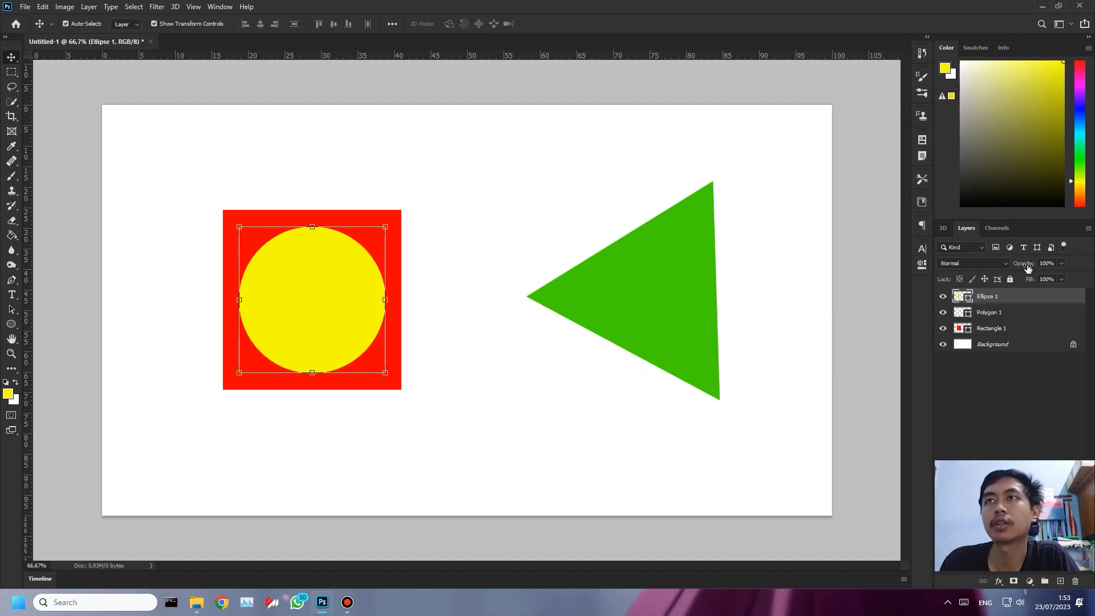
Step: Set the yellow circle layer's opacity to 23%
left_click_drag(1013, 266, 1089, 285)
type("50")
left_click(1060, 264)
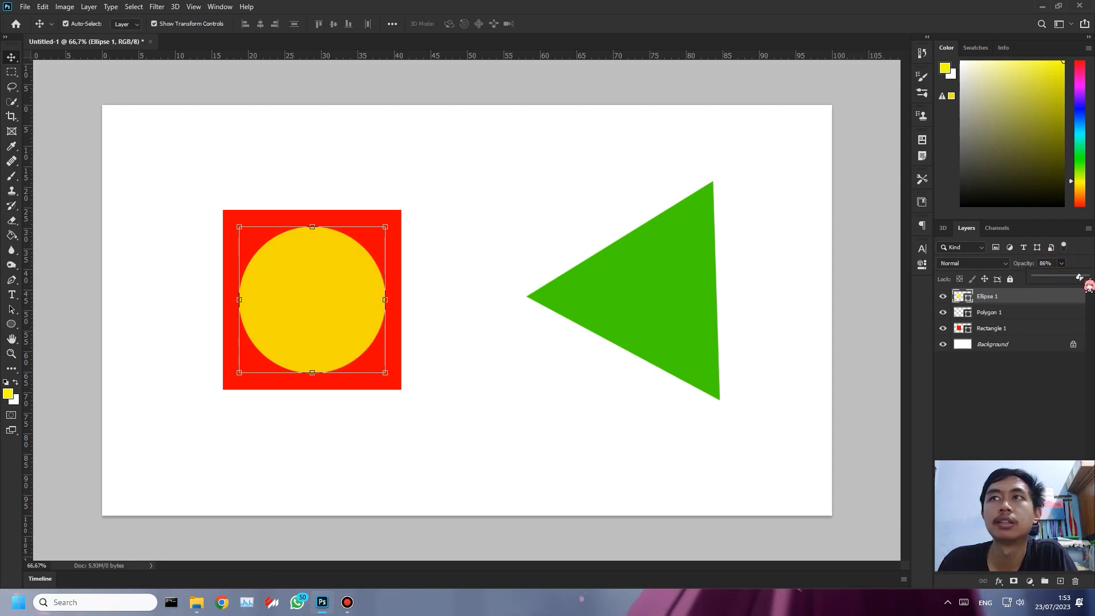
left_click(1044, 264)
type("23")
key("Return")
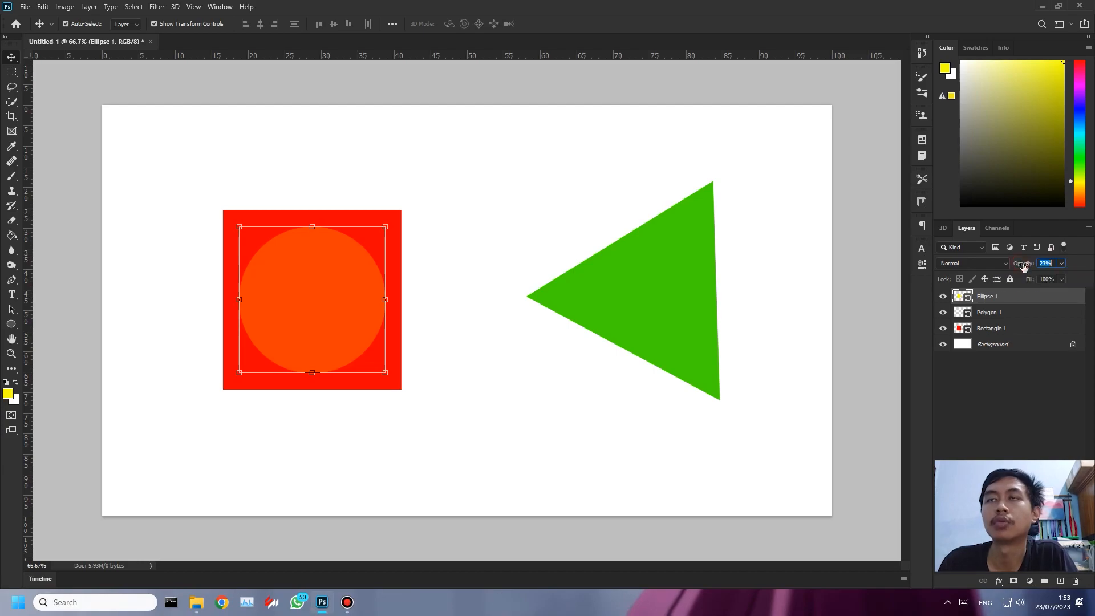
Step: Restore the yellow circle layer's opacity to 100% and lower its fill to 24%
mouse_move(1015, 266)
left_mouse_down()
mouse_move(1039, 267)
mouse_move(1026, 269)
left_mouse_up()
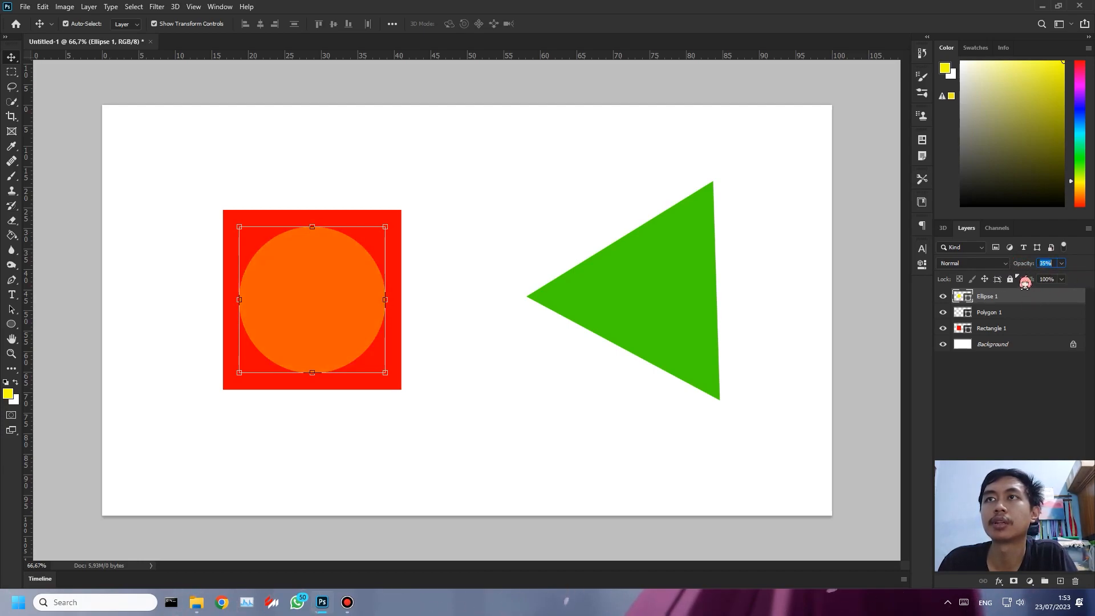
mouse_move(1012, 268)
left_mouse_down()
mouse_move(1001, 268)
mouse_move(1062, 277)
mouse_move(1040, 288)
mouse_move(1048, 297)
mouse_move(1003, 283)
left_mouse_up()
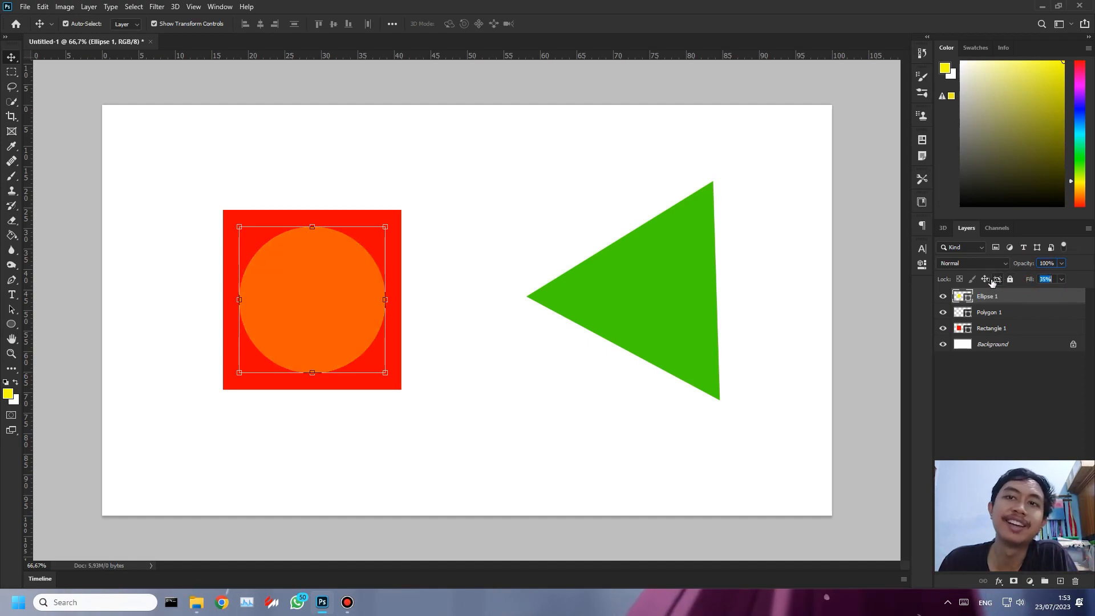
left_click_drag(986, 283, 985, 282)
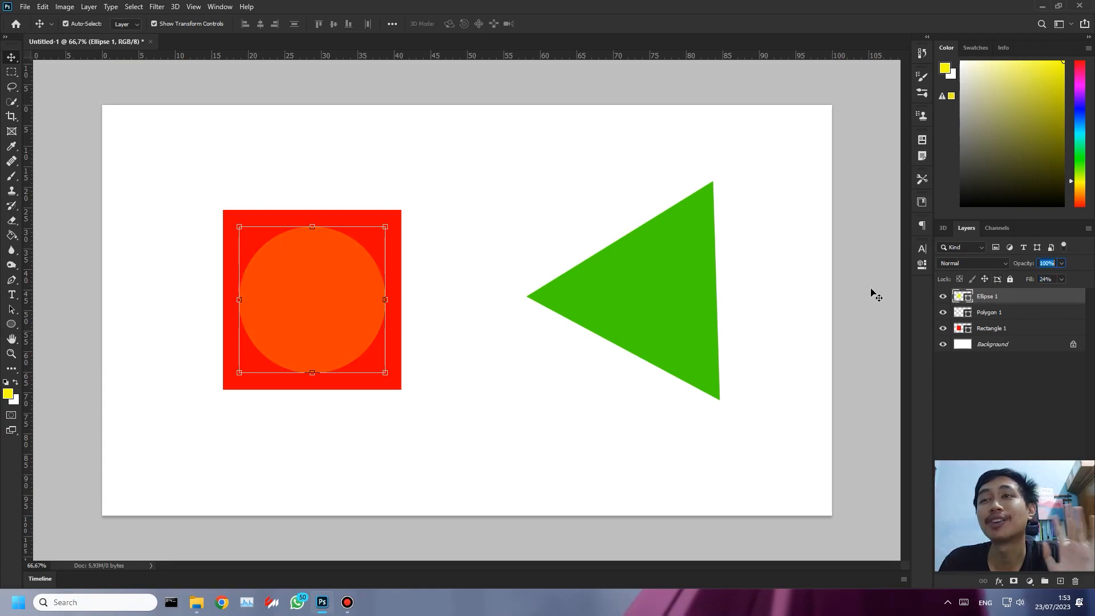
Step: Preview the Dissolve blend mode on the yellow circle layer, keep it at Normal and set the fill to 100%
left_click(976, 263)
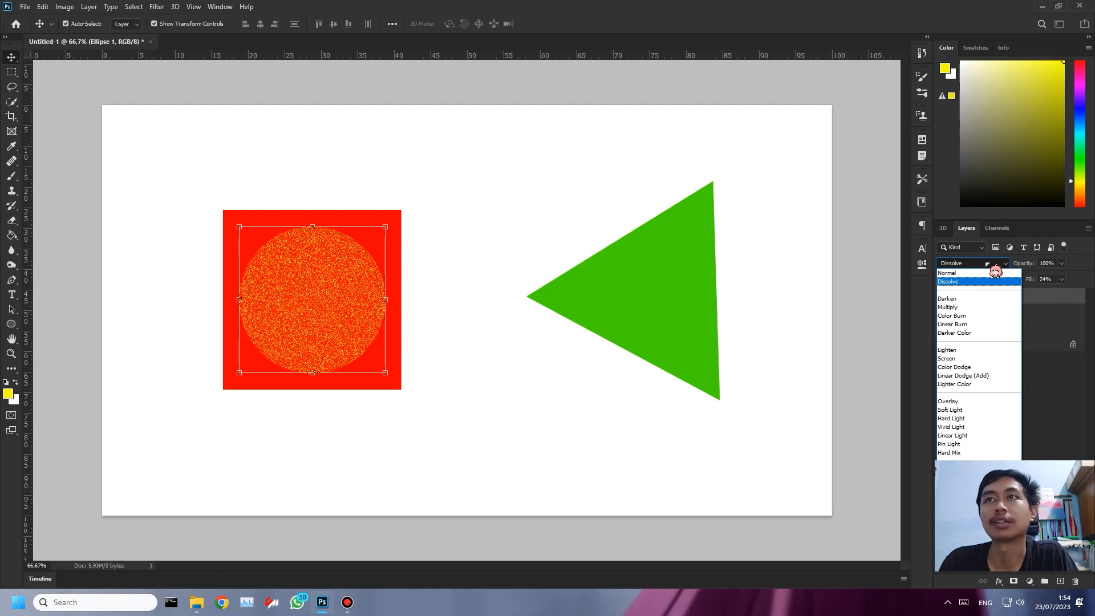
left_click(995, 272)
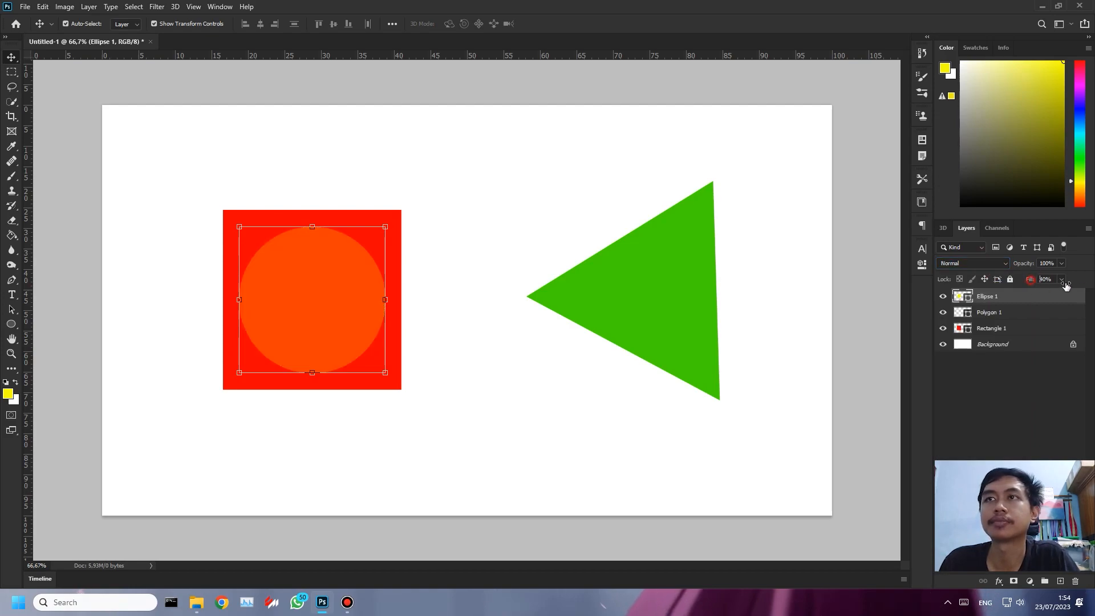
left_click_drag(1030, 280, 1066, 285)
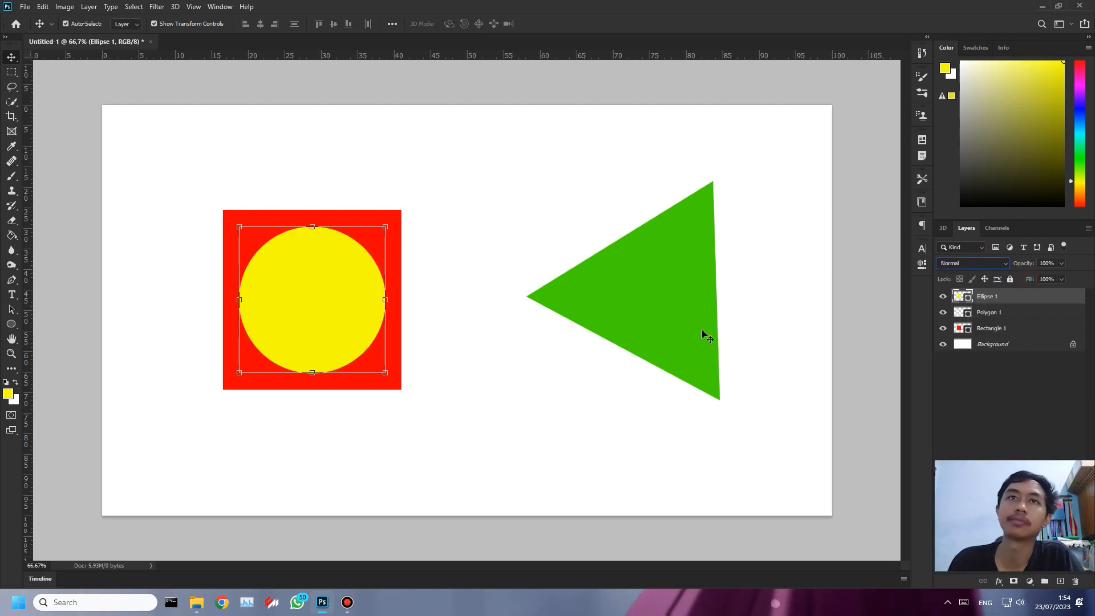
Step: Move the yellow circle onto the red square's right edge and bring the green triangle's left tip behind the circle
left_click_drag(334, 308, 466, 305)
left_click_drag(618, 313, 569, 308)
left_click_drag(467, 308, 450, 324)
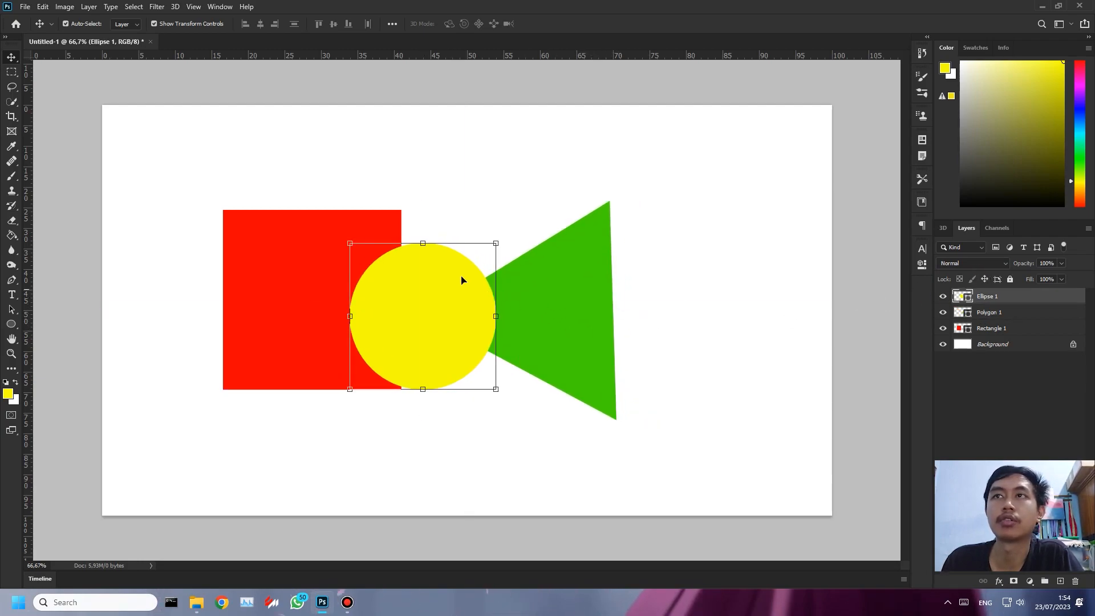
left_click(1026, 312)
left_click(1020, 301)
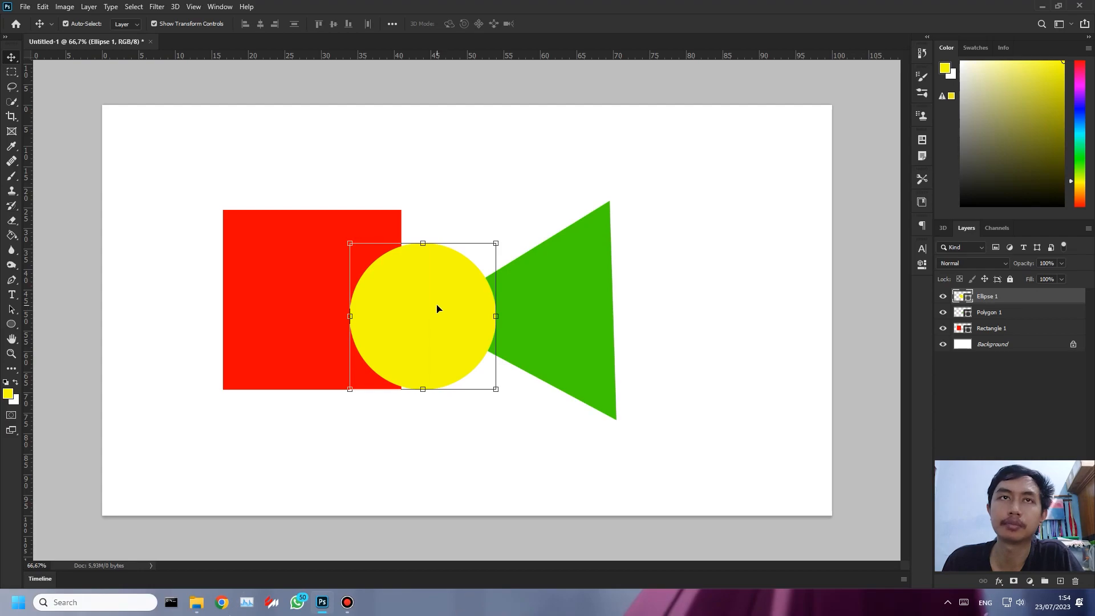
Step: Set the green triangle layer's opacity to 41% and move the triangle so it overlaps the red square behind the circle
left_click(609, 315)
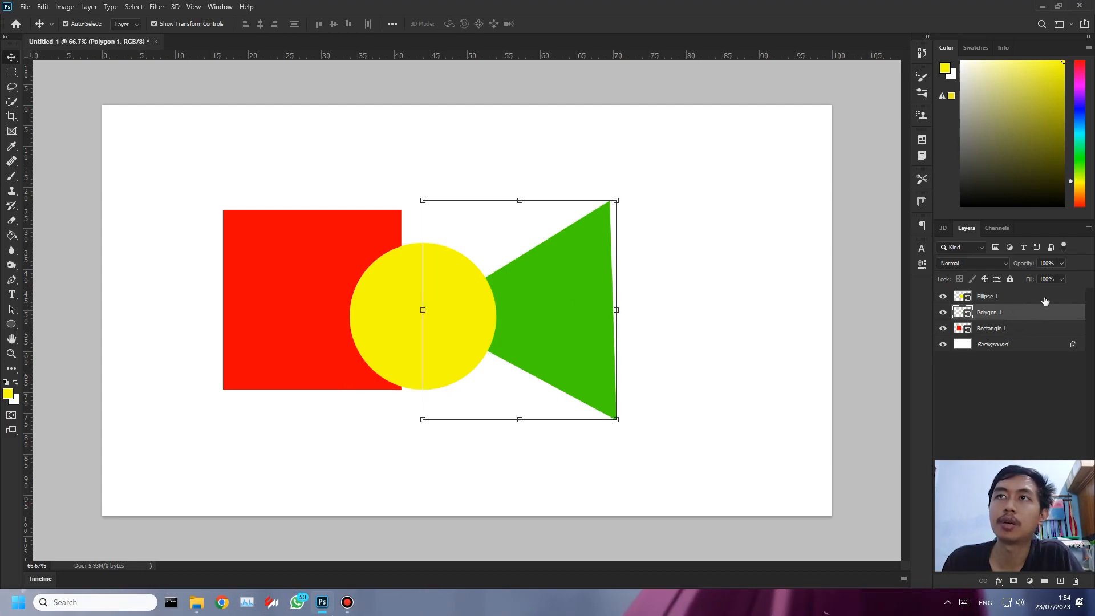
left_click_drag(1001, 267, 993, 264)
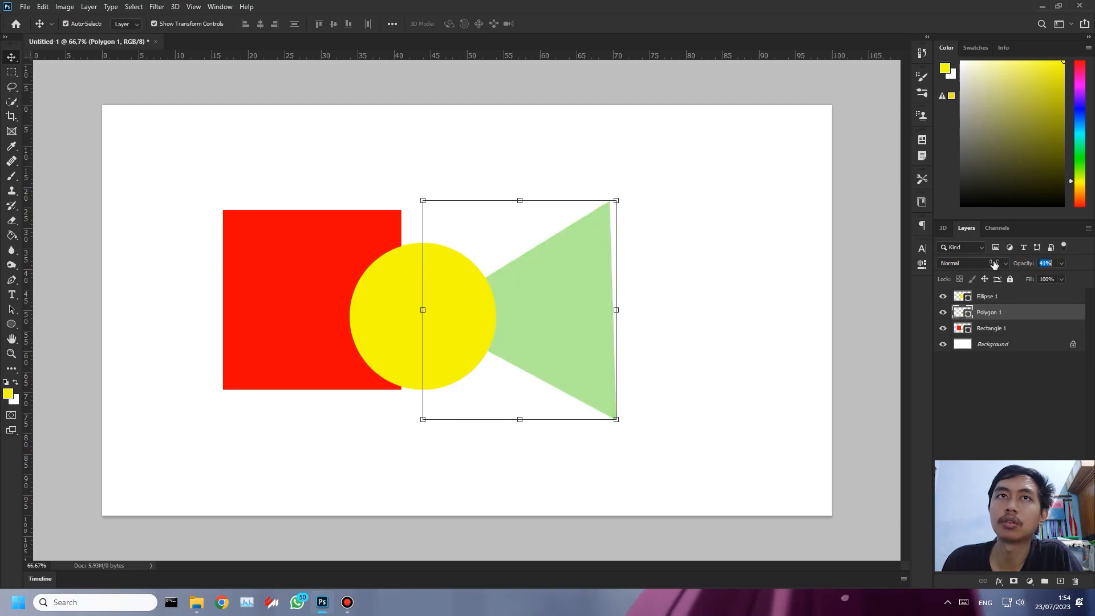
left_click_drag(593, 297, 473, 266)
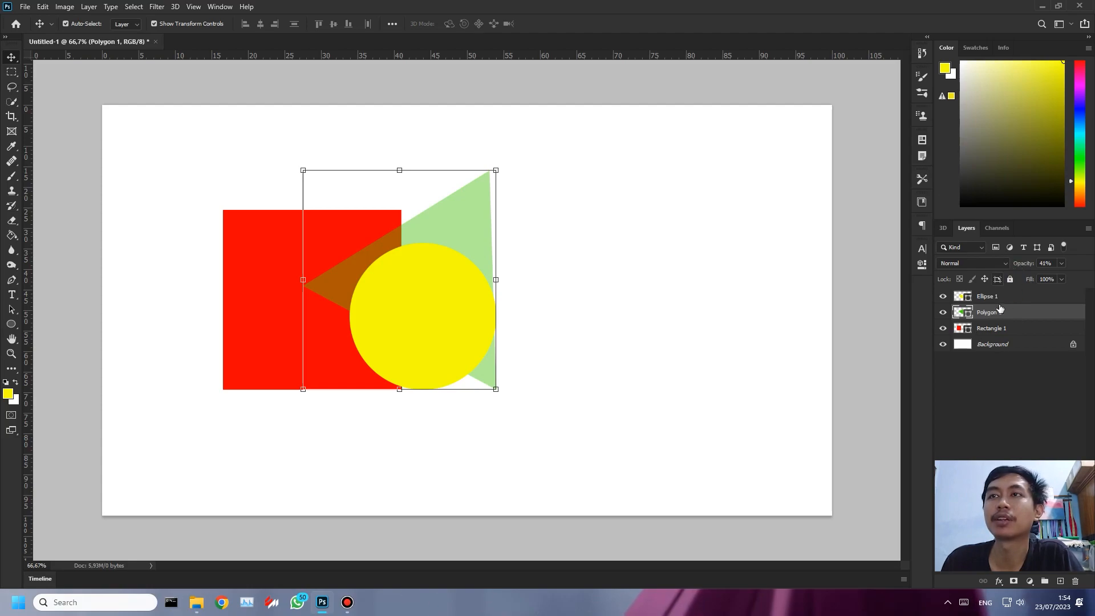
mouse_move(1015, 316)
left_mouse_down()
mouse_move(1019, 292)
mouse_move(1015, 314)
left_mouse_up()
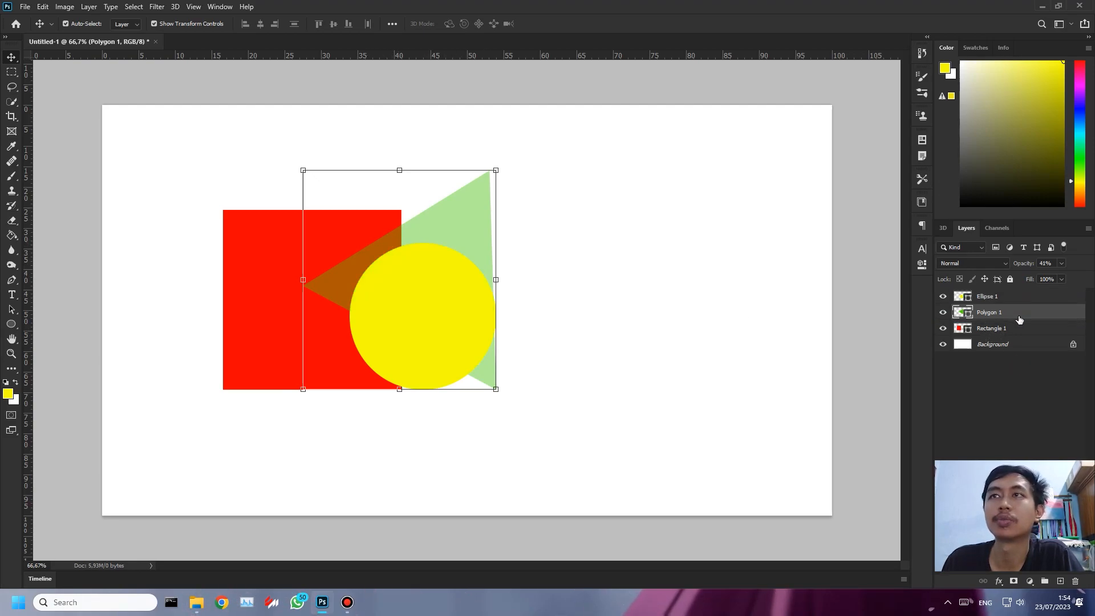
left_click_drag(438, 291, 502, 223)
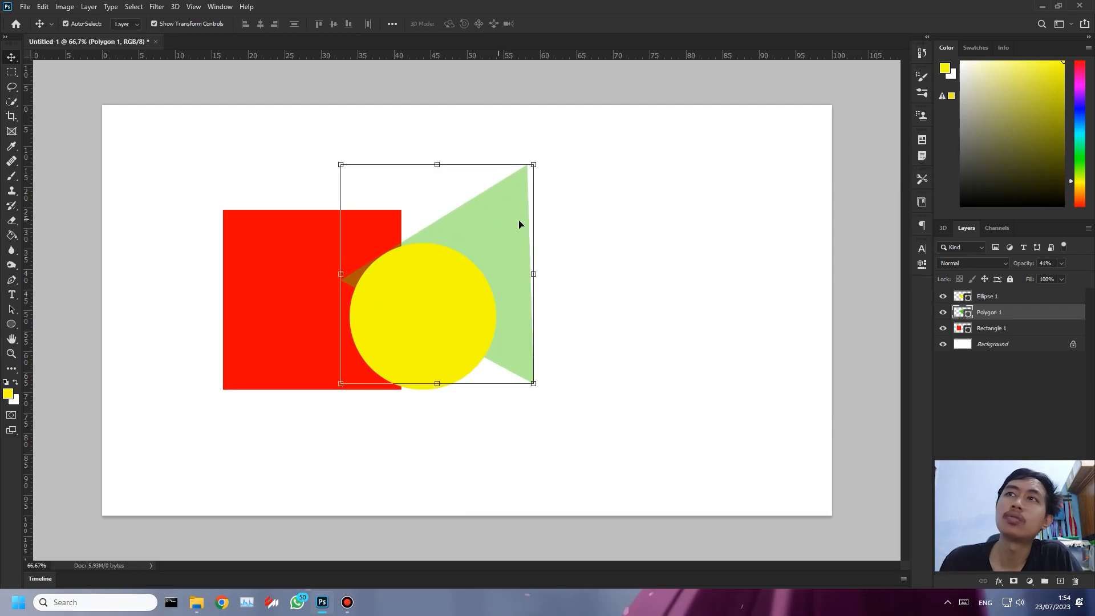
Step: Try the Dissolve blend mode on the green triangle layer, nudge the triangle over the square and return the blend mode to Normal
left_click(973, 264)
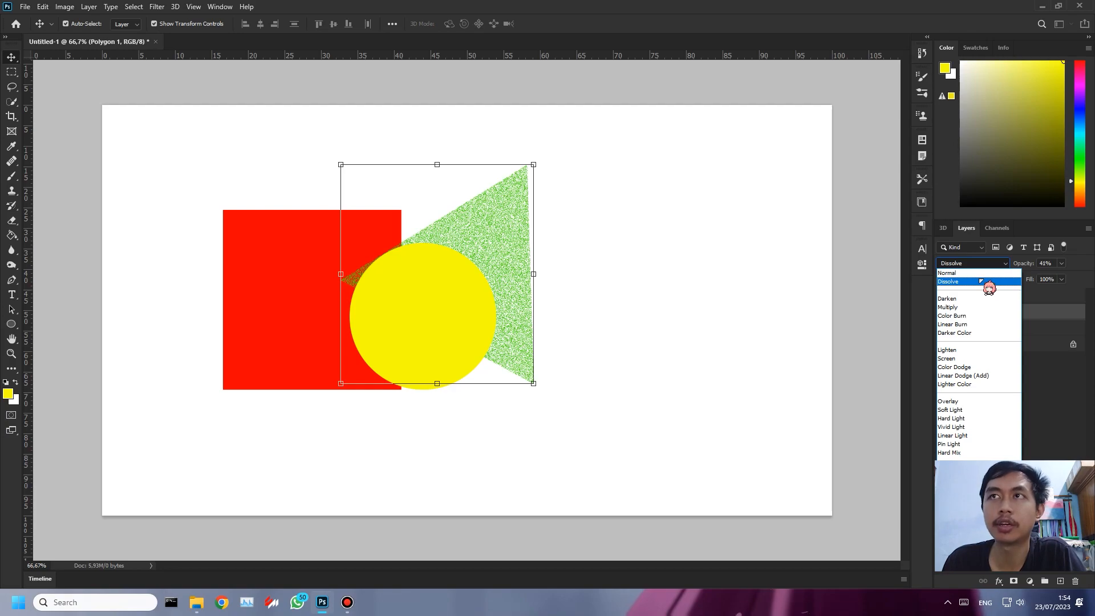
left_click(979, 280)
left_click_drag(496, 217, 479, 235)
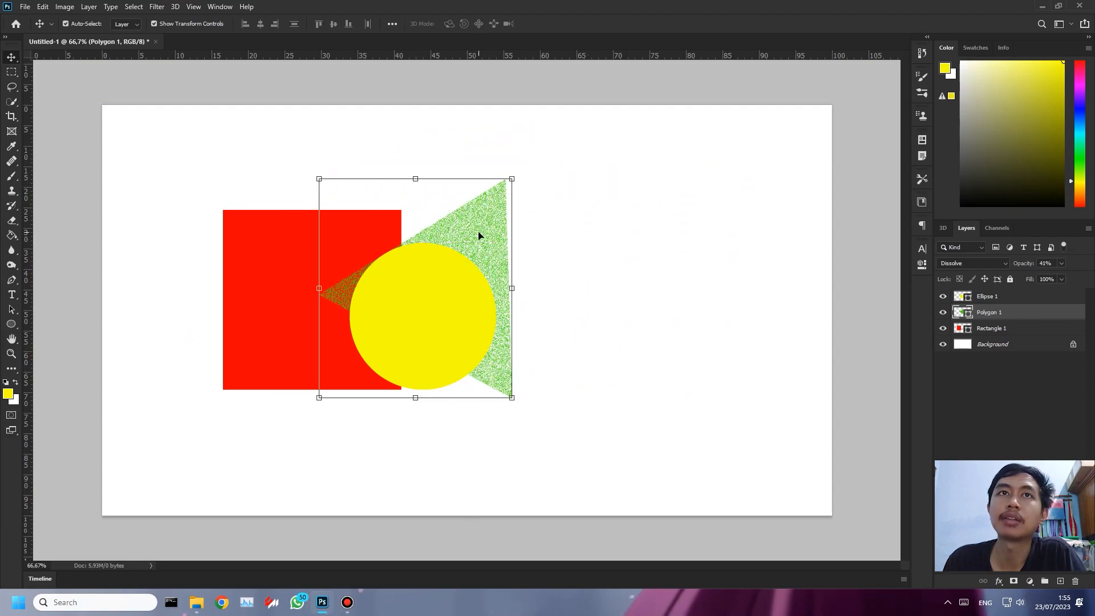
left_click(979, 264)
left_click(970, 274)
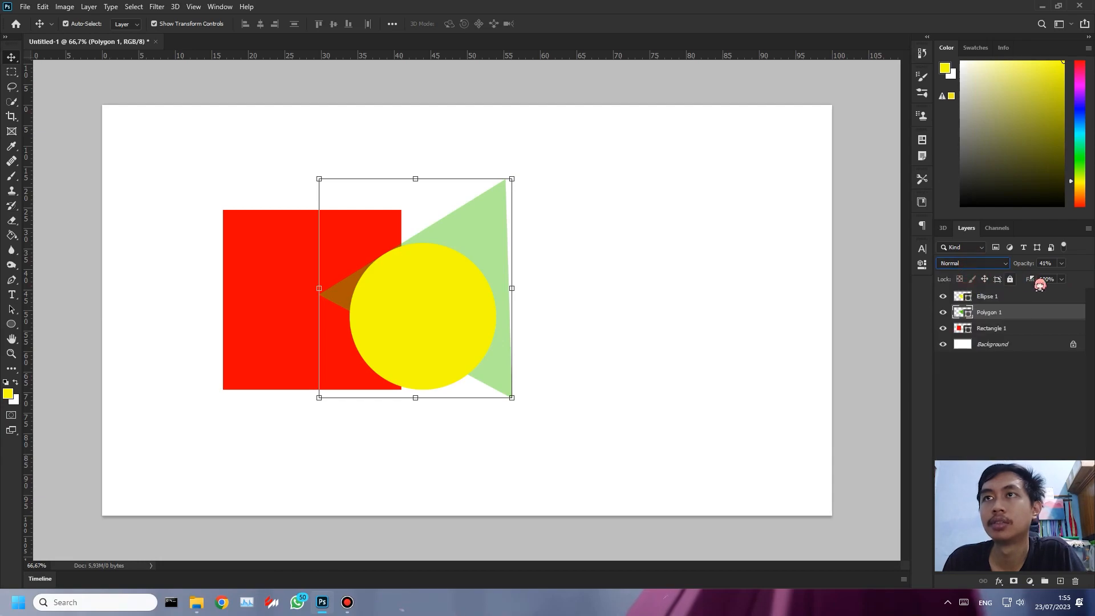
left_click_drag(486, 241, 480, 232)
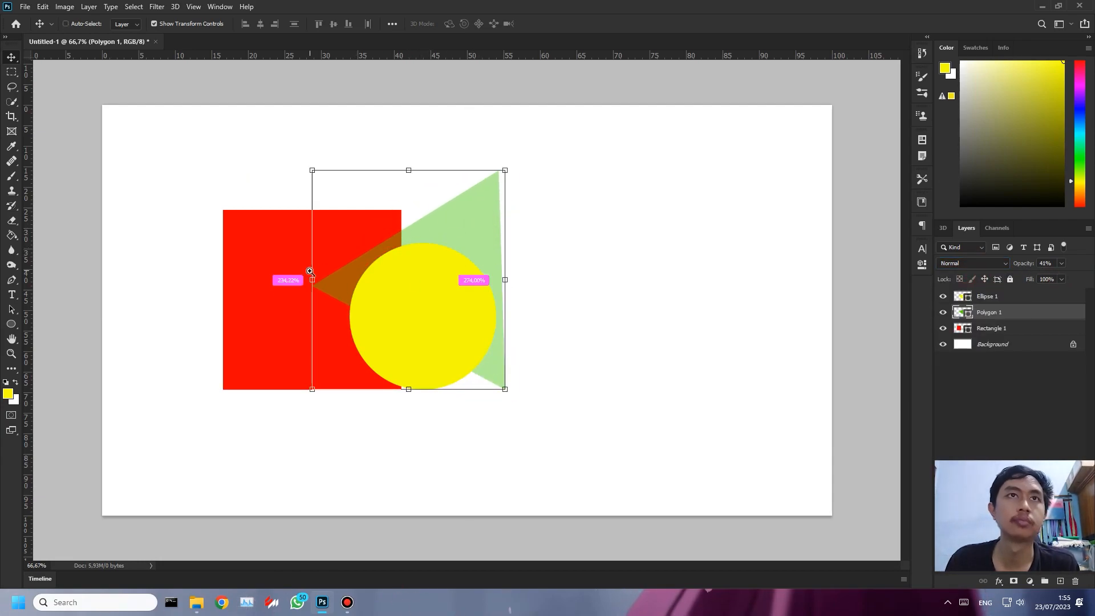
Step: Move the yellow circle off the red square to the green triangle's right edge, exposing the overlap of triangle and square
left_click_drag(290, 277, 376, 259)
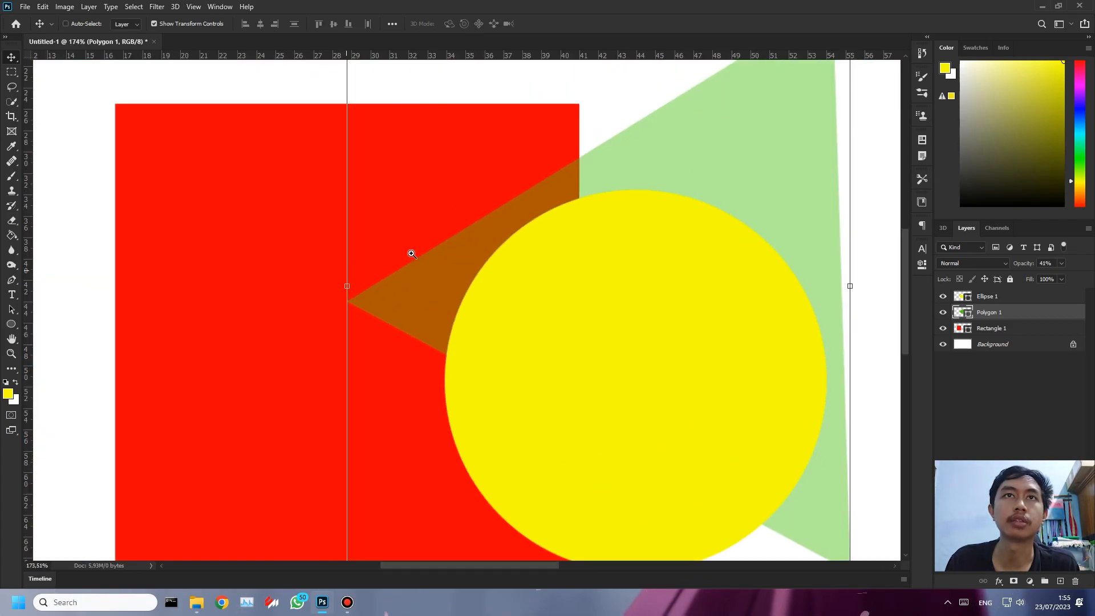
left_click_drag(518, 203, 385, 276)
left_click_drag(481, 416, 773, 339)
left_click_drag(694, 315, 733, 319)
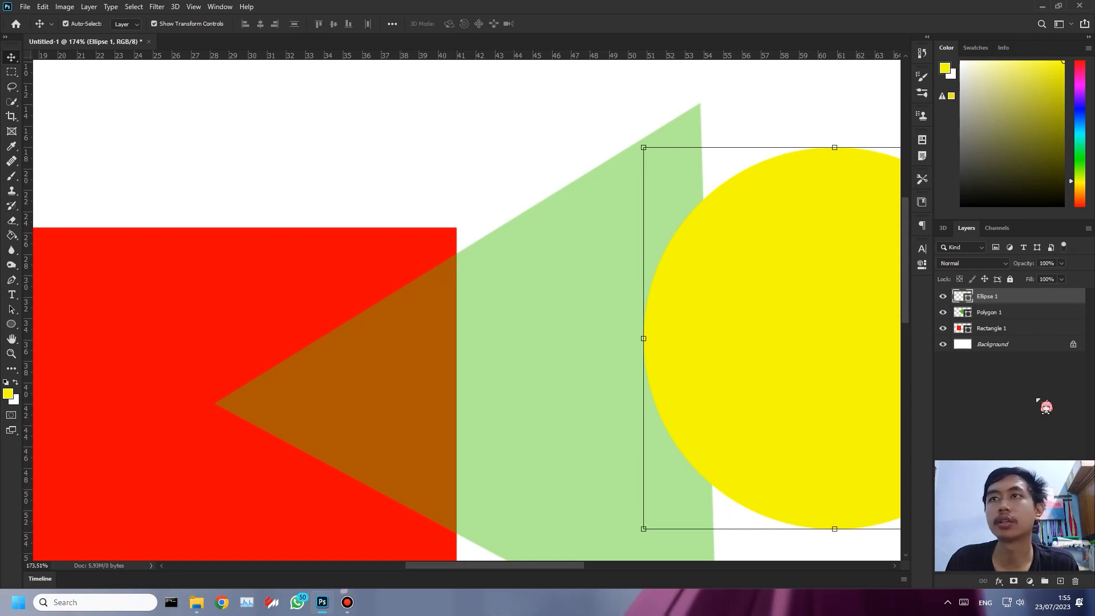
Step: Reset the colours to default and fill the Background layer with black
left_click(995, 336)
left_click(993, 349)
key("d")
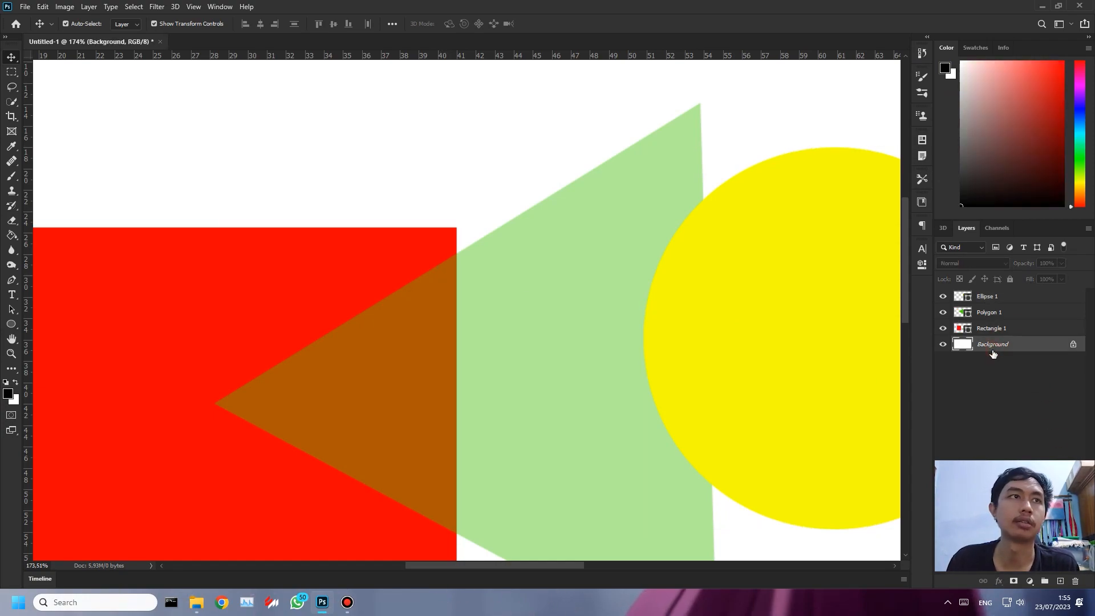
key("alt+BackSpace")
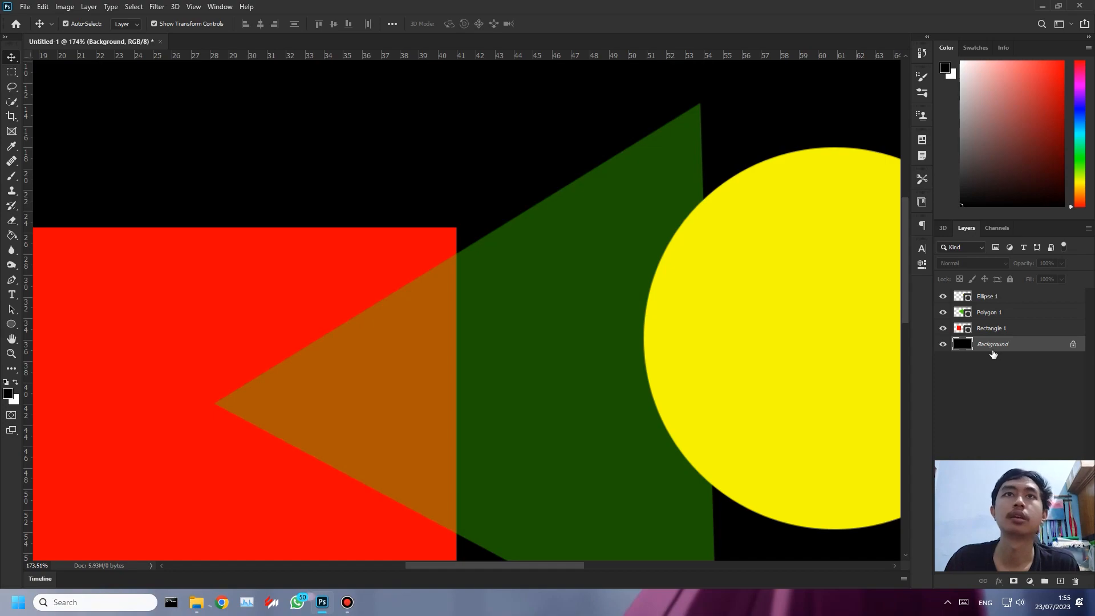
Step: Move the green triangle further over the red square and set its layer's blend mode to Dissolve
left_click_drag(549, 323, 506, 309)
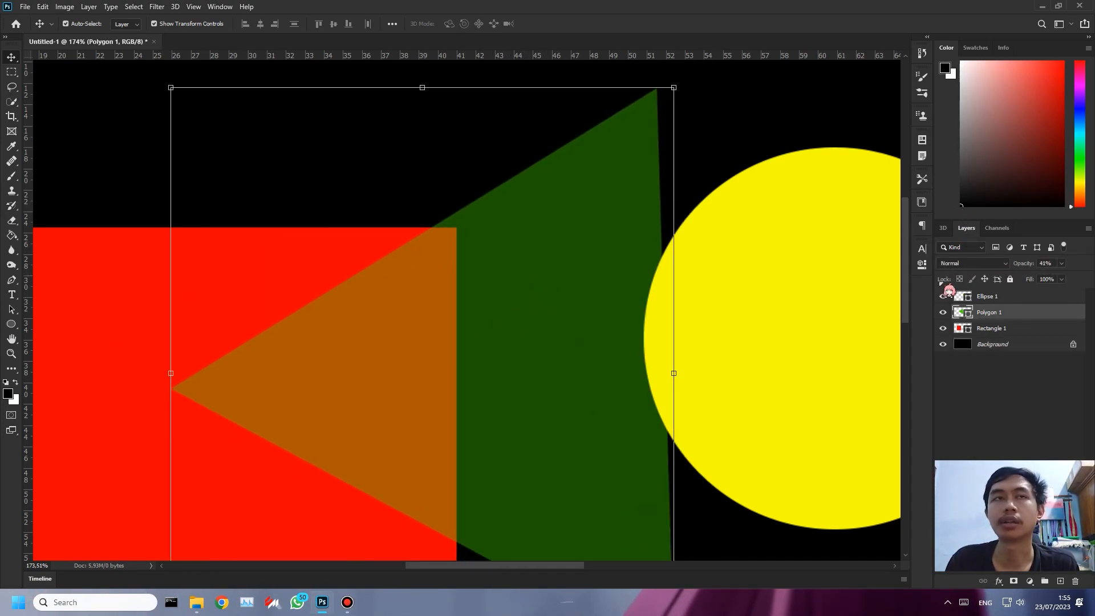
scroll(345, 296, "up", 3)
scroll(546, 271, "down", 1)
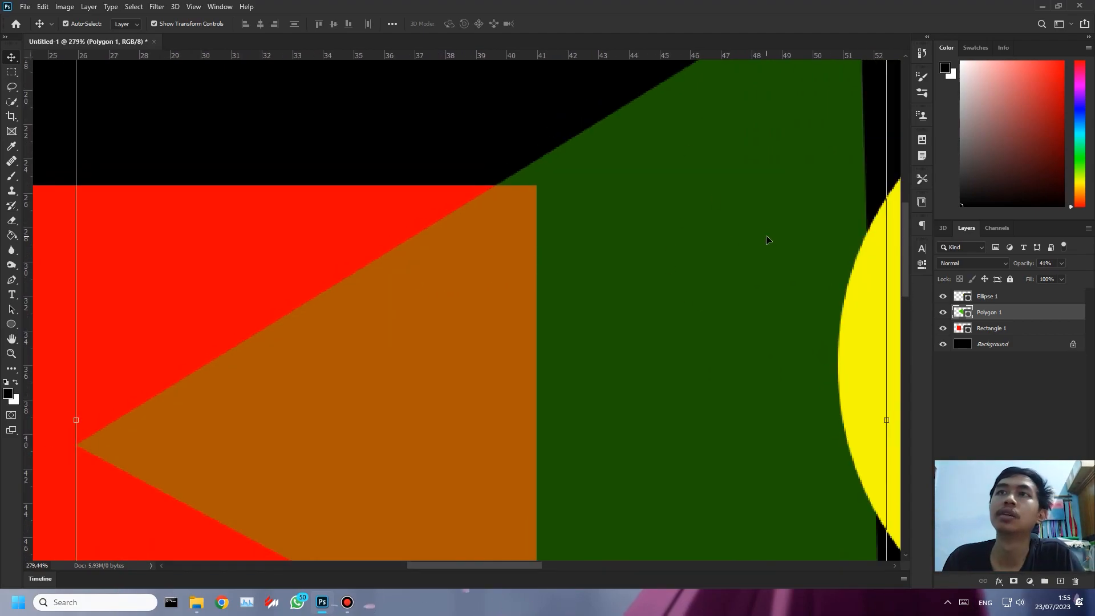
left_click(1002, 264)
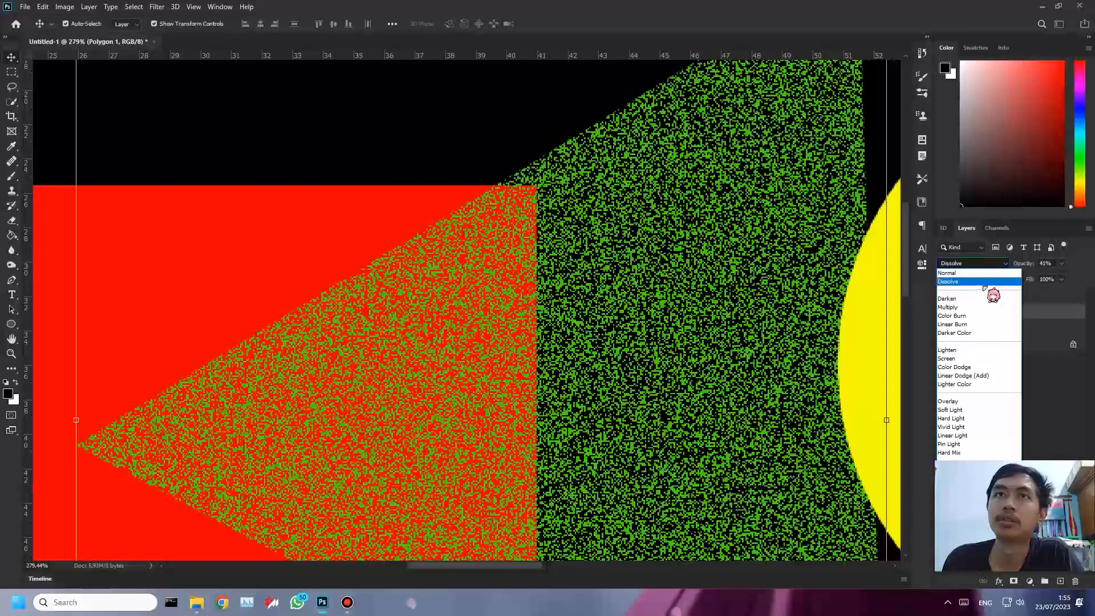
left_click(985, 283)
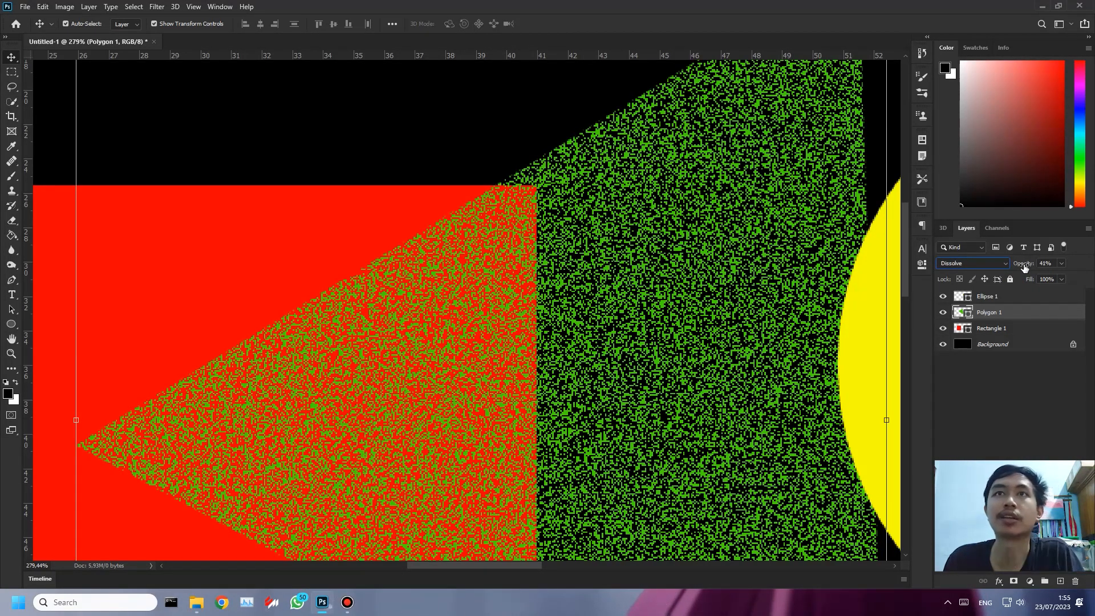
Step: Compare 10% opacity with 10% fill on the green triangle layer, leaving the fill at 10% and the opacity at 100%
mouse_move(1012, 267)
left_mouse_down()
mouse_move(995, 267)
mouse_move(1028, 280)
mouse_move(973, 281)
mouse_move(995, 267)
mouse_move(977, 268)
mouse_move(1074, 287)
mouse_move(1012, 266)
left_mouse_up()
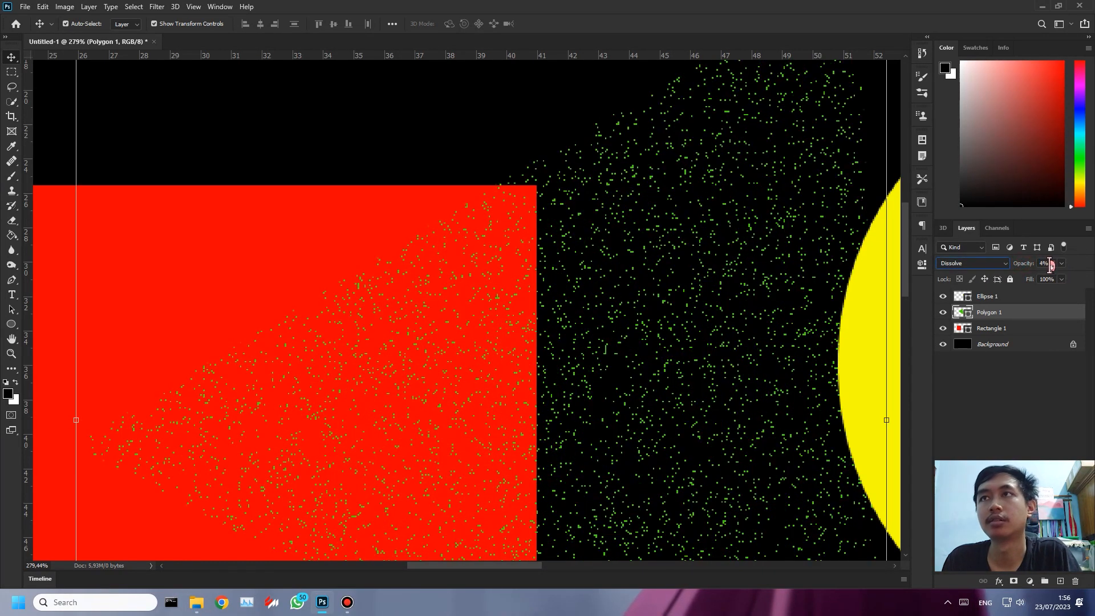
type("10")
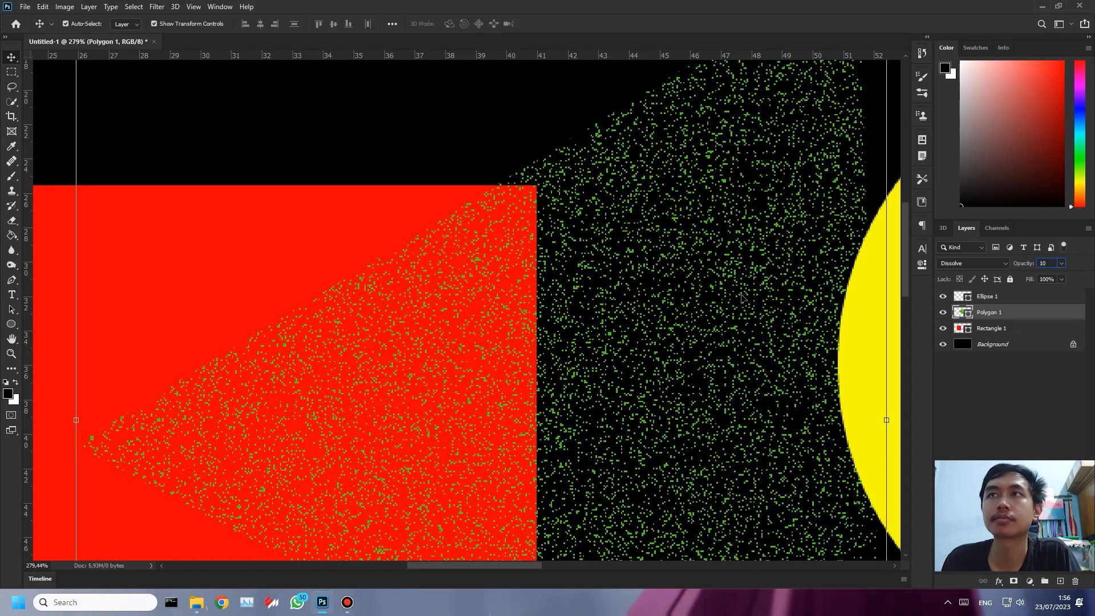
double_click(1051, 281)
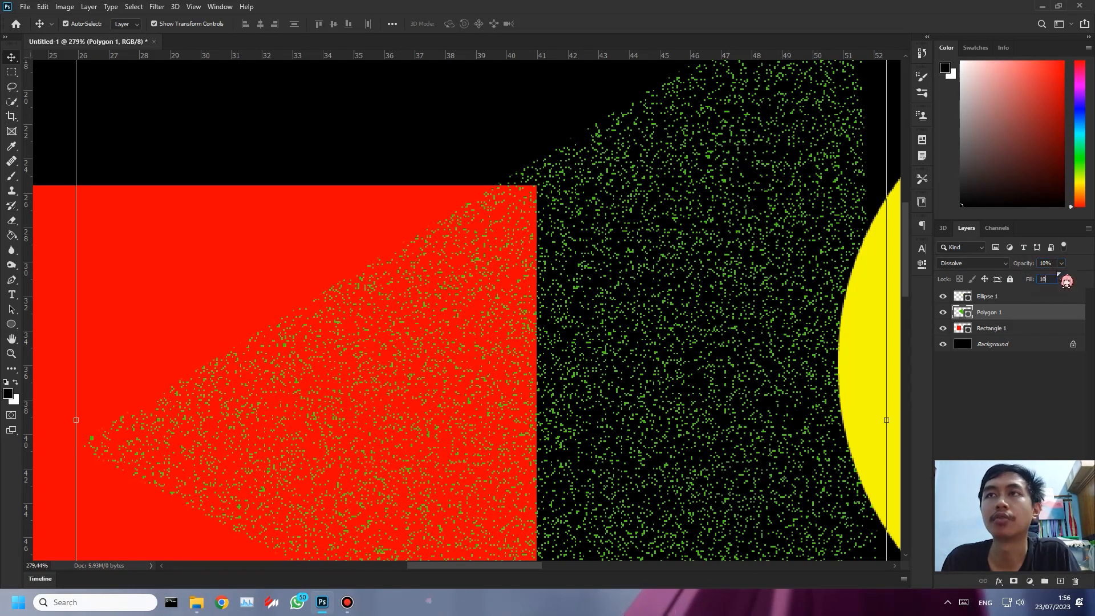
type("10")
double_click(1051, 264)
type("100")
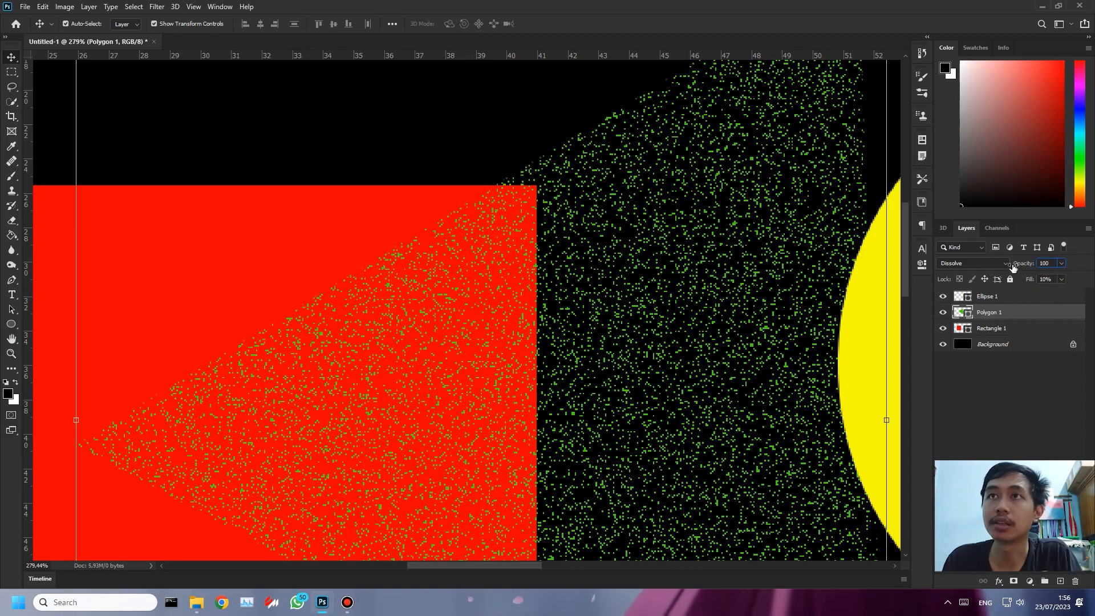
Step: Swap the foreground and background colours and fill the Background layer with white
scroll(458, 252, "down", 6)
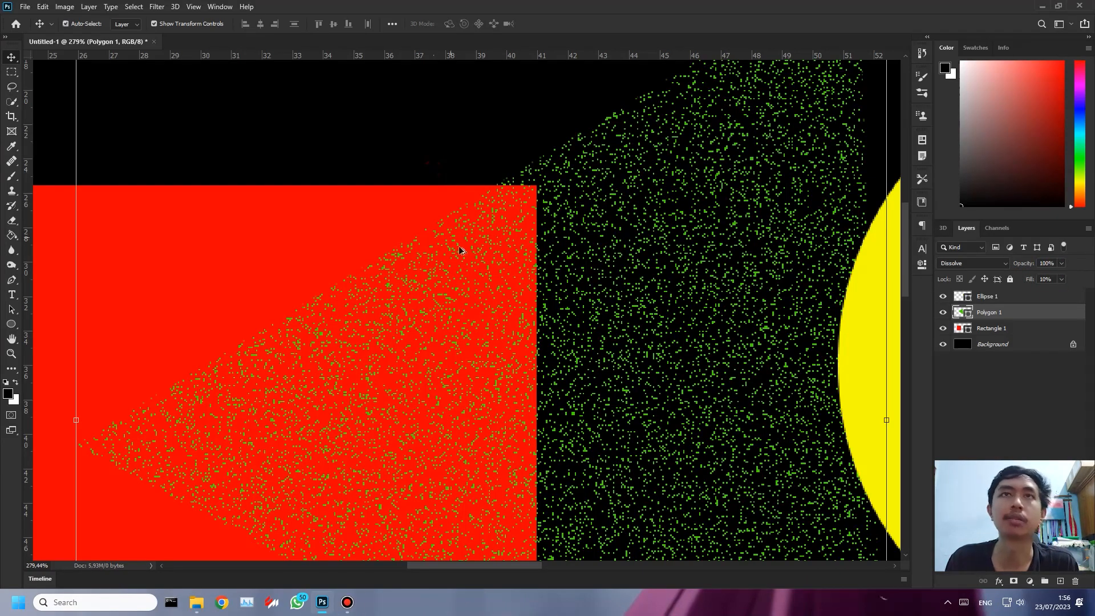
left_click(1018, 349)
key("x")
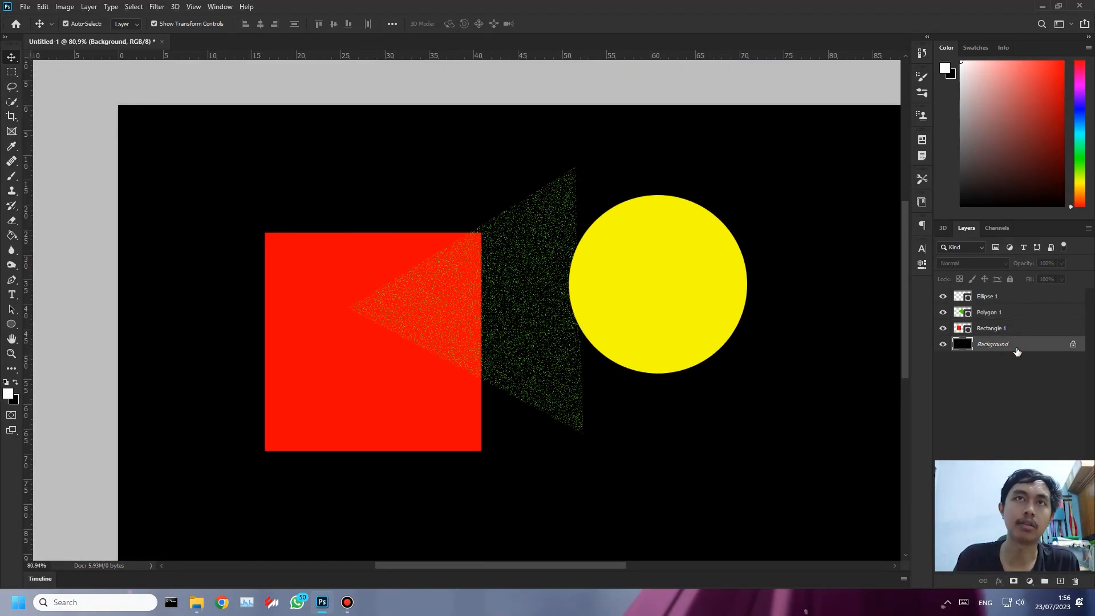
key("alt+BackSpace")
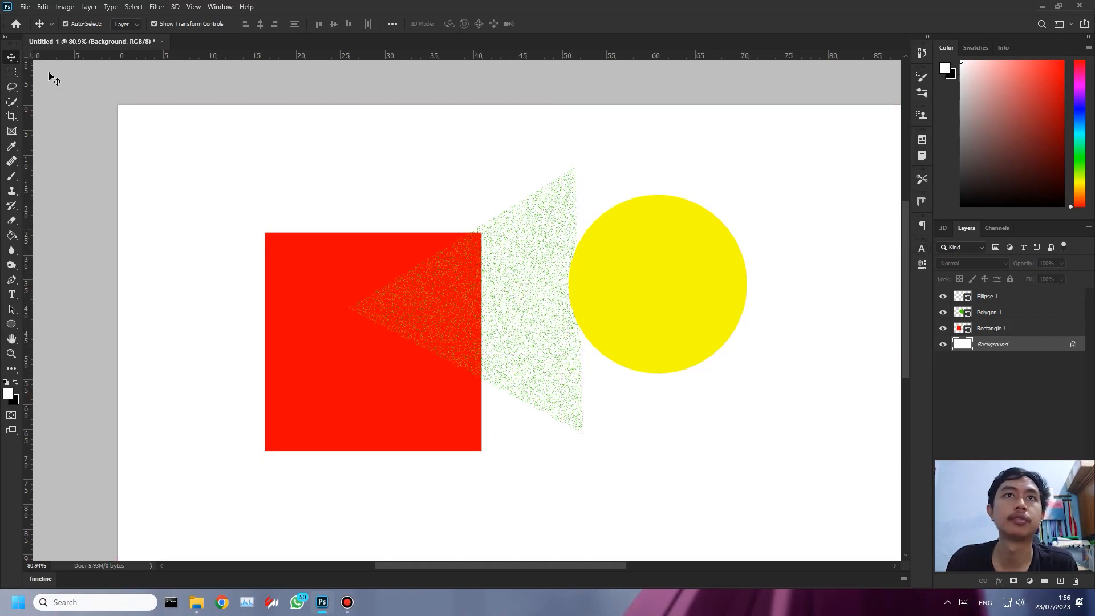
Step: Nudge the green triangle slightly right, then set its layer's fill to 100% and its blend mode to Normal
left_click_drag(517, 291, 520, 293)
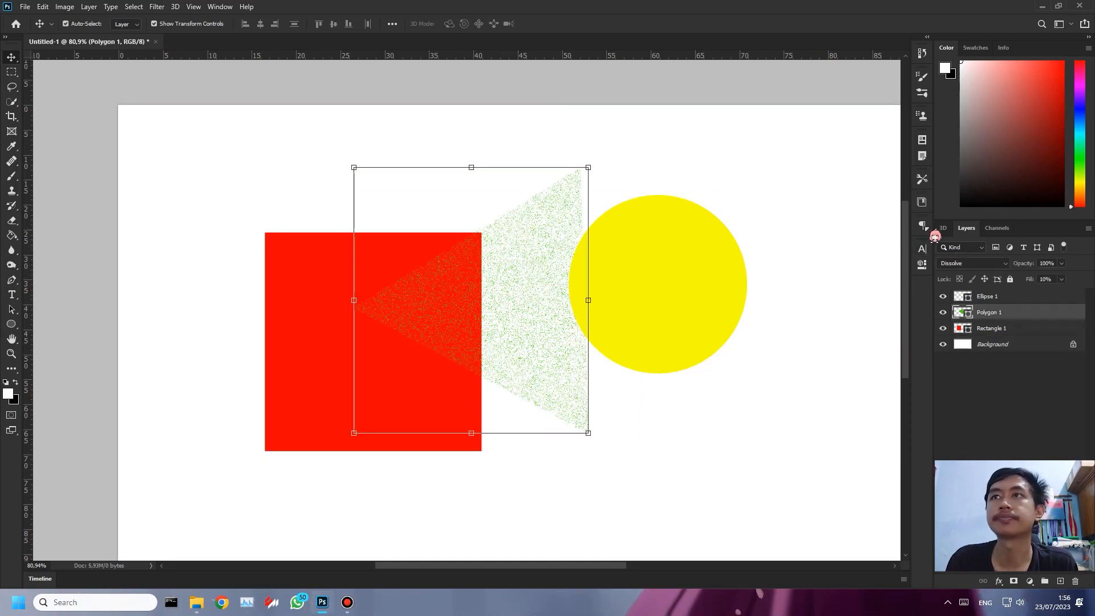
left_click_drag(1027, 279, 1030, 279)
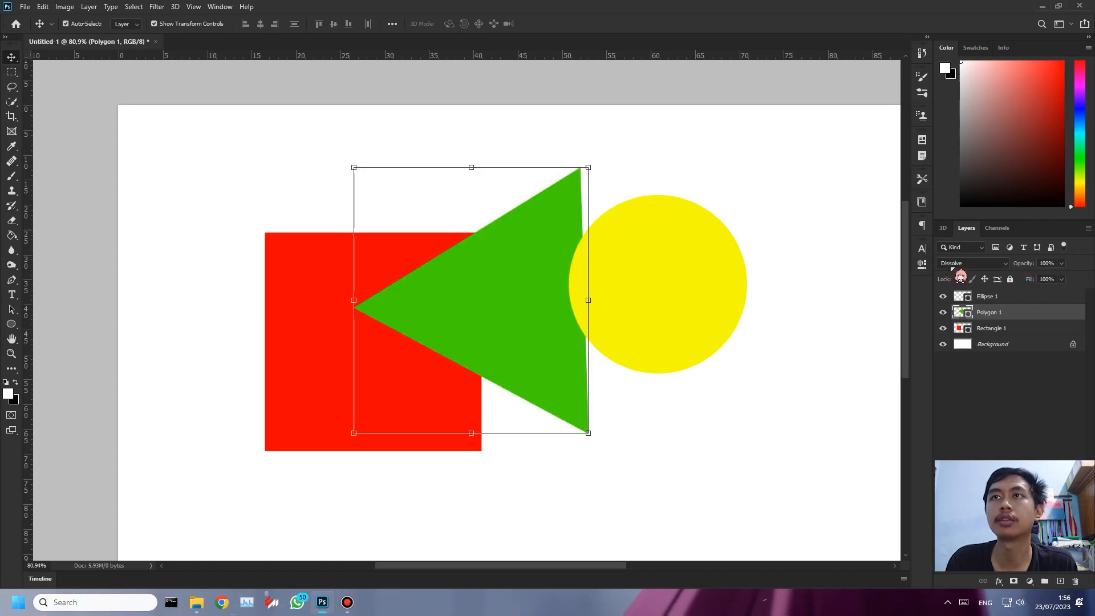
left_click(964, 264)
left_click(961, 273)
Step: Move the yellow circle over the red square and green triangle, and set its layer to Dissolve at 60% opacity
left_click_drag(695, 294, 454, 330)
left_click(995, 263)
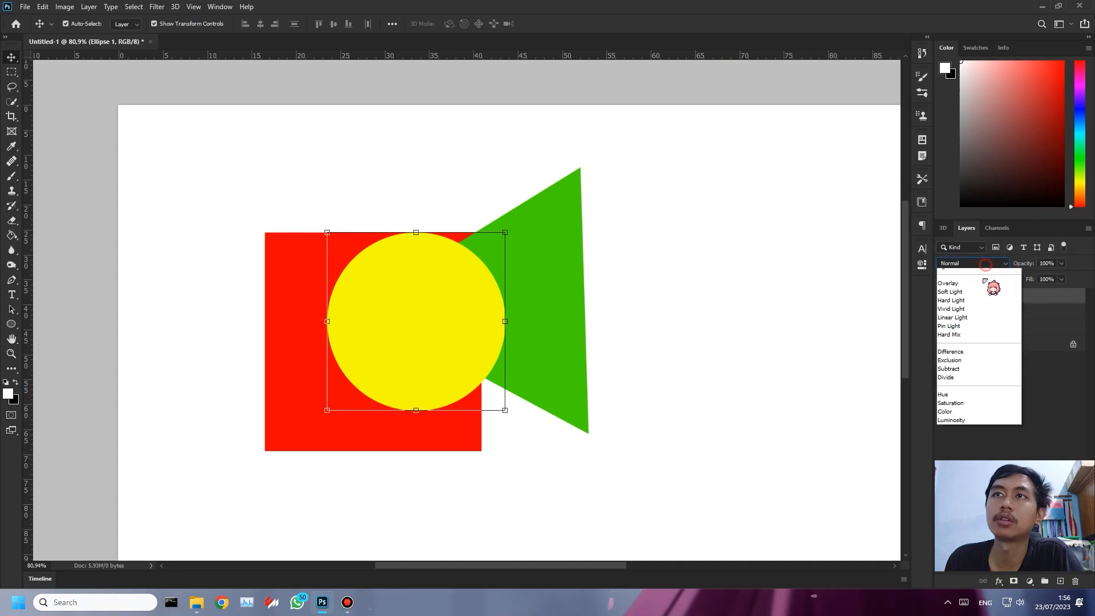
left_click(993, 283)
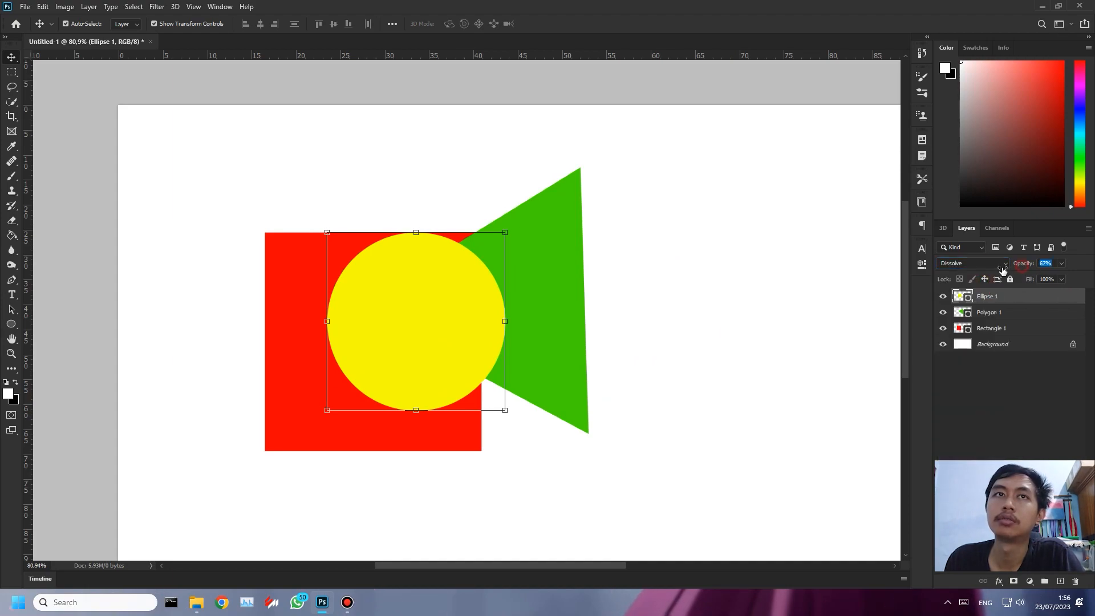
left_click_drag(1002, 270, 999, 271)
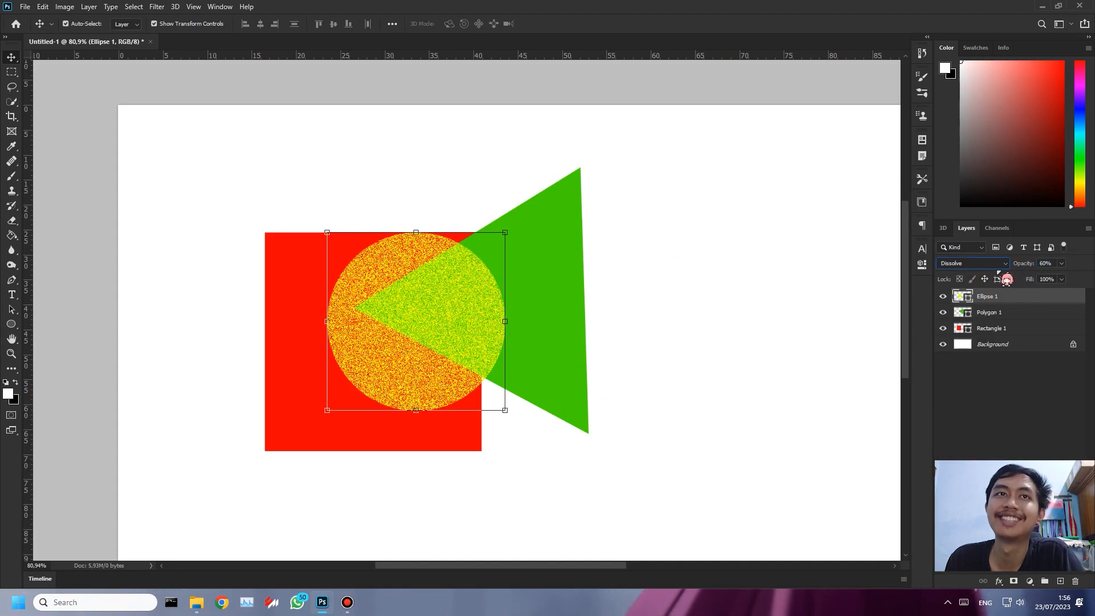
Step: Shift the green triangle down and to the right, and move the yellow circle up so it overlaps both other shapes
left_click(188, 312)
left_click_drag(552, 293, 615, 334)
left_click_drag(418, 329, 426, 287)
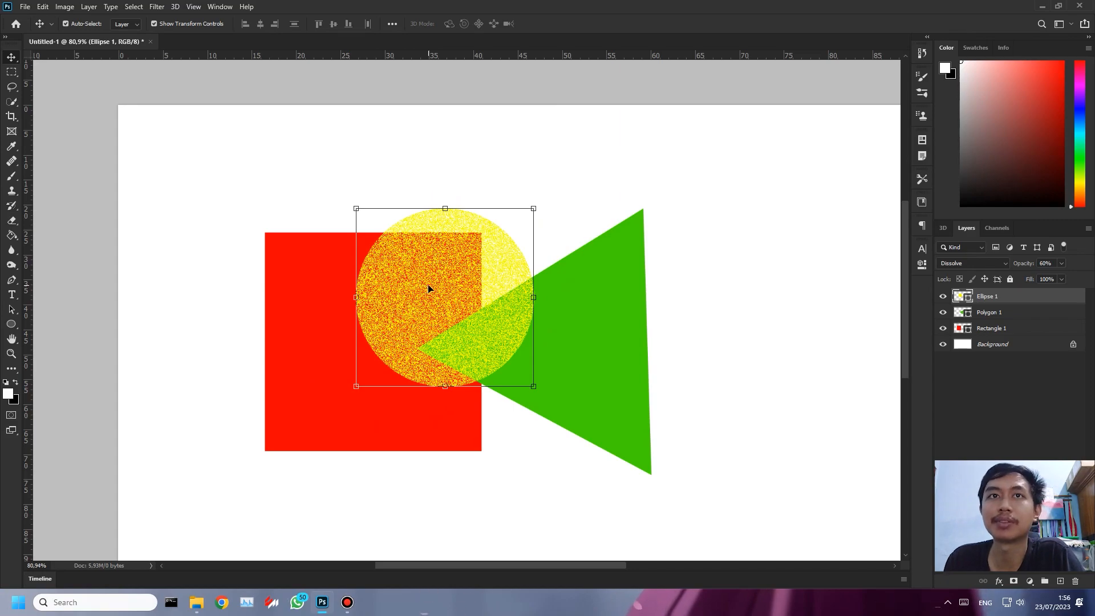
left_click_drag(484, 286, 482, 259)
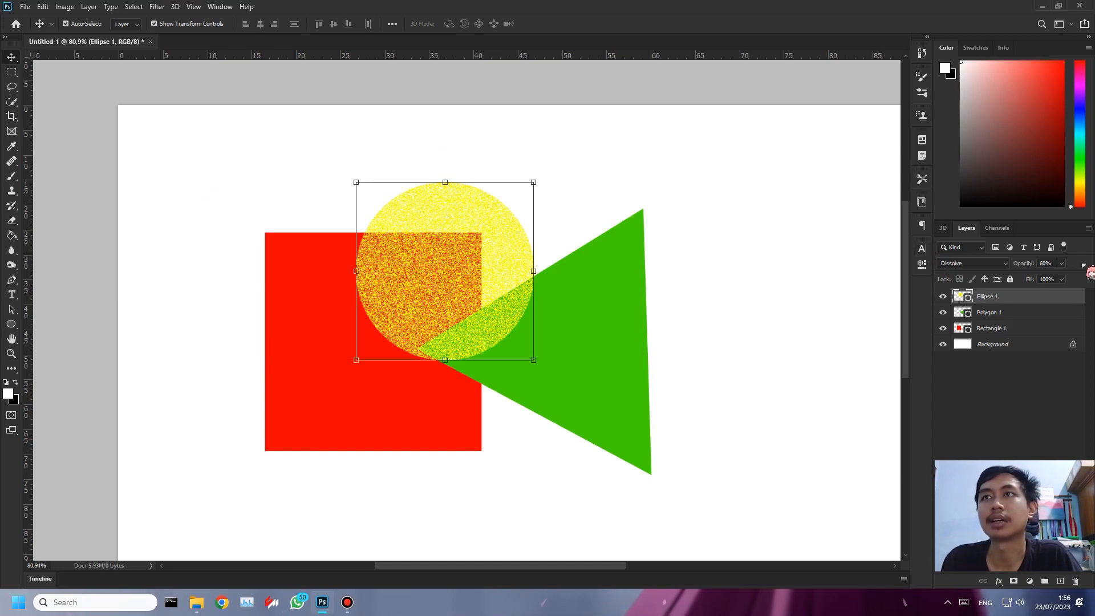
Step: Set the yellow circle's layer to Normal at 100% opacity and move the circle clear of the triangle on its right
left_click(997, 265)
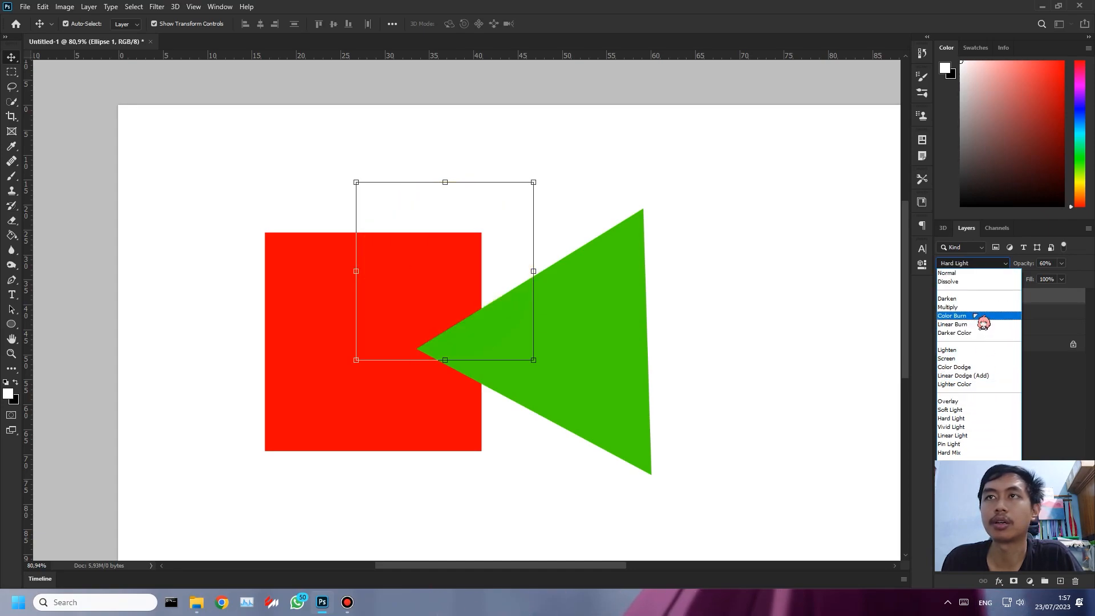
left_click(484, 238)
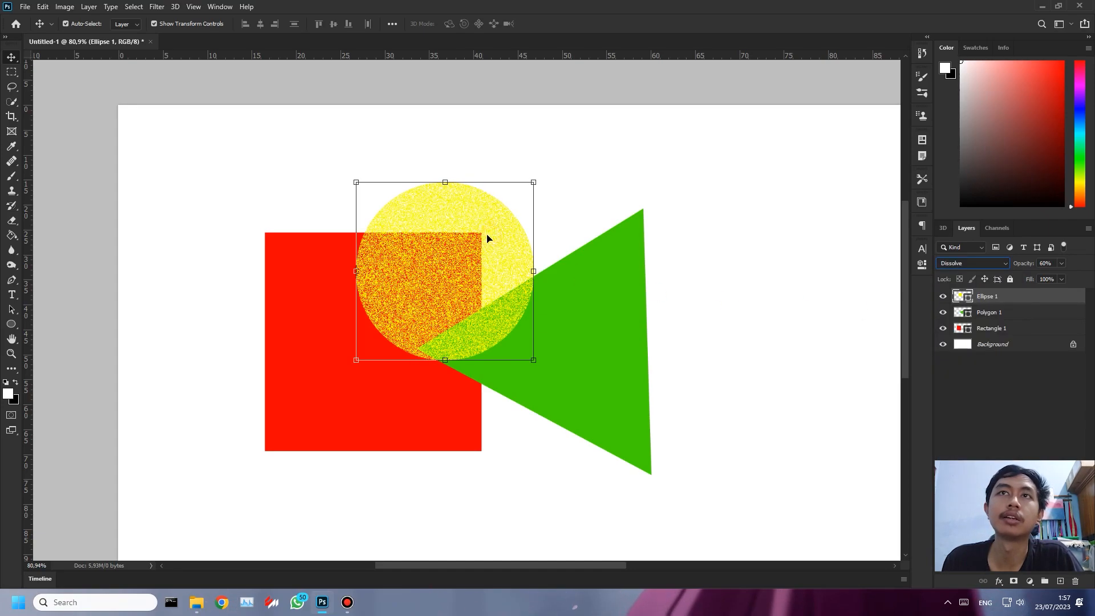
left_click(1004, 257)
left_click(964, 263)
left_click_drag(506, 247, 819, 331)
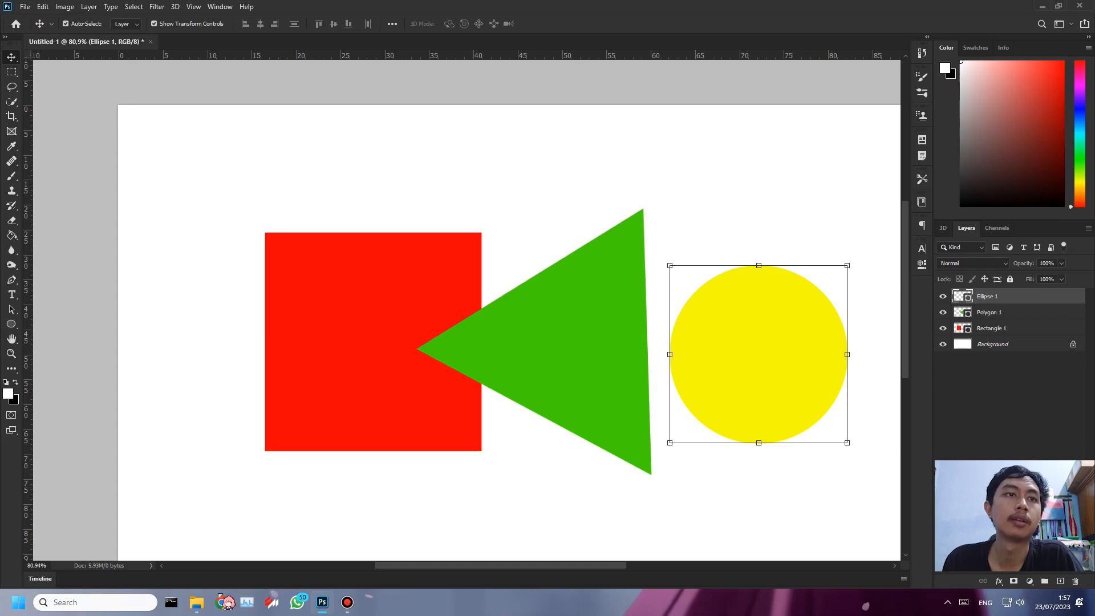
Step: Open the Black White JPG from the 19. Blend Mode 2 folder in File Explorer as a separate Photoshop document
left_click(196, 602)
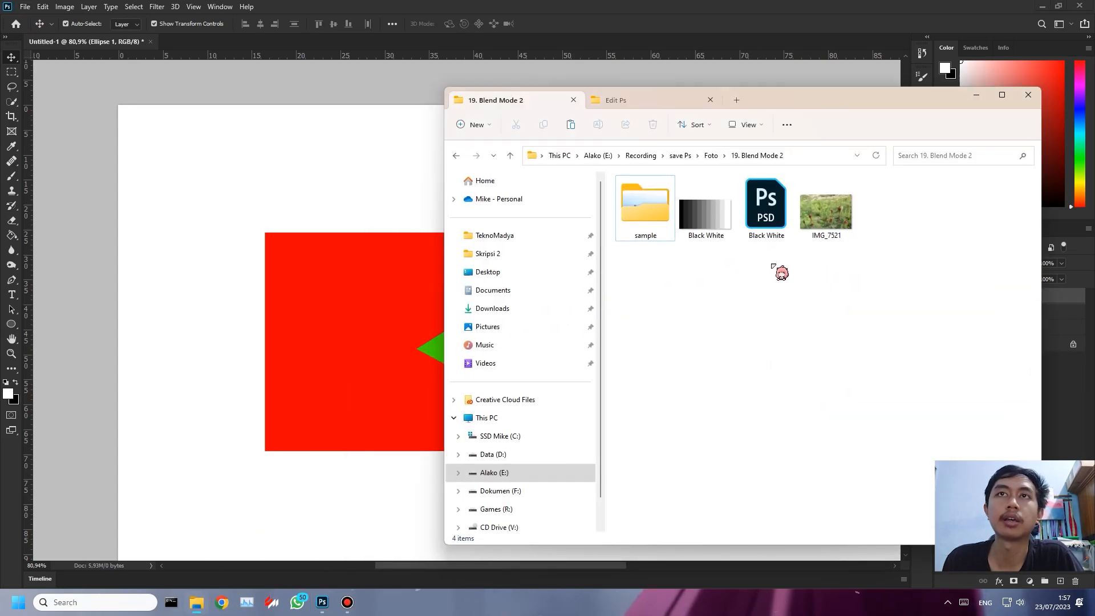
left_click(707, 212)
left_click_drag(708, 210, 259, 41)
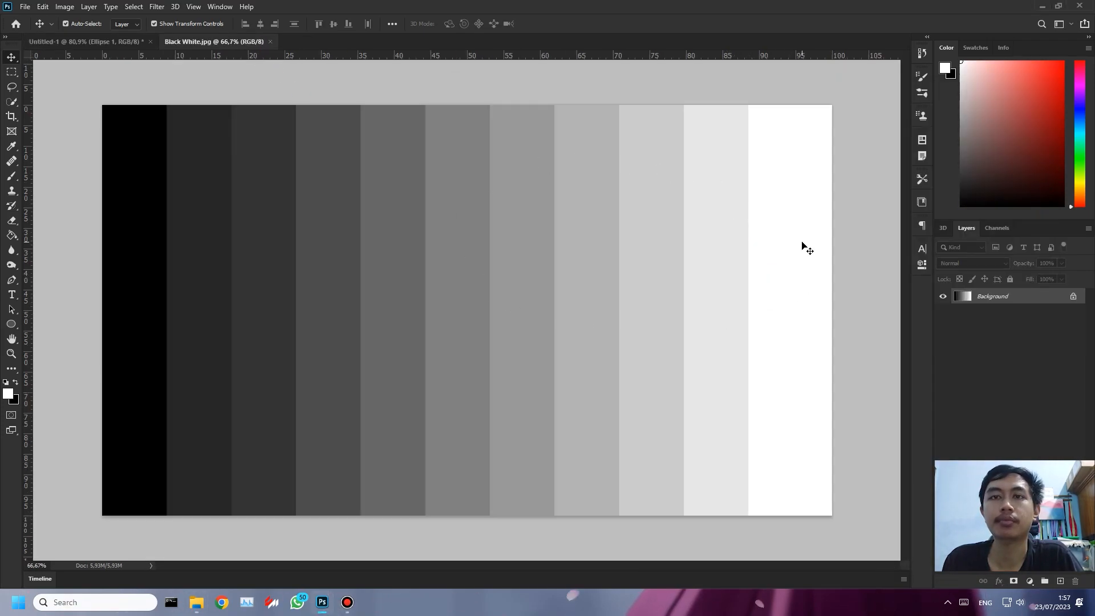
left_click(92, 41)
left_click(216, 44)
Step: Unlock the Background layer and preview blend modes such as Darken on it, keeping it at Normal
left_click(1066, 297)
left_click(972, 263)
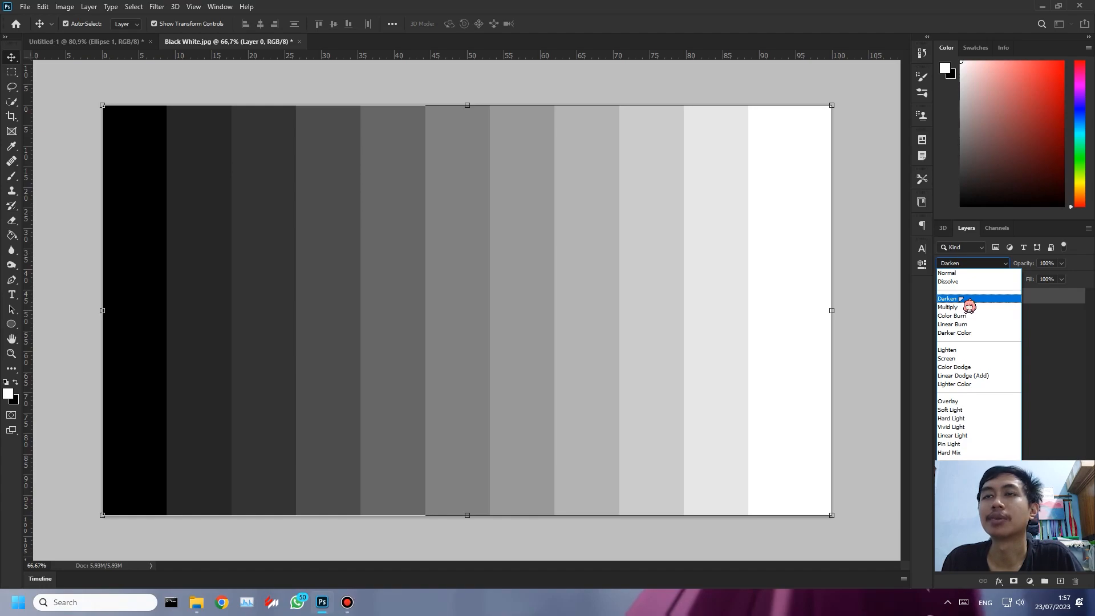
left_click(1041, 356)
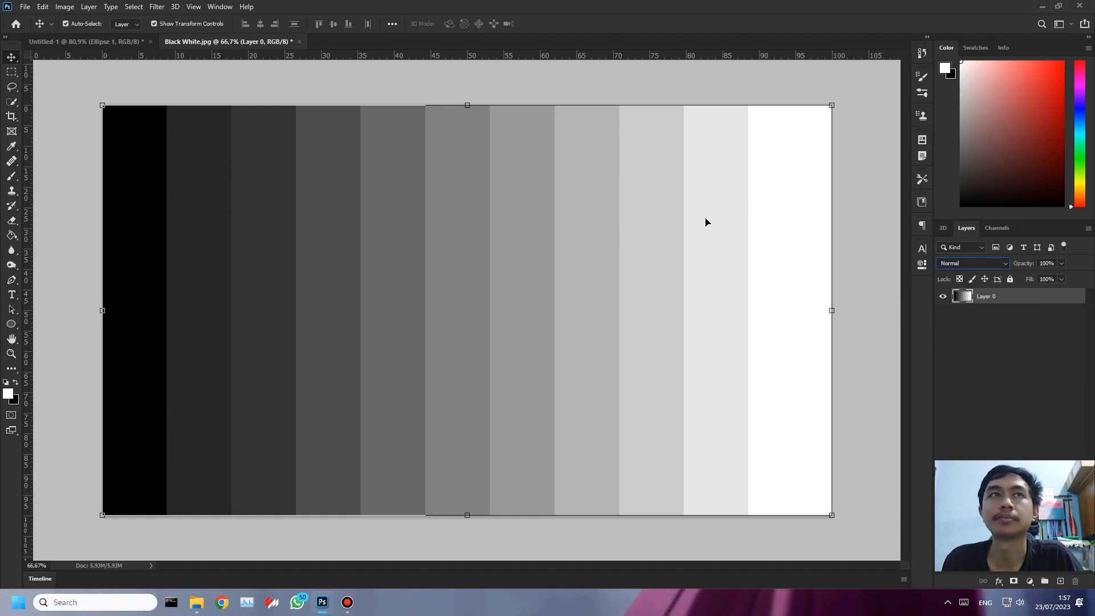
left_click(1004, 361)
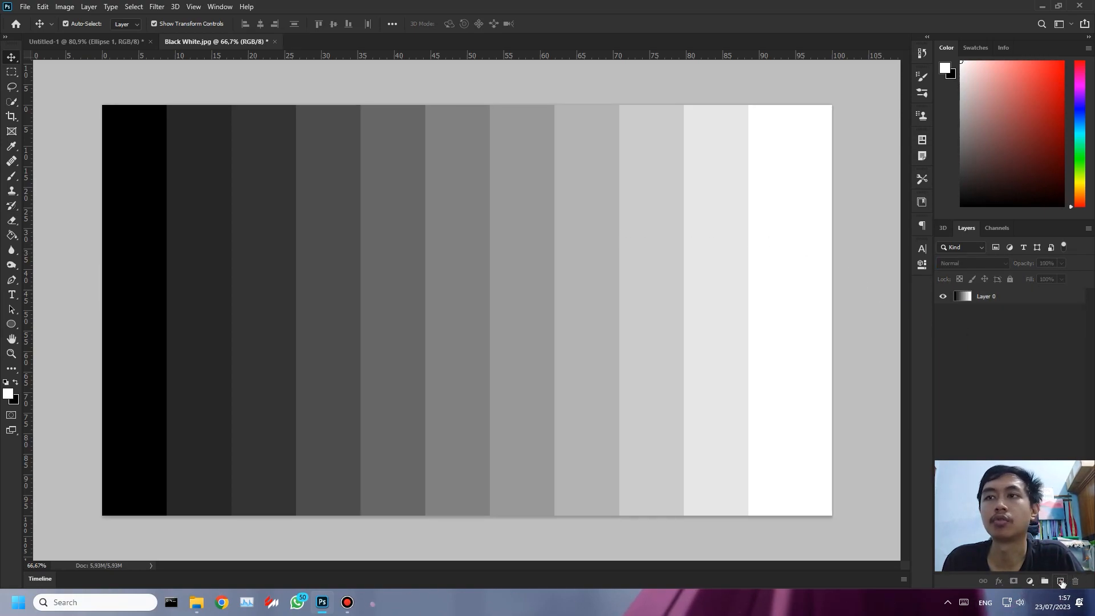
Step: Add a blue solid colour fill layer with hue 243, saturation 100% and brightness 50%
left_click(1030, 580)
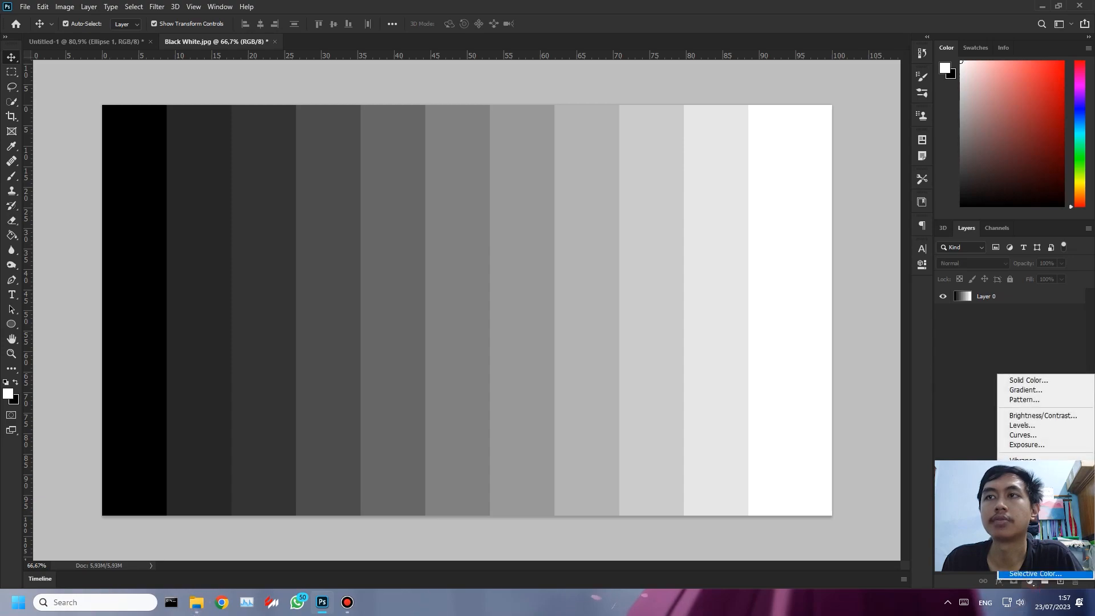
left_click(1035, 380)
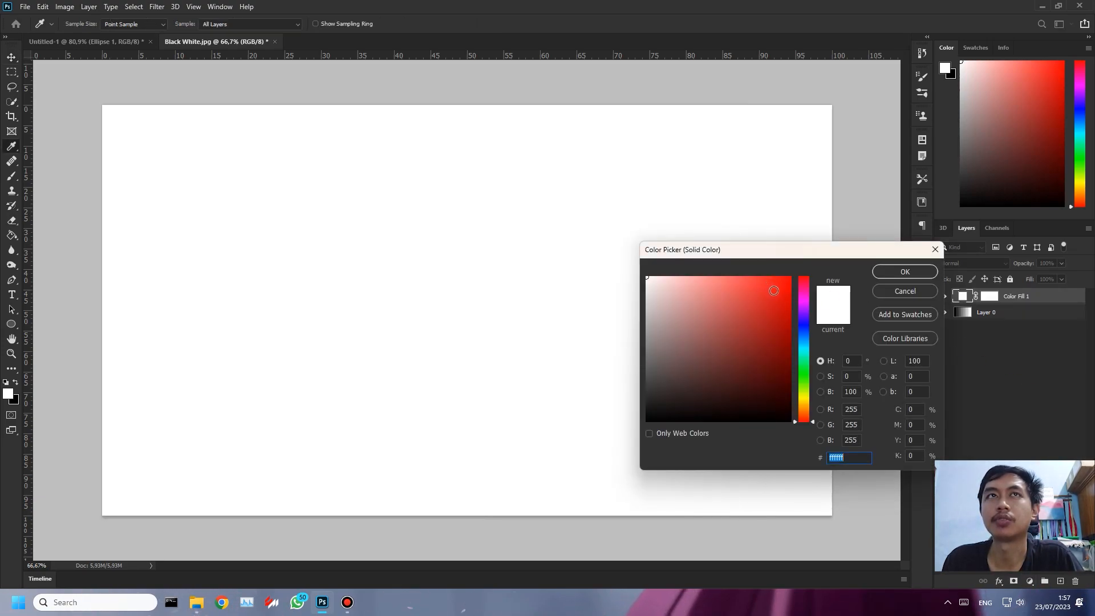
left_click(804, 323)
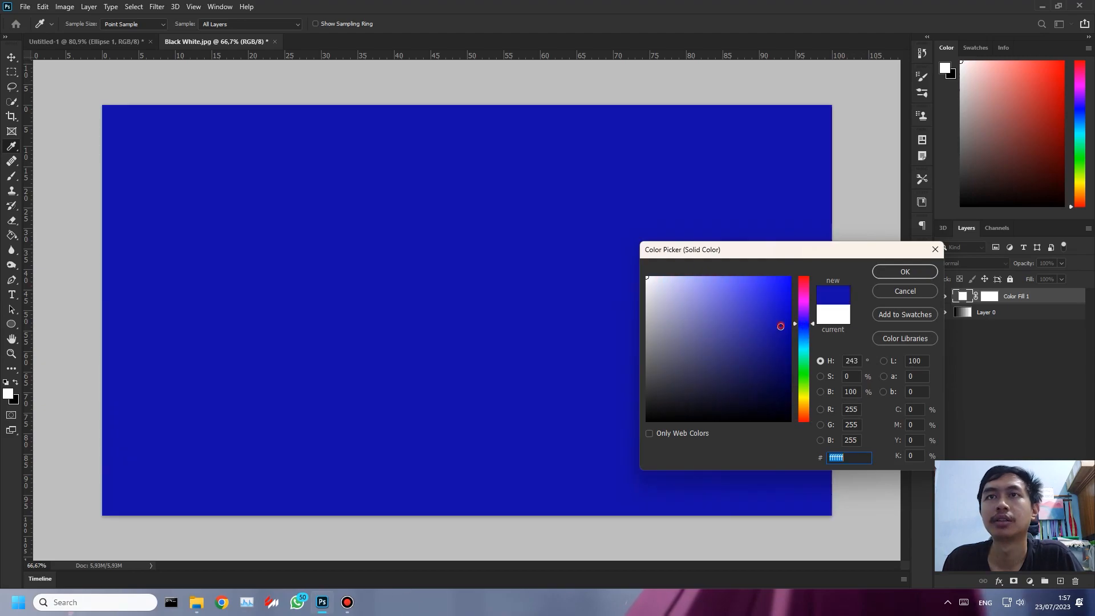
left_click(780, 324)
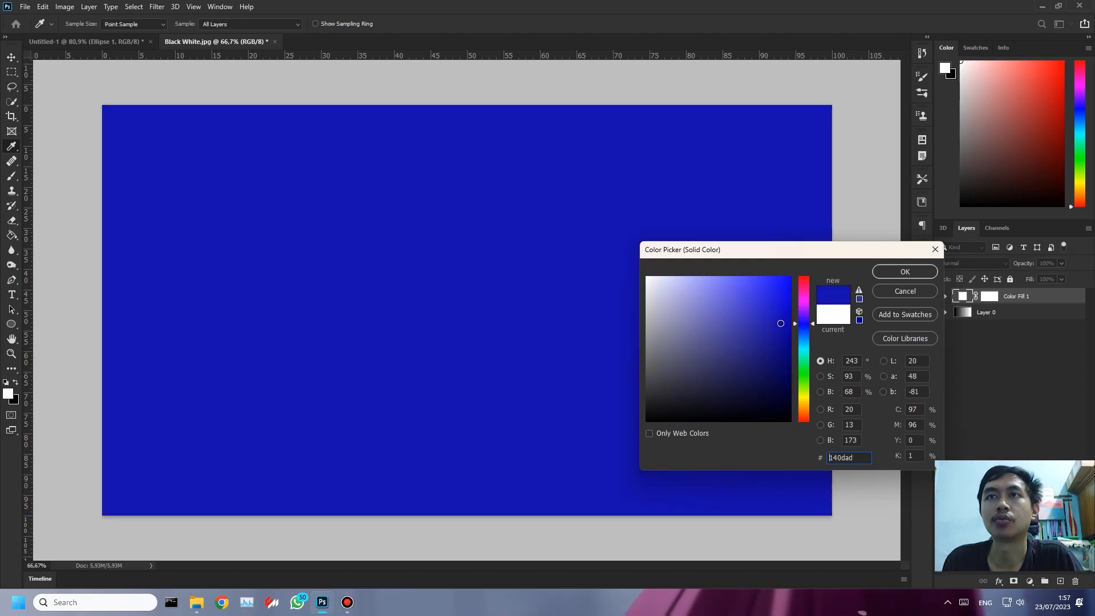
left_click(849, 391)
type("50")
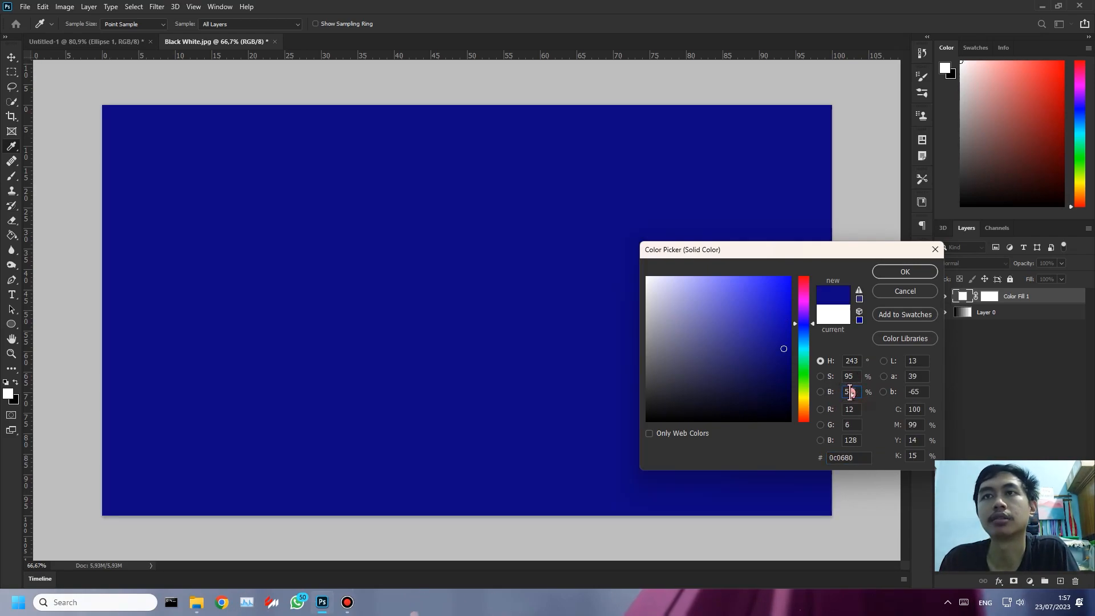
left_click_drag(857, 377, 822, 374)
type("100")
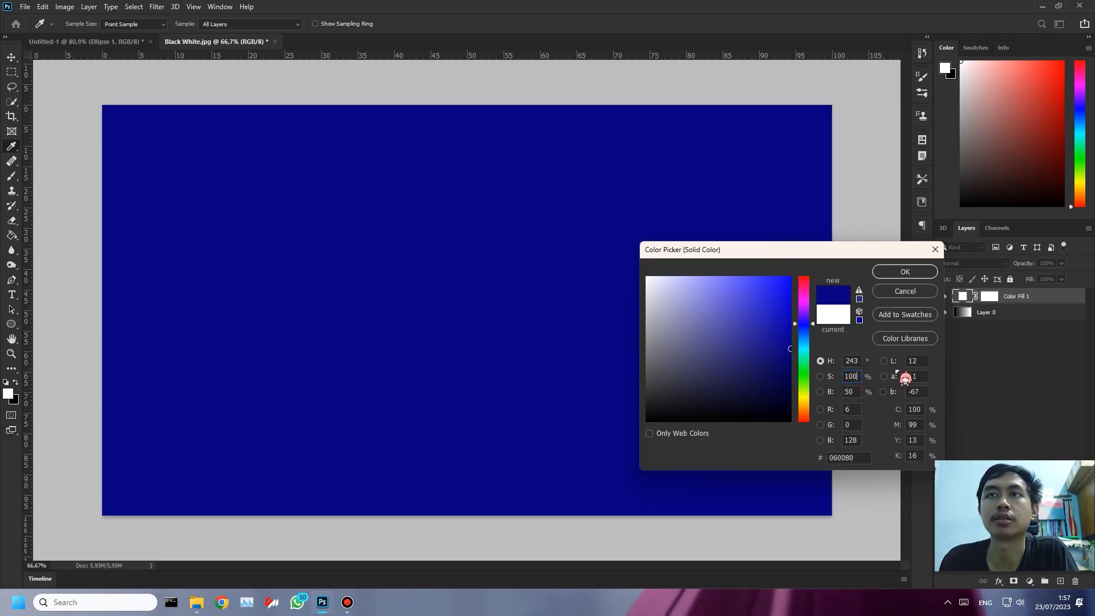
left_click(929, 272)
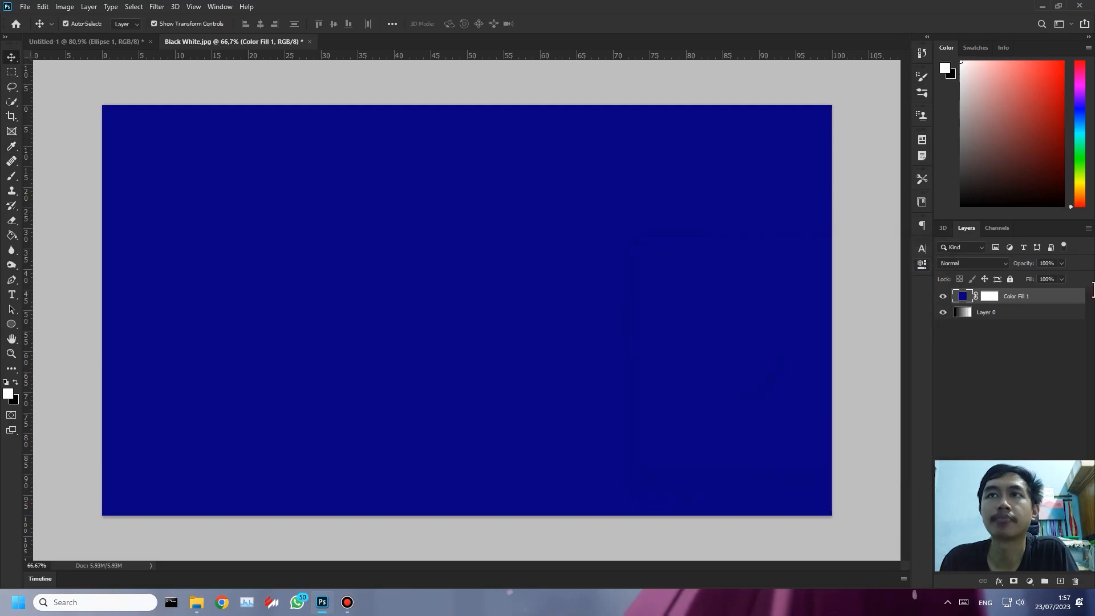
Step: Try Dissolve on the blue fill layer with its opacity lowered to 55%, and restore the opacity to 100%
left_click(975, 263)
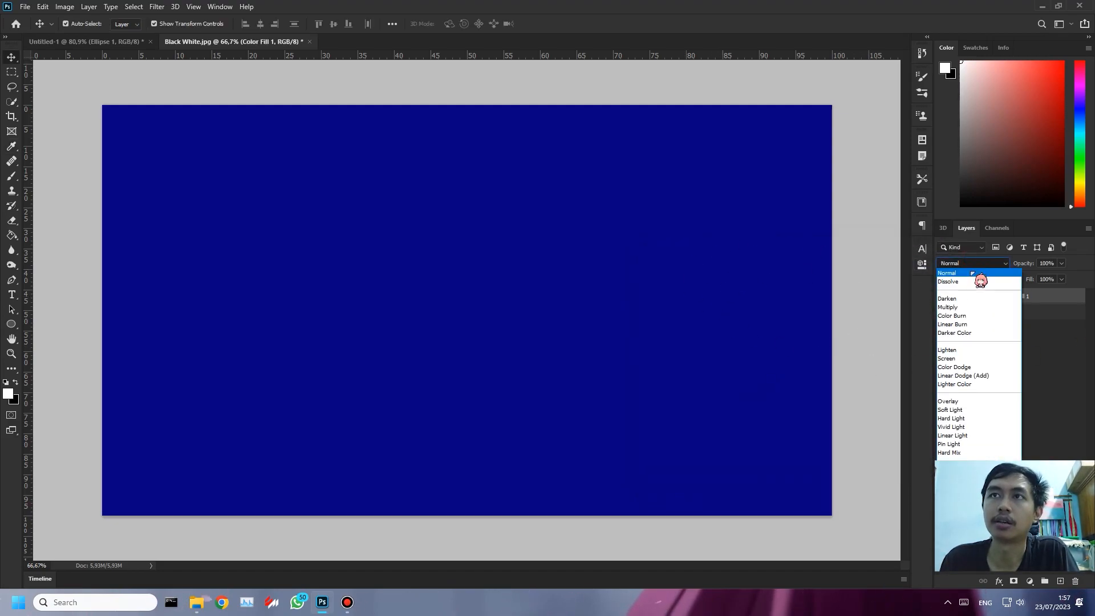
left_click(971, 281)
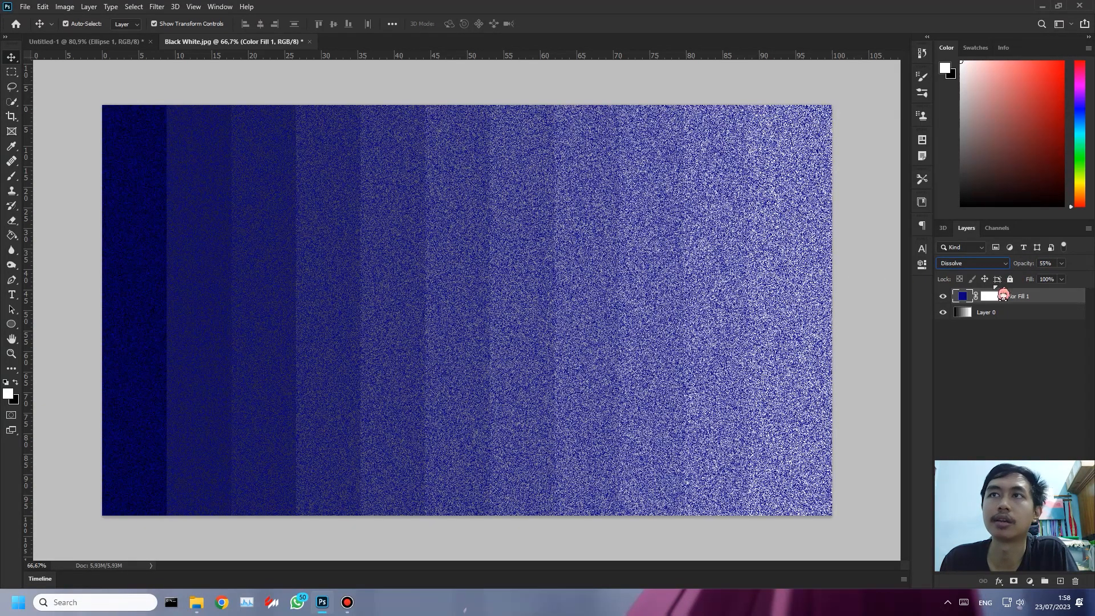
left_click_drag(1024, 267, 1067, 266)
Step: Set the blue fill layer's blend mode to Darken and toggle its visibility for comparison, leaving the layer hidden
left_click(1005, 264)
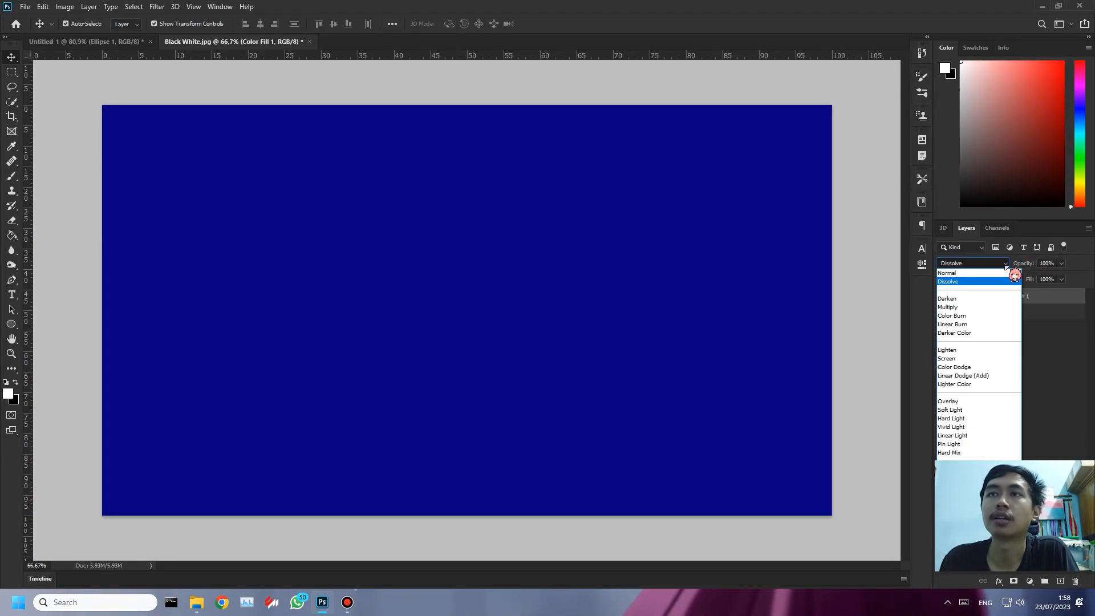
left_click(985, 299)
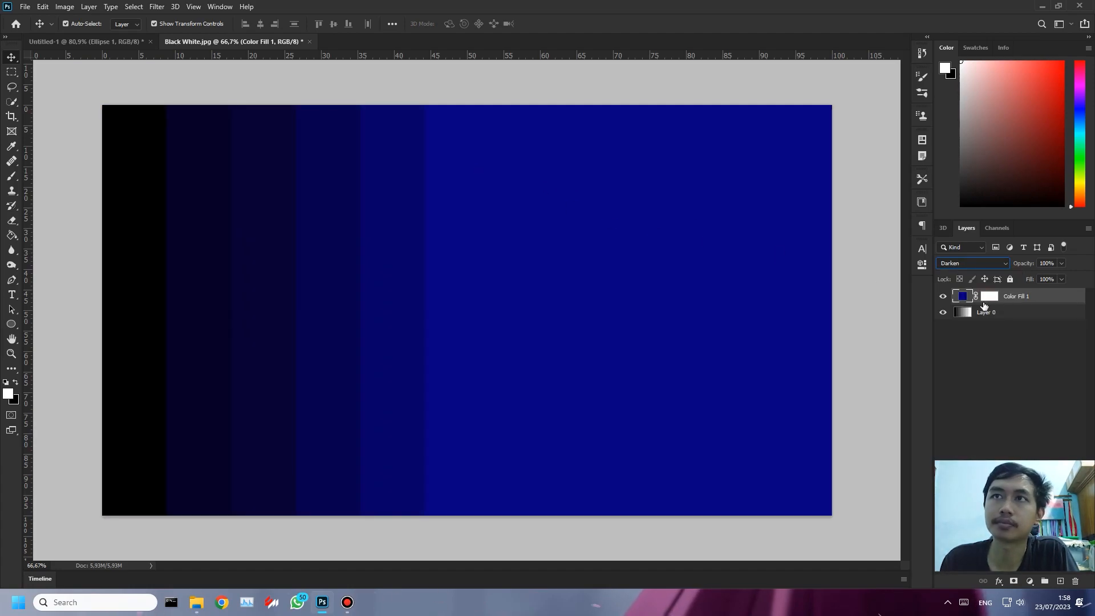
left_click(943, 297)
left_click(944, 297)
left_click(944, 296)
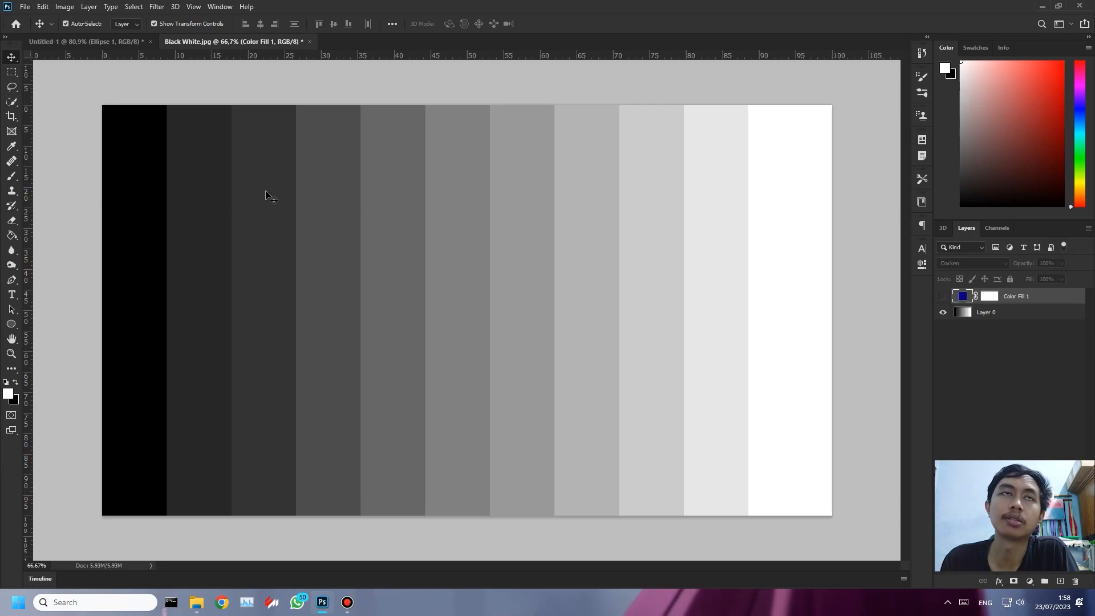
Step: Select the greyscale strip layer and sample the second-darkest strip with the Eyedropper tool
left_click(539, 208)
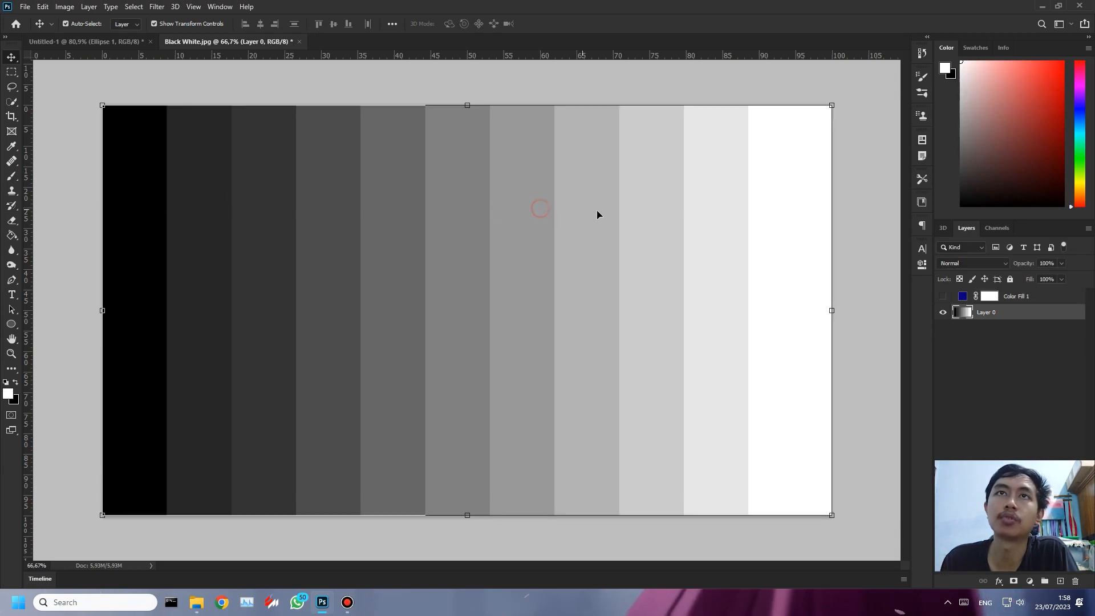
left_click(810, 222)
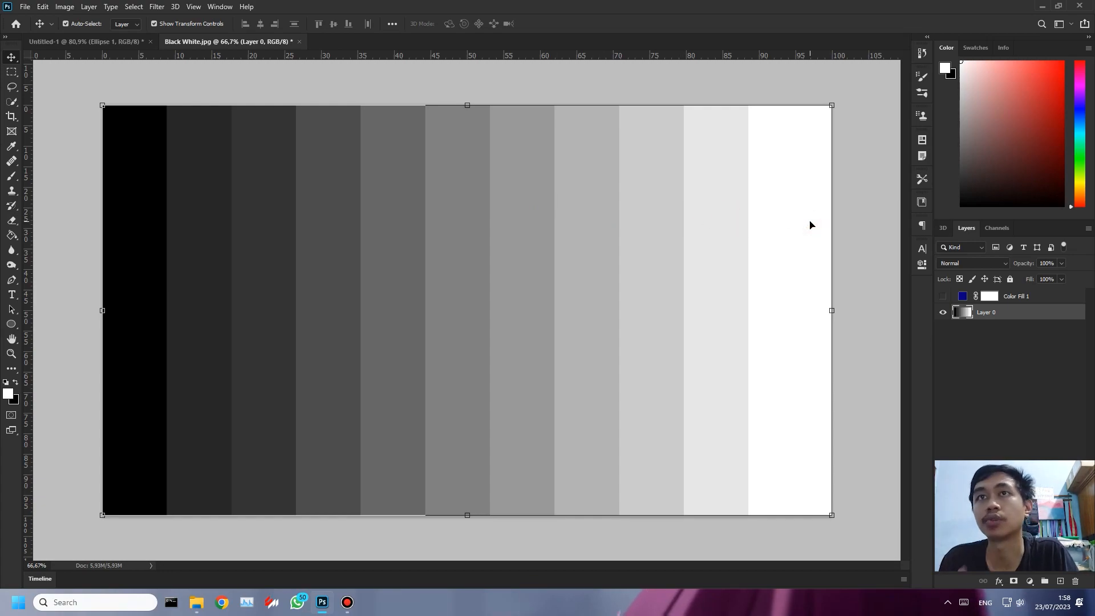
left_click(200, 213)
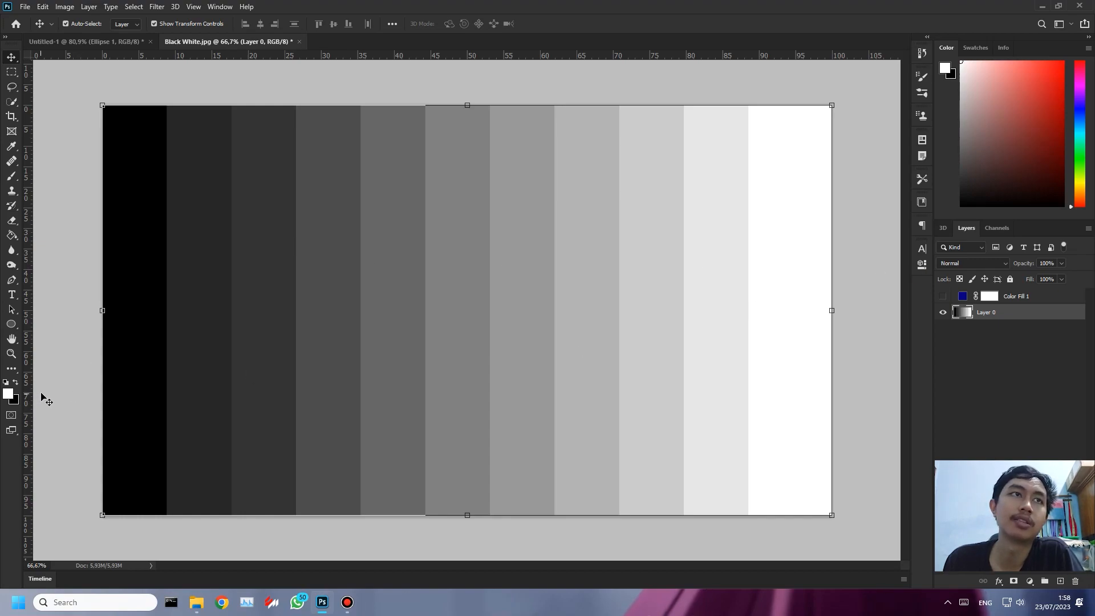
right_click(15, 148)
left_click(181, 171)
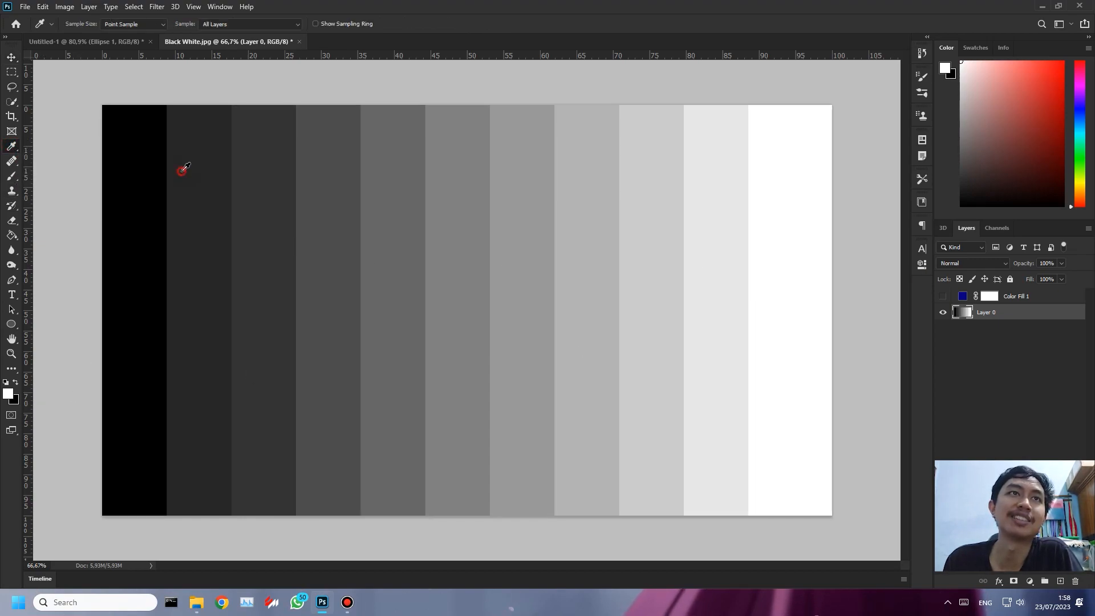
Step: Compare a 10% brightness value with the black strip's colour in the foreground colour picker, and cancel the change
left_click(9, 394)
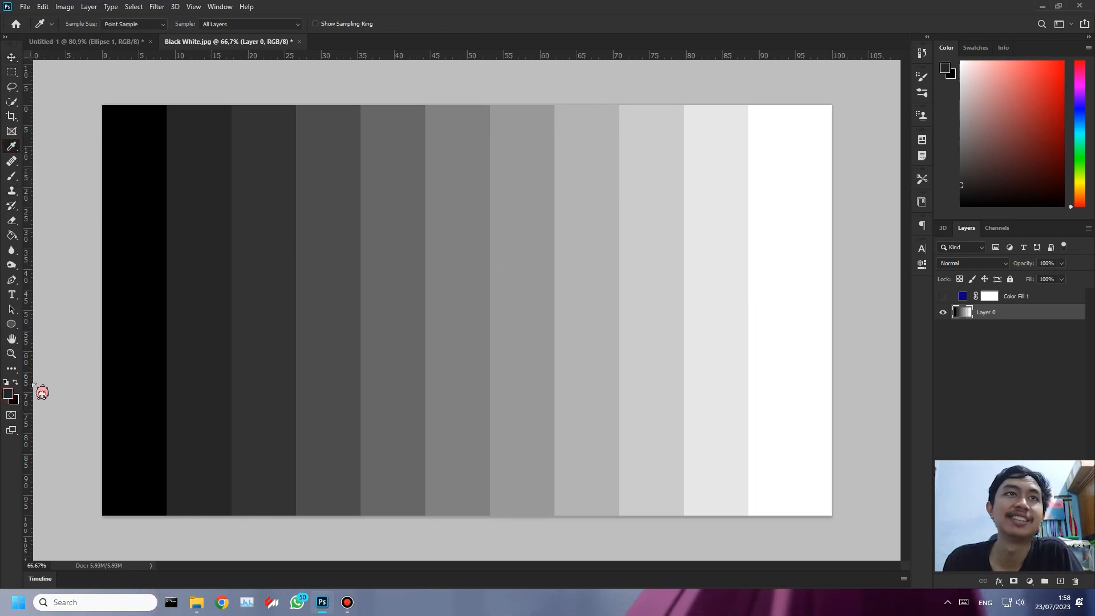
left_click(848, 392)
type("10")
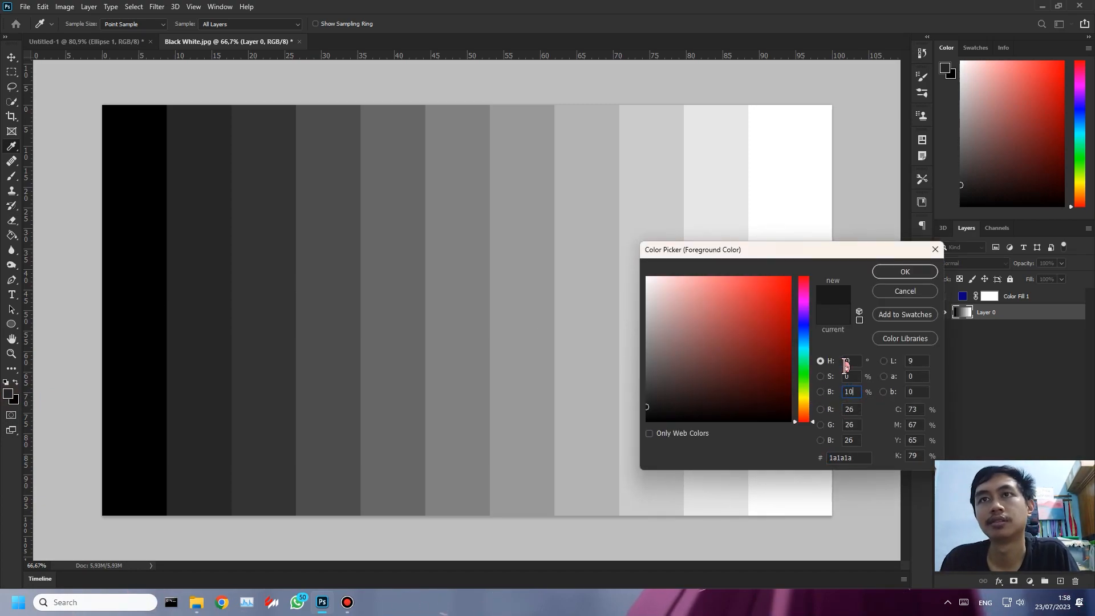
left_click(148, 365)
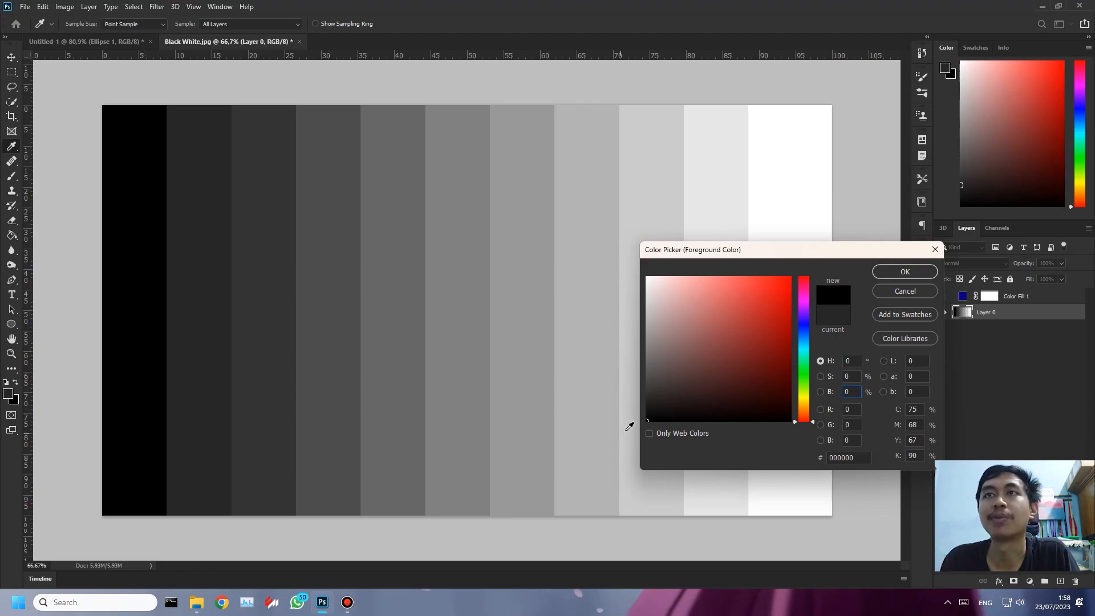
left_click(918, 292)
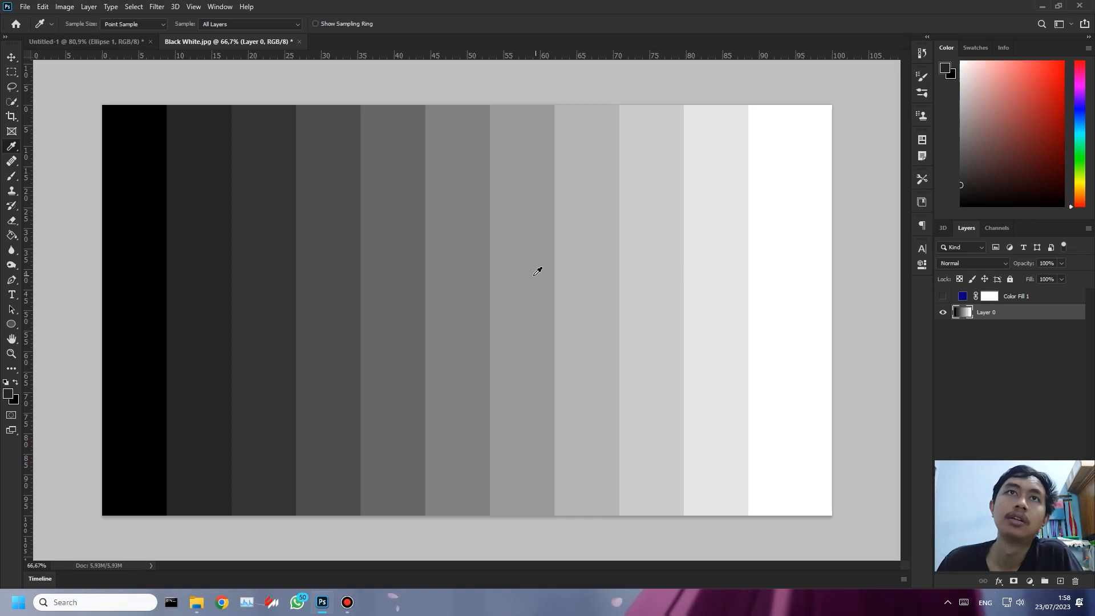
Step: Sample the sixth greyscale strip, compare it with the seventh in the foreground colour picker, and cancel the change
left_click(464, 260)
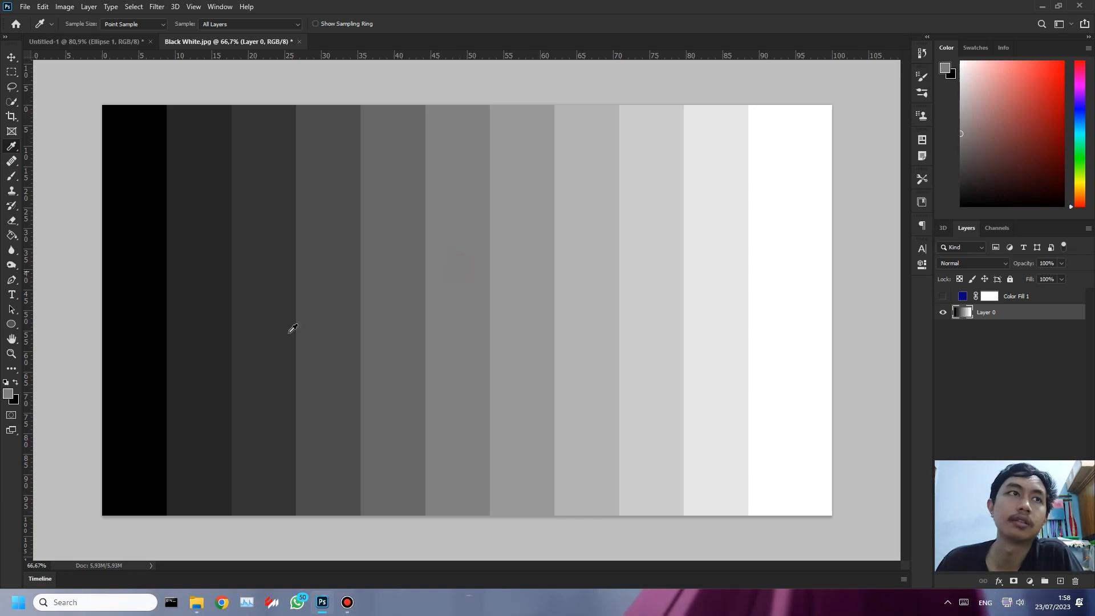
left_click(8, 393)
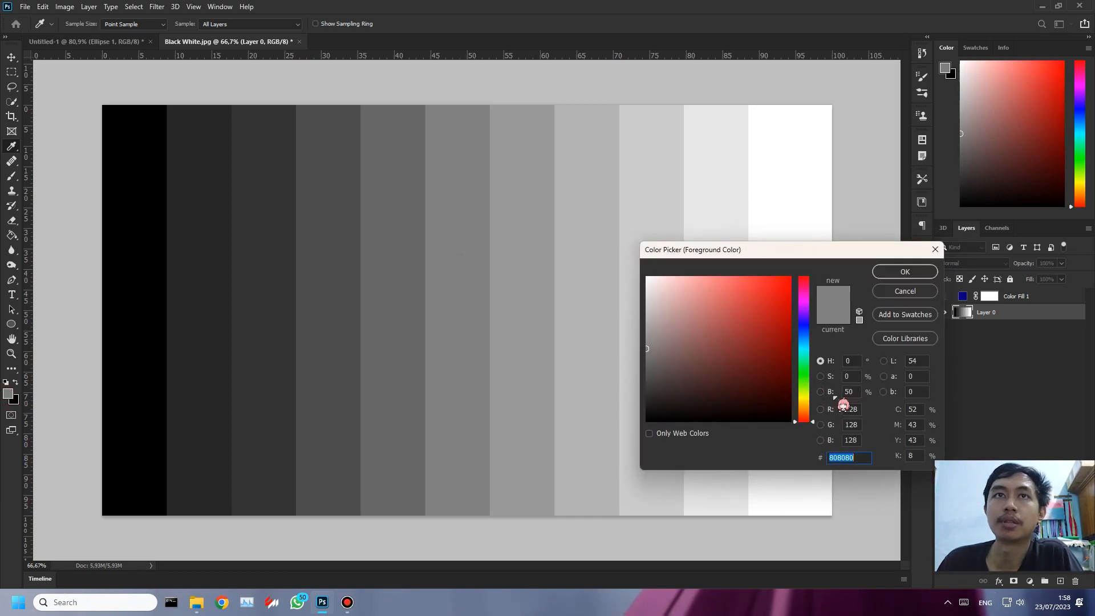
left_click(526, 251)
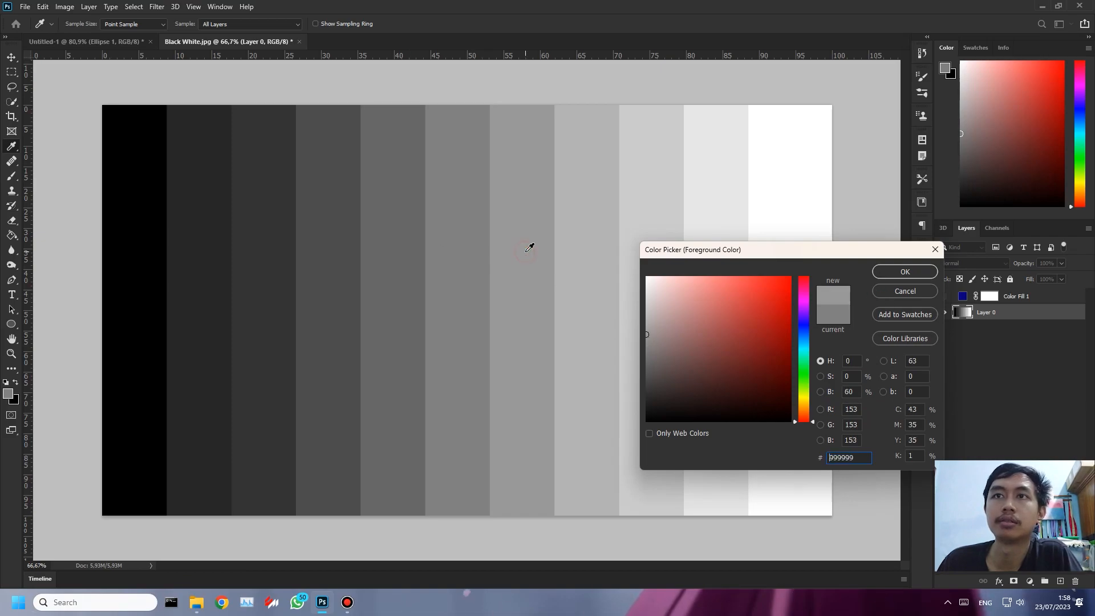
left_click(455, 247)
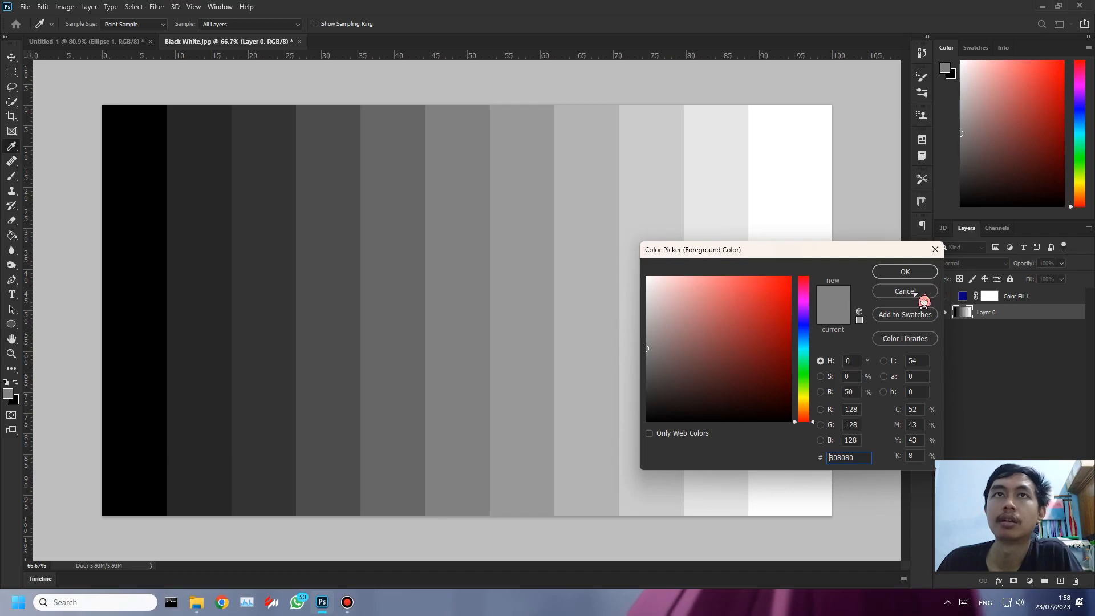
left_click(461, 250)
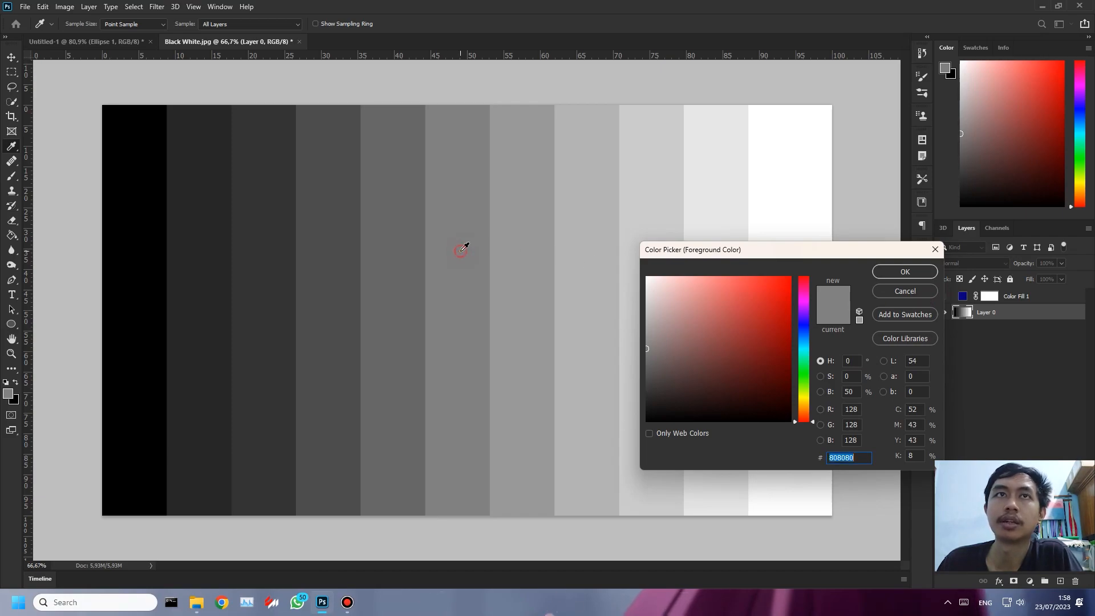
left_click(919, 291)
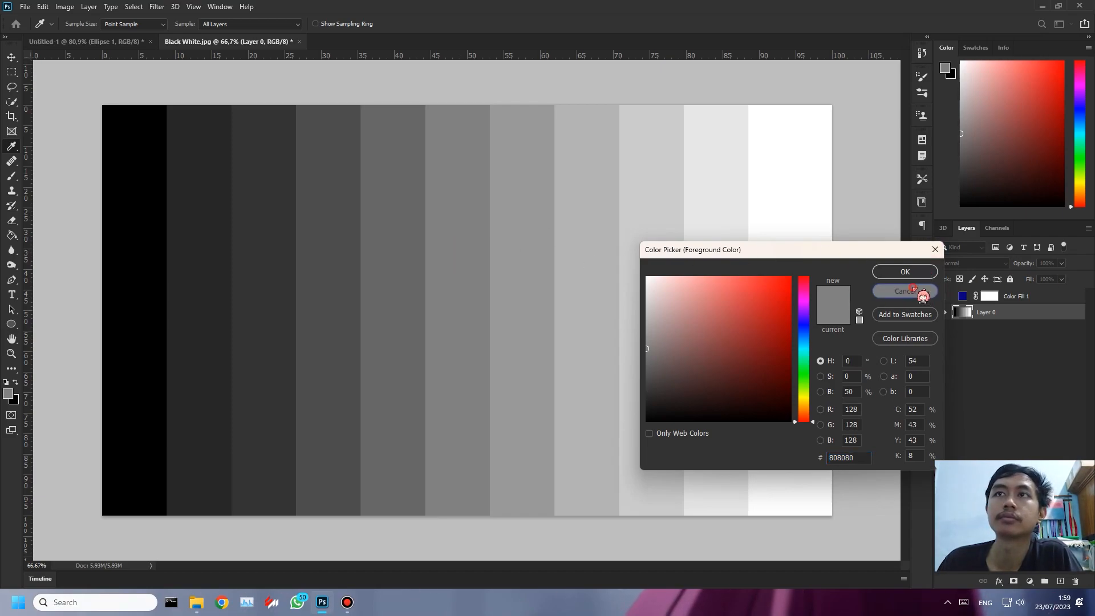
Step: Show the blue fill layer again, switch to the Move tool, and make the fill layer active
left_click(943, 296)
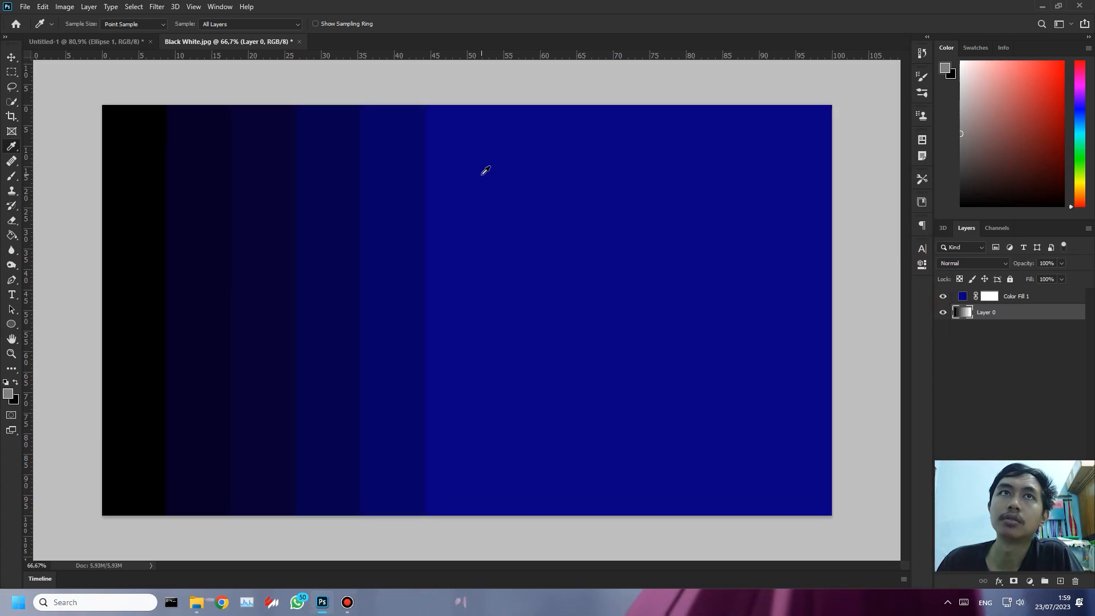
left_click(12, 57)
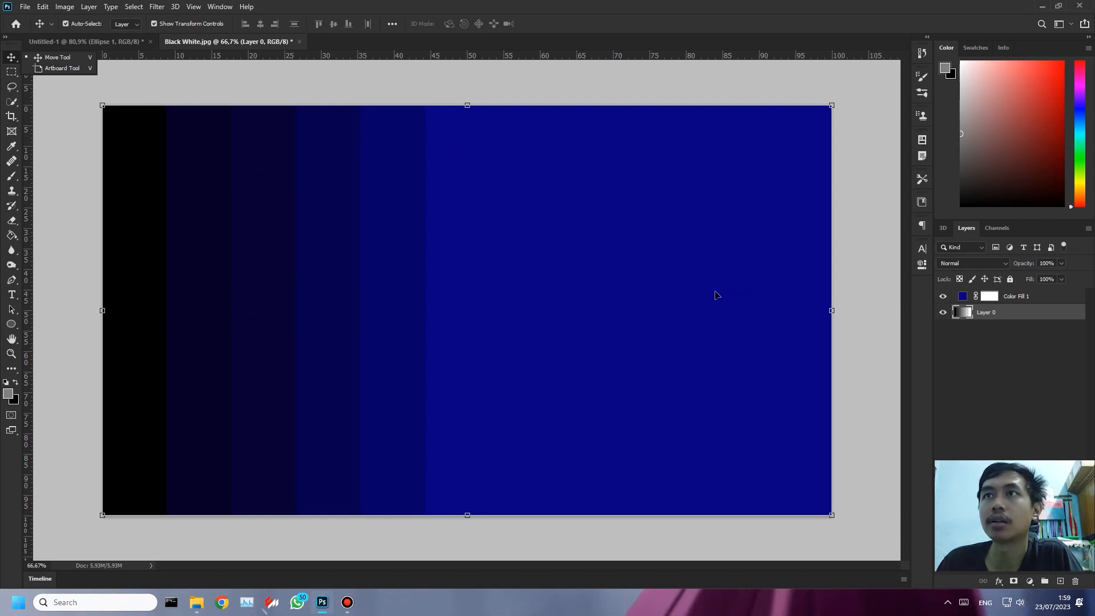
left_click(988, 297)
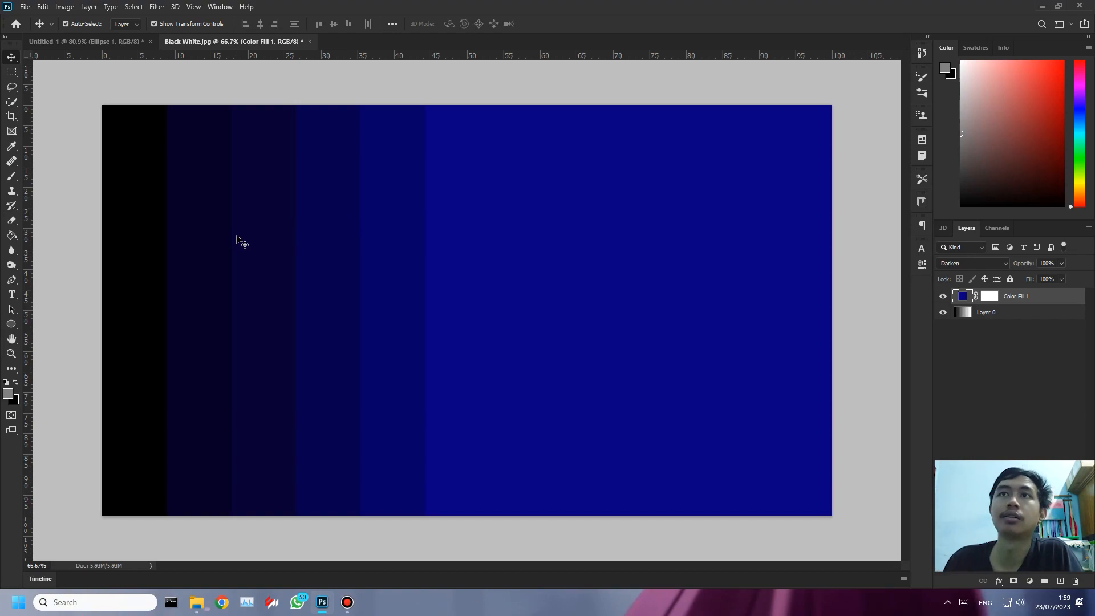
Step: Recolour the blue fill layer to green with a hue of 124°
double_click(963, 295)
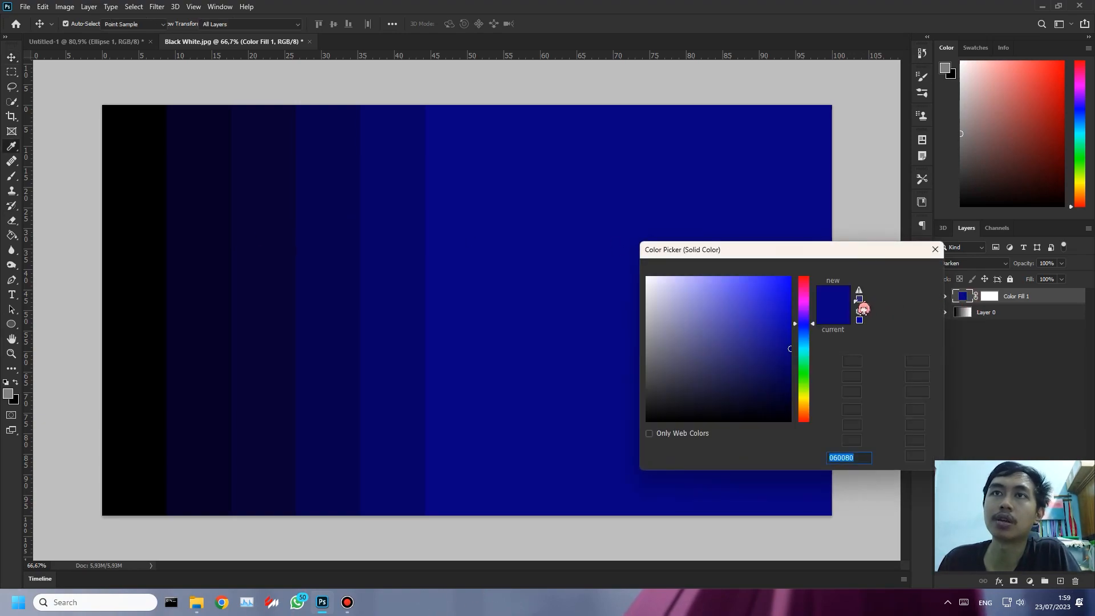
left_click_drag(813, 325, 821, 404)
mouse_move(863, 253)
left_mouse_down()
mouse_move(909, 244)
mouse_move(862, 240)
left_mouse_up()
mouse_move(819, 384)
left_mouse_down()
mouse_move(831, 252)
mouse_move(814, 369)
left_mouse_up()
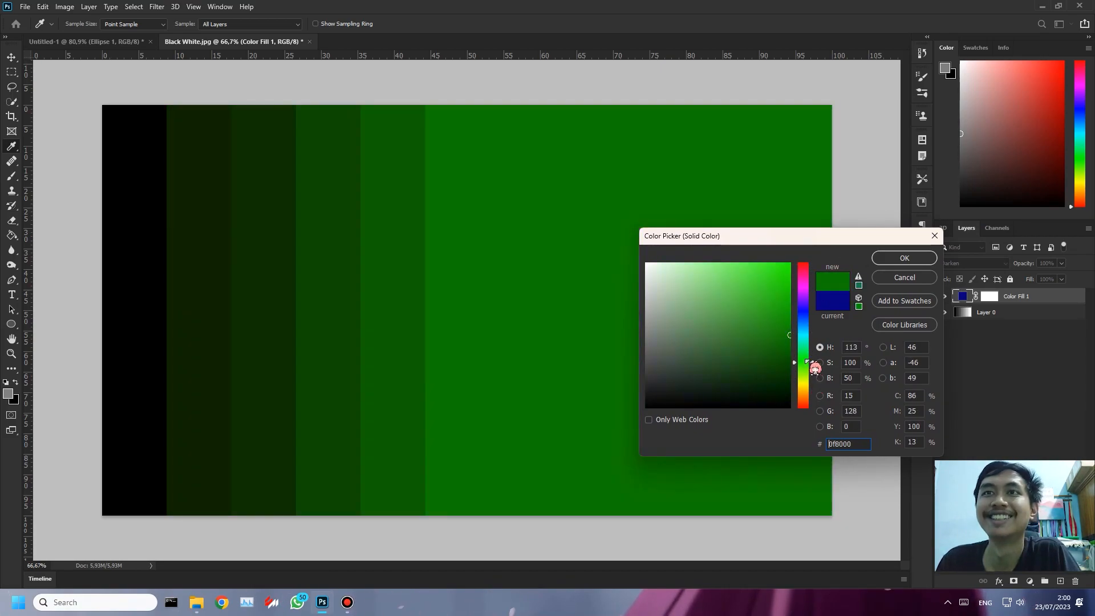
left_click(920, 257)
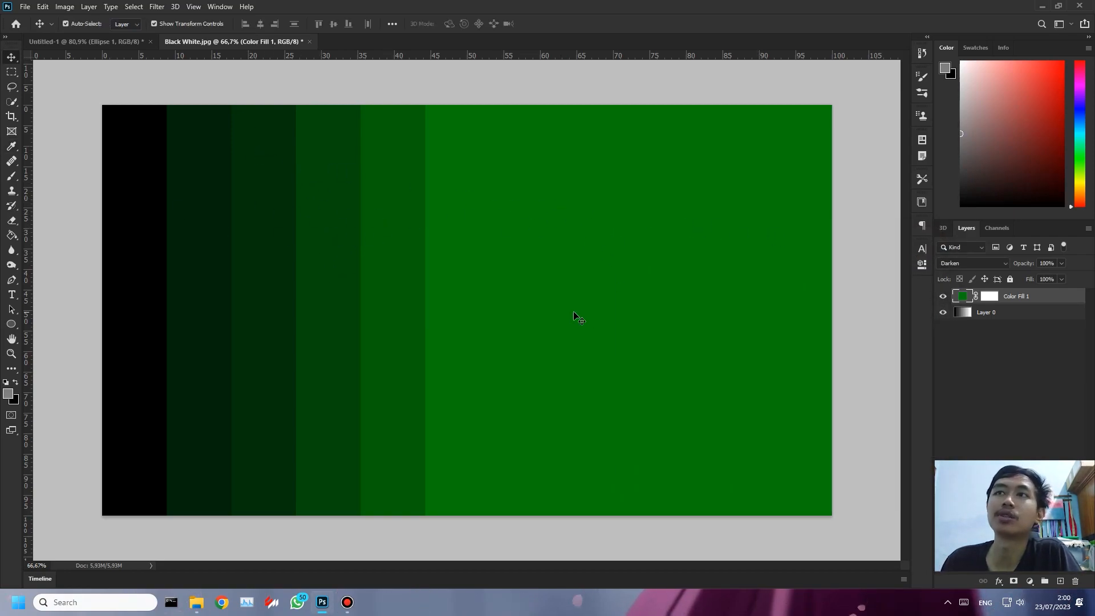
Step: Try the Lighten blend mode on the green fill layer, and return the layer to Darken
left_click(1003, 264)
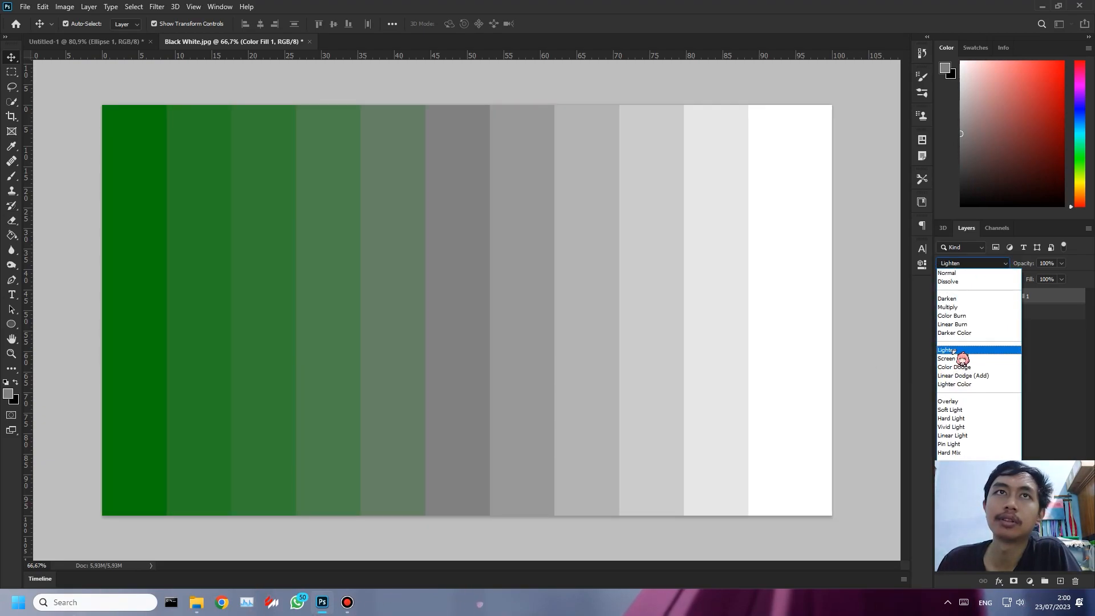
left_click(953, 350)
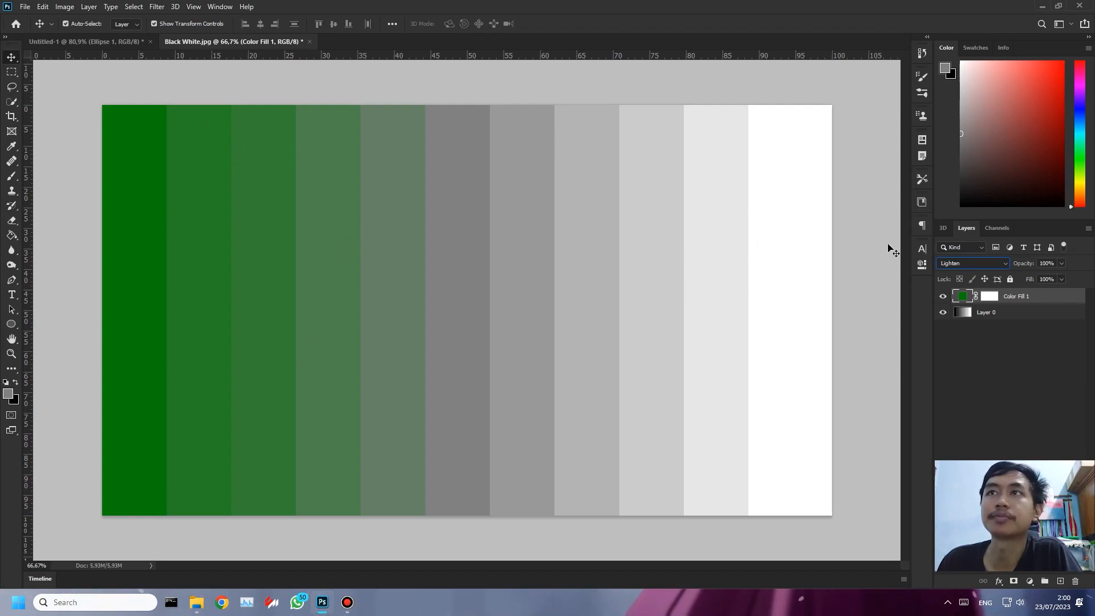
left_click(996, 264)
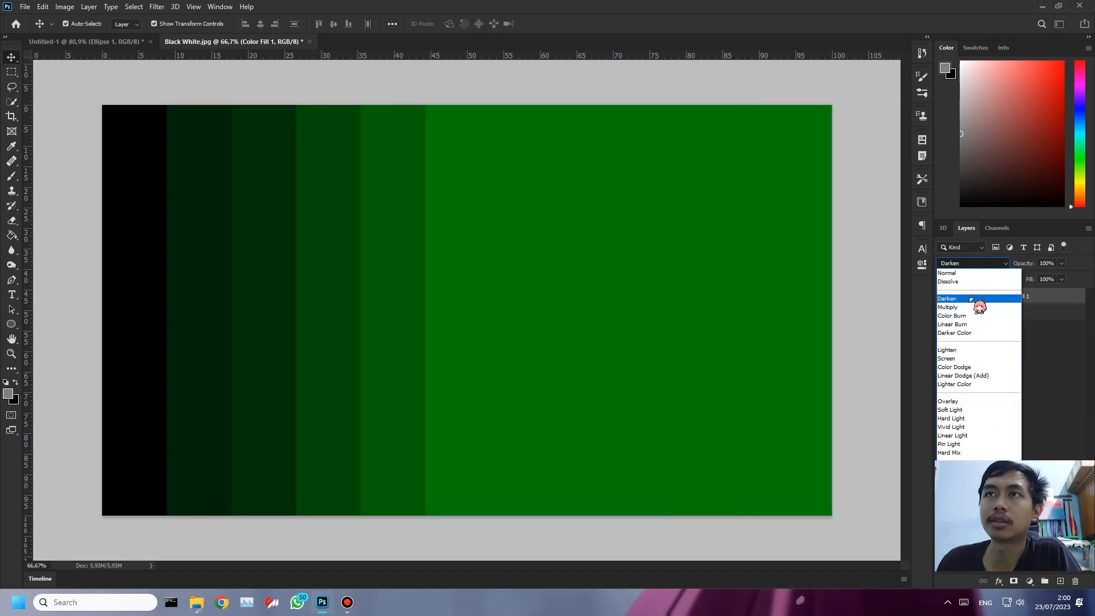
left_click(968, 298)
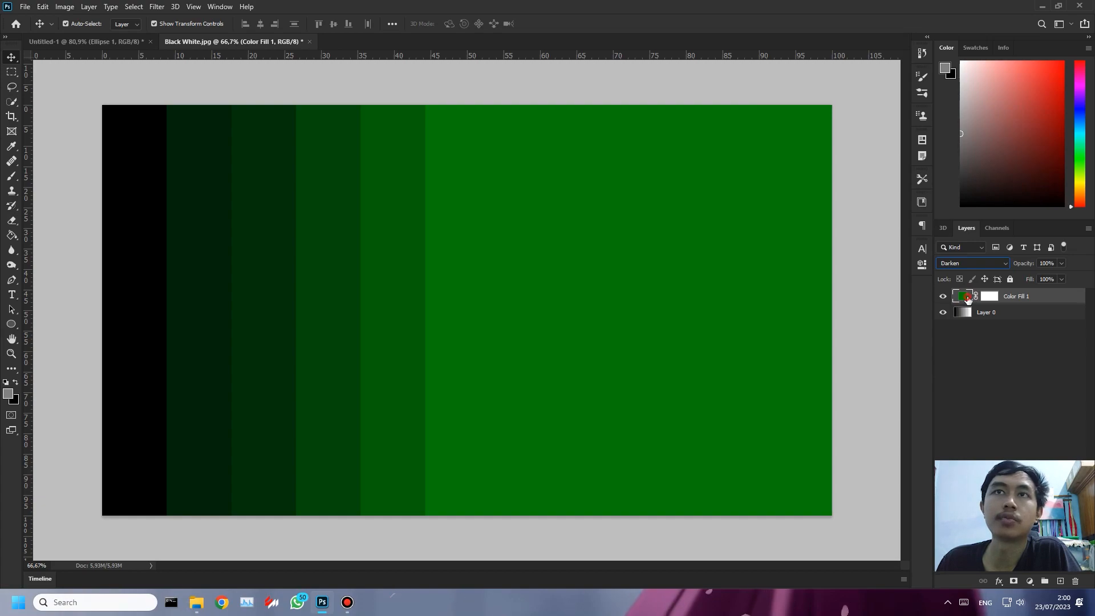
Step: Adjust the green fill's brightness, trying 60% and 50%, and confirm the colour at 70% brightness
double_click(967, 299)
left_click(855, 378)
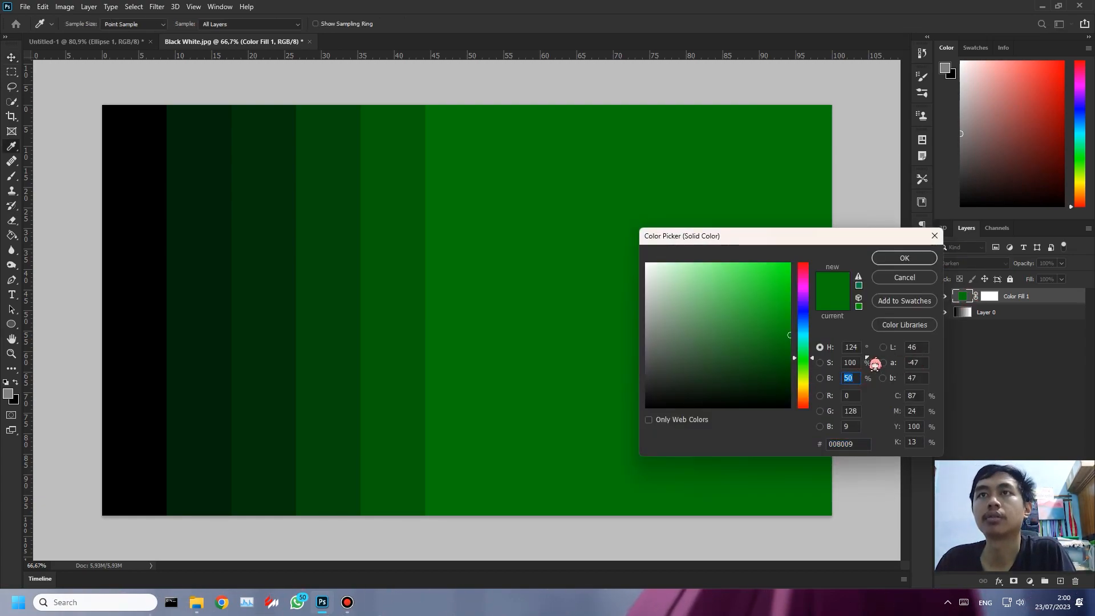
type("60")
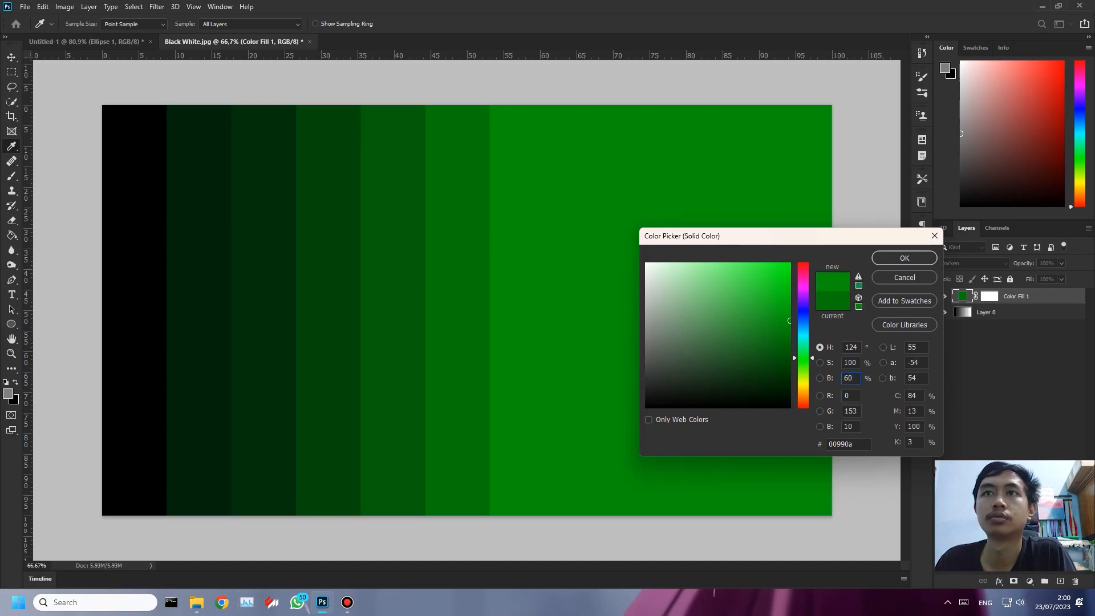
key("BackSpace")
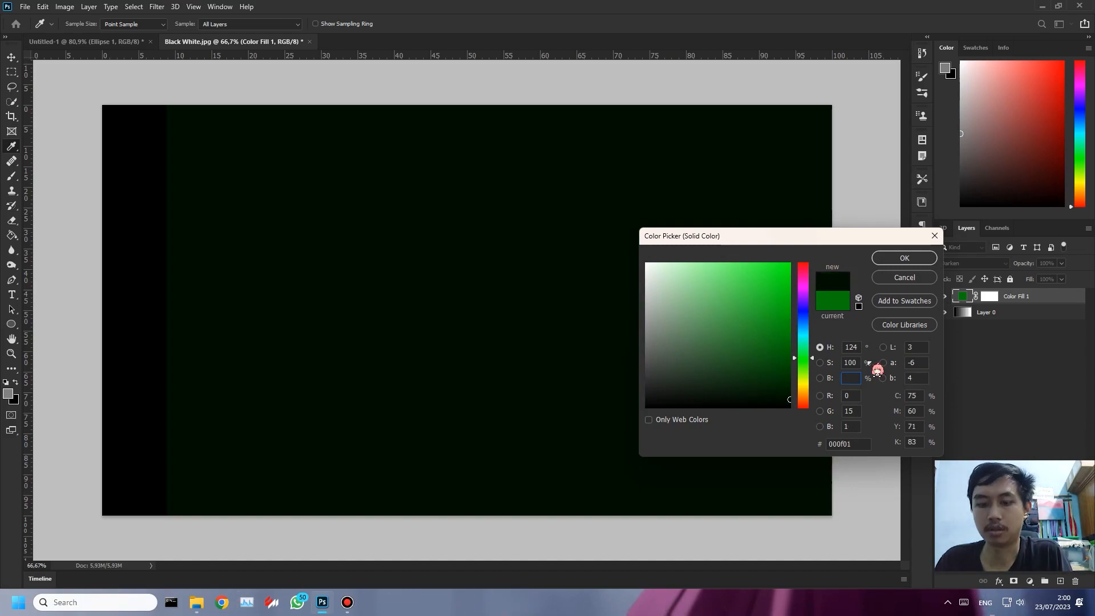
type("50")
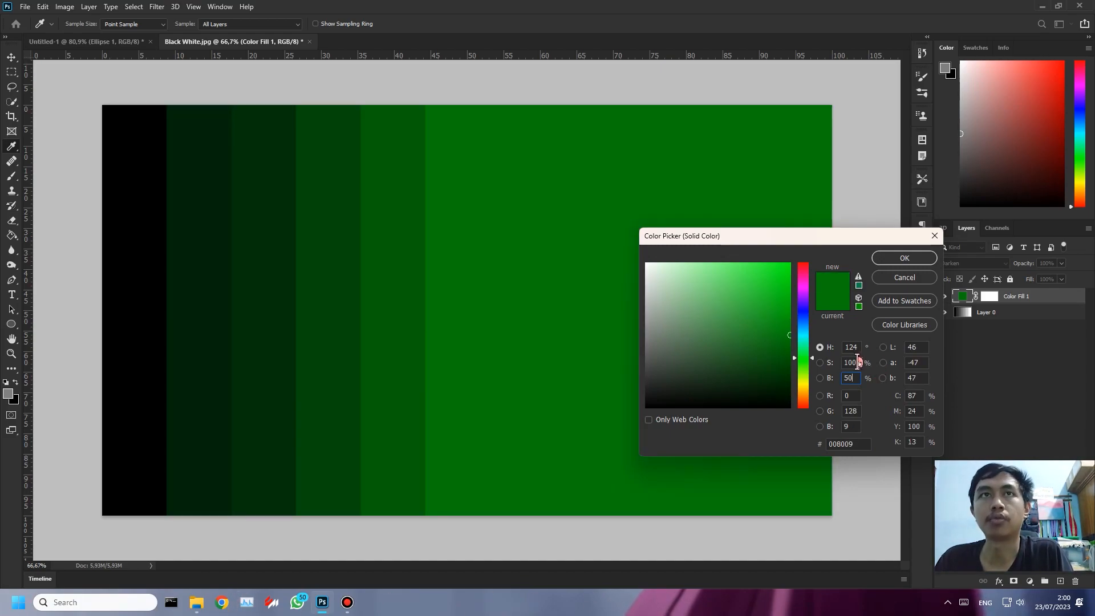
left_click(832, 379)
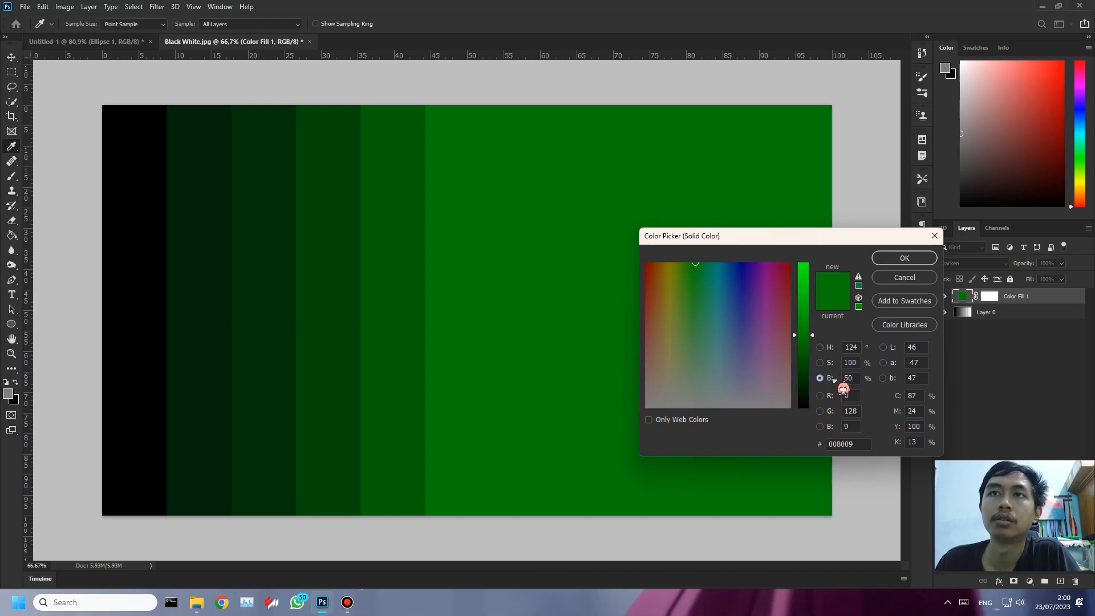
left_click_drag(811, 346, 814, 330)
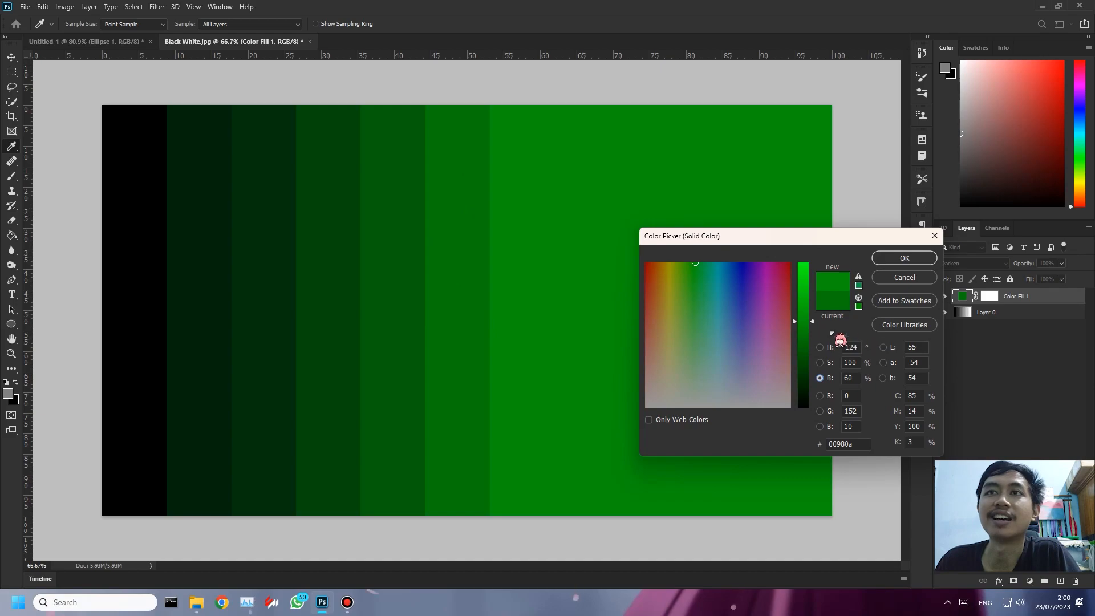
left_click_drag(805, 321, 814, 318)
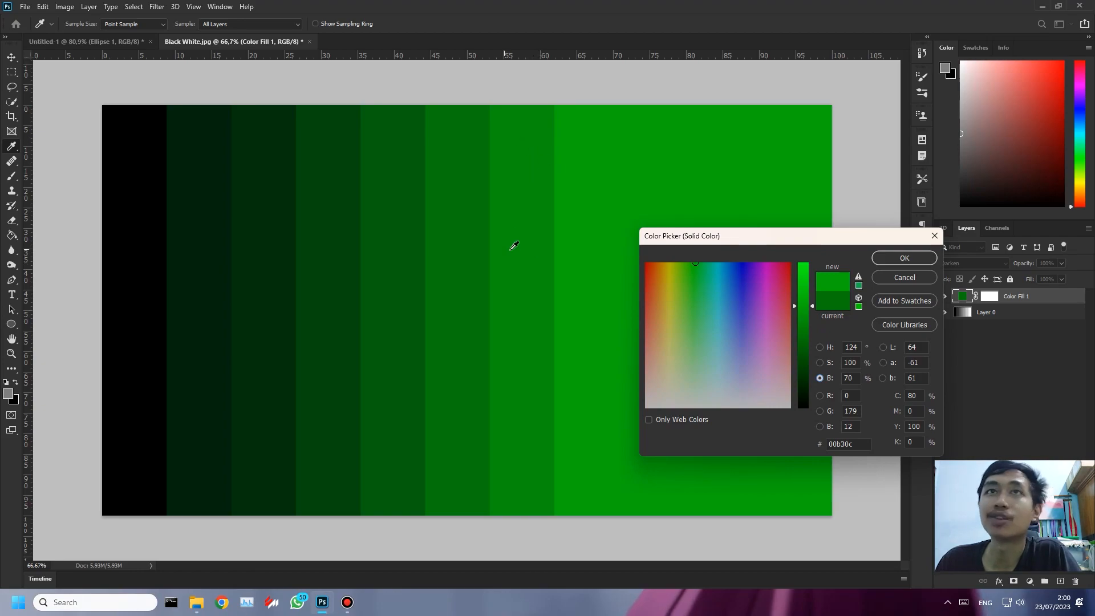
left_click(903, 257)
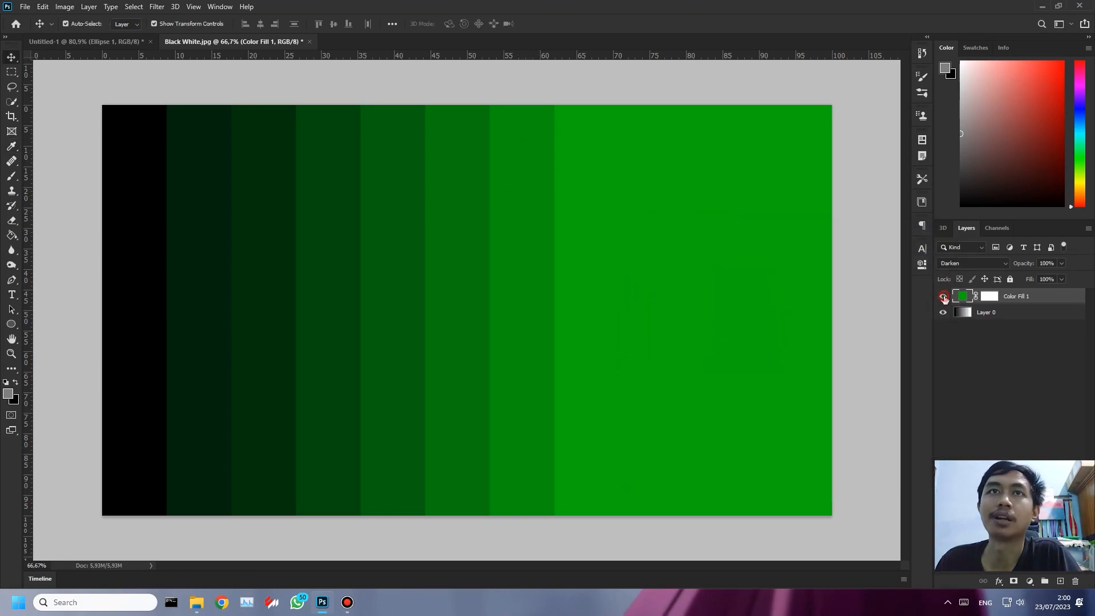
Step: Hide the green fill layer, compare the seventh and eighth strips in the foreground colour picker, and cancel the change
left_click(942, 296)
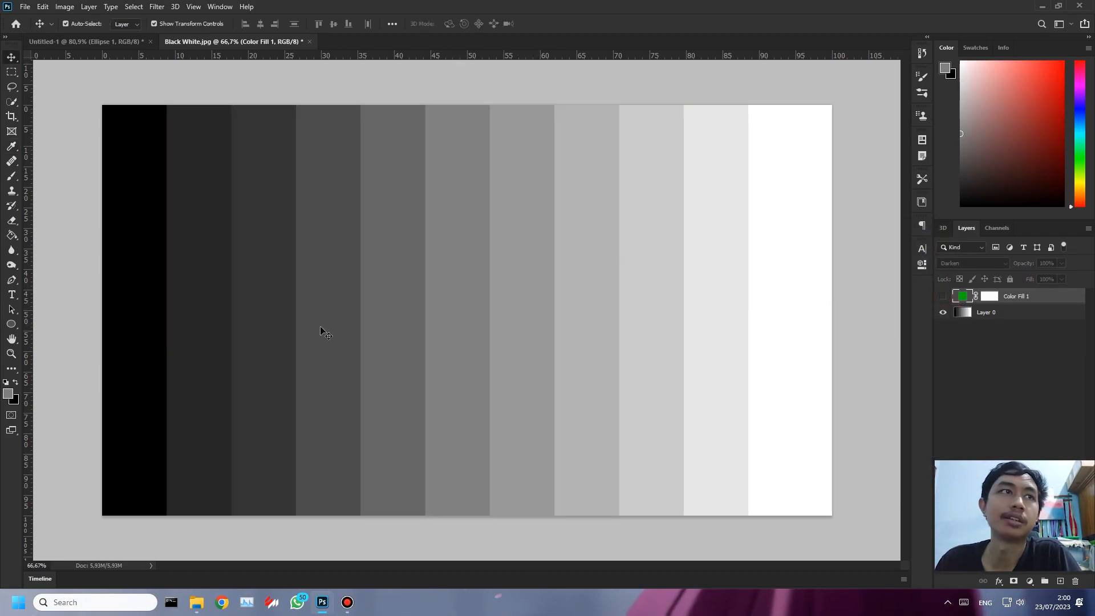
left_click(8, 394)
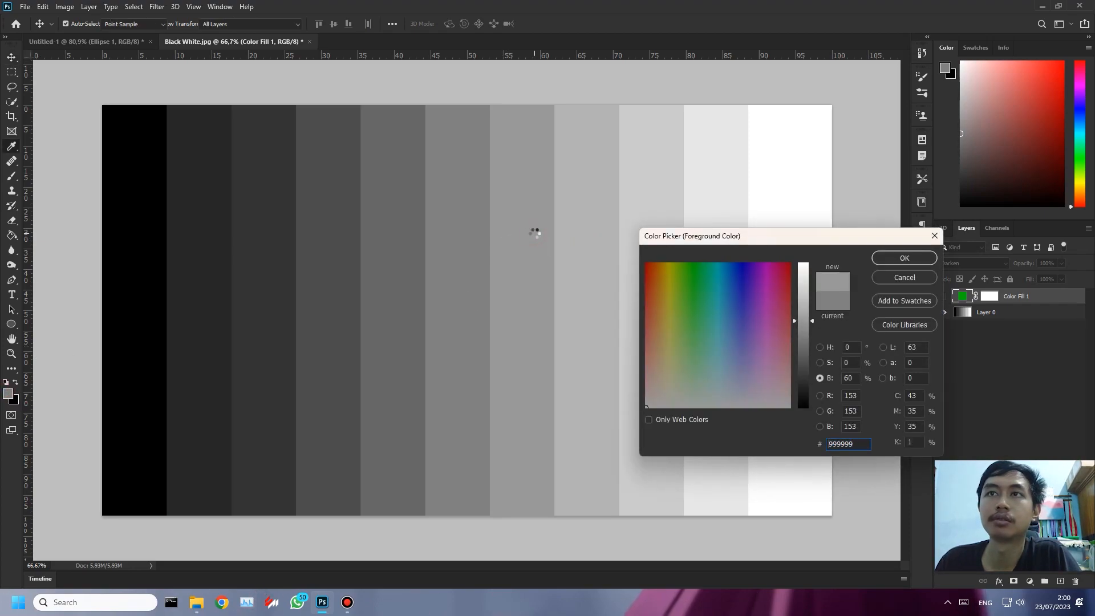
left_click(593, 229)
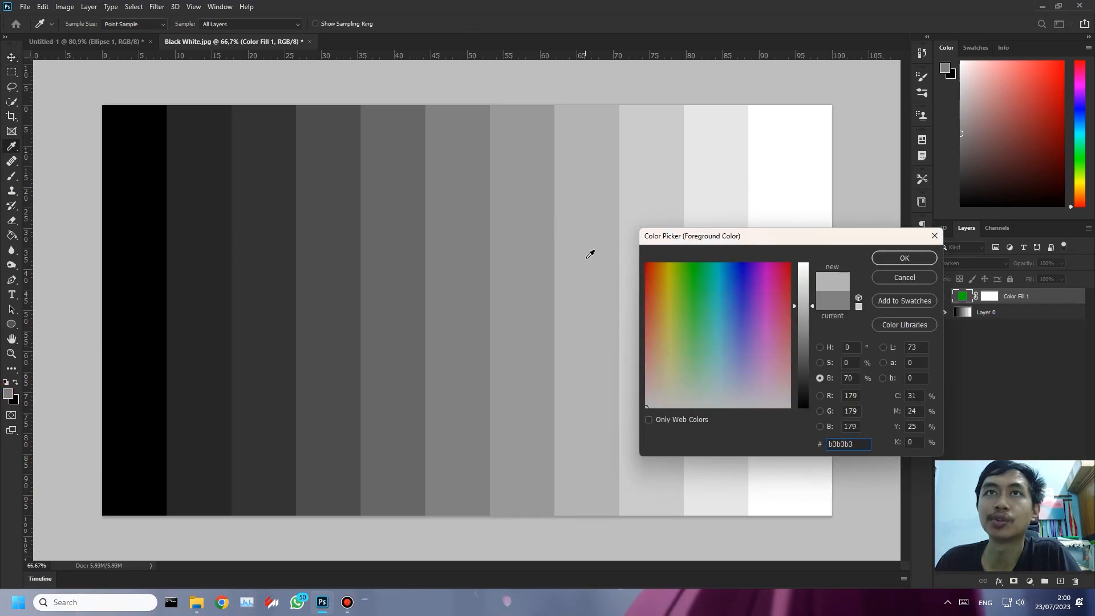
left_click(595, 207)
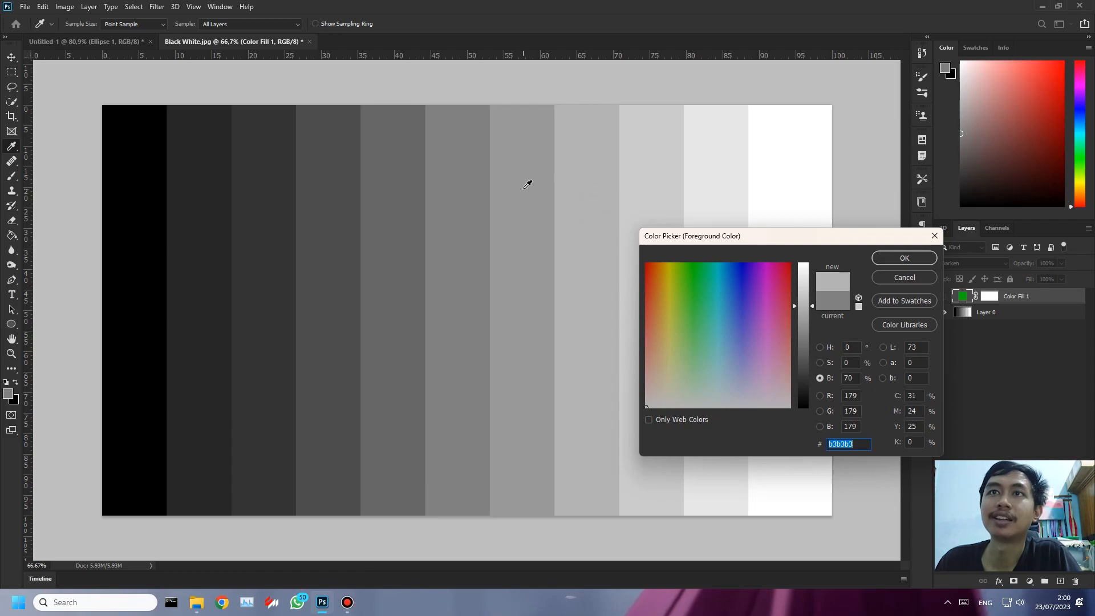
left_click(527, 184)
left_click(583, 181)
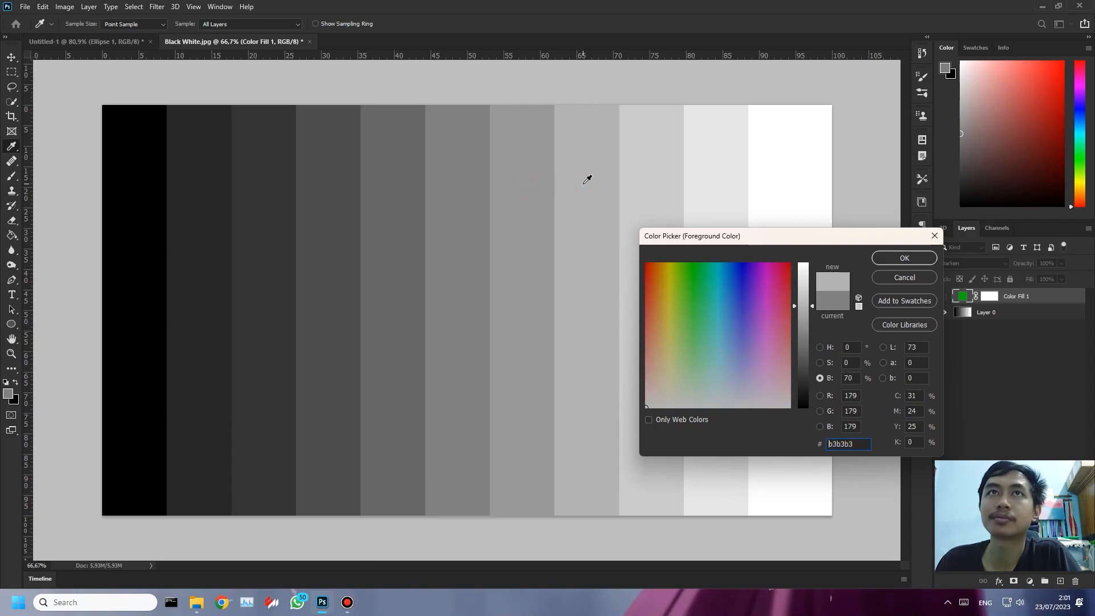
left_click(37, 160)
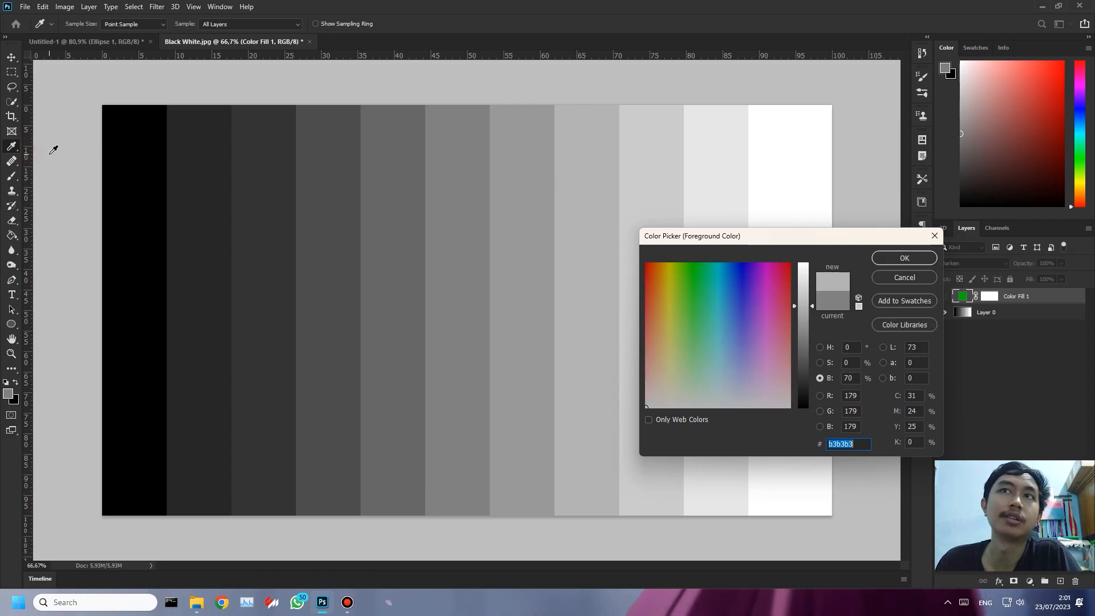
left_click(896, 285)
left_click(887, 279)
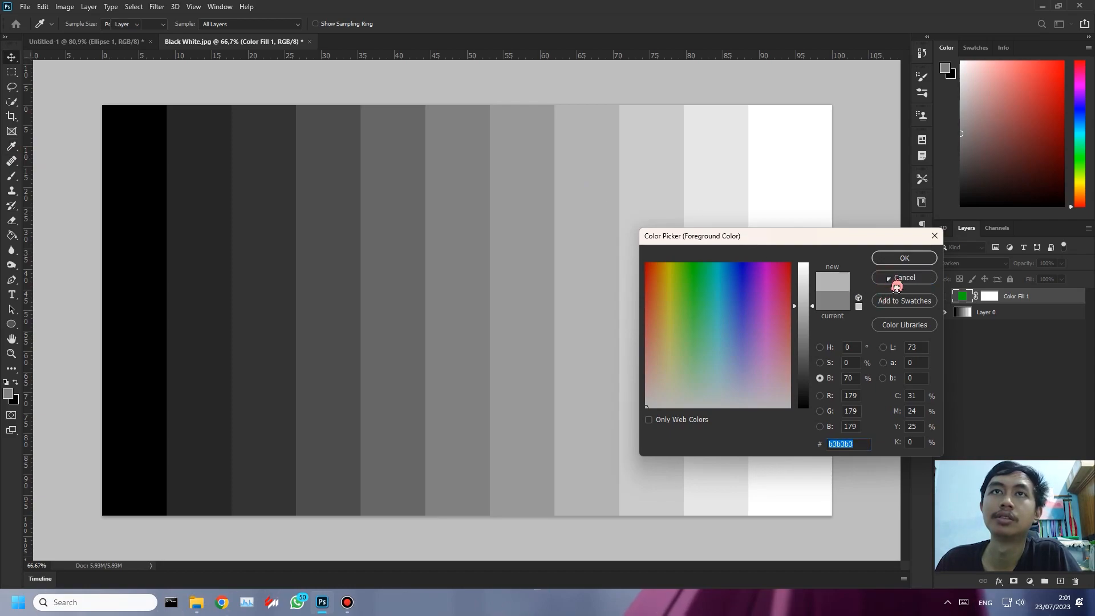
Step: Place a vertical guide between the eighth and ninth strips, and compare both strips in the foreground colour picker without keeping the change
left_click_drag(31, 228, 618, 259)
left_click(8, 393)
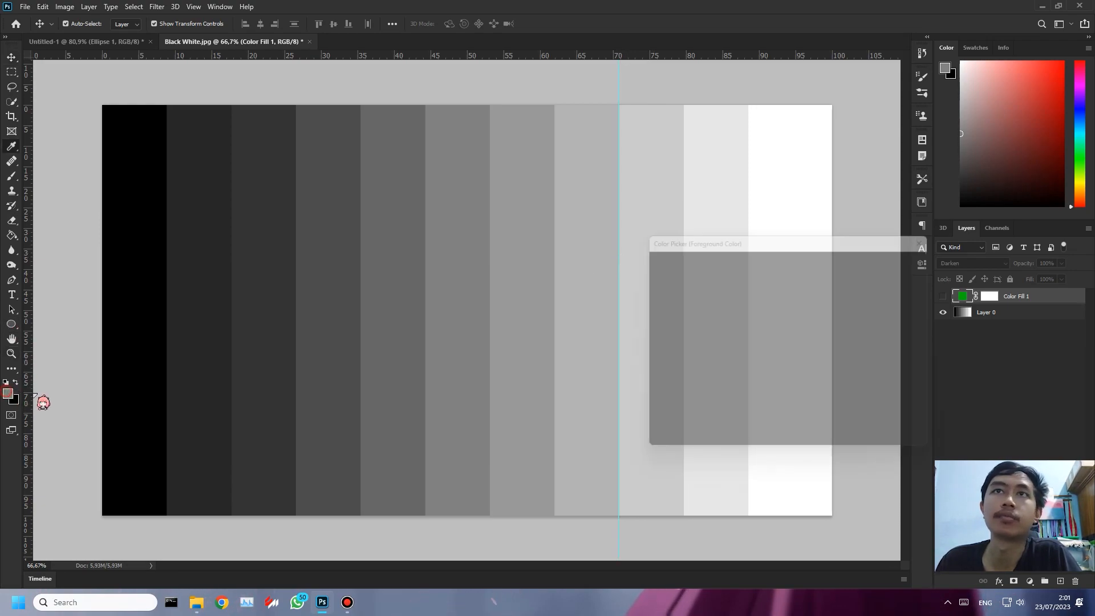
left_click(653, 199)
left_click(654, 195)
left_click(591, 195)
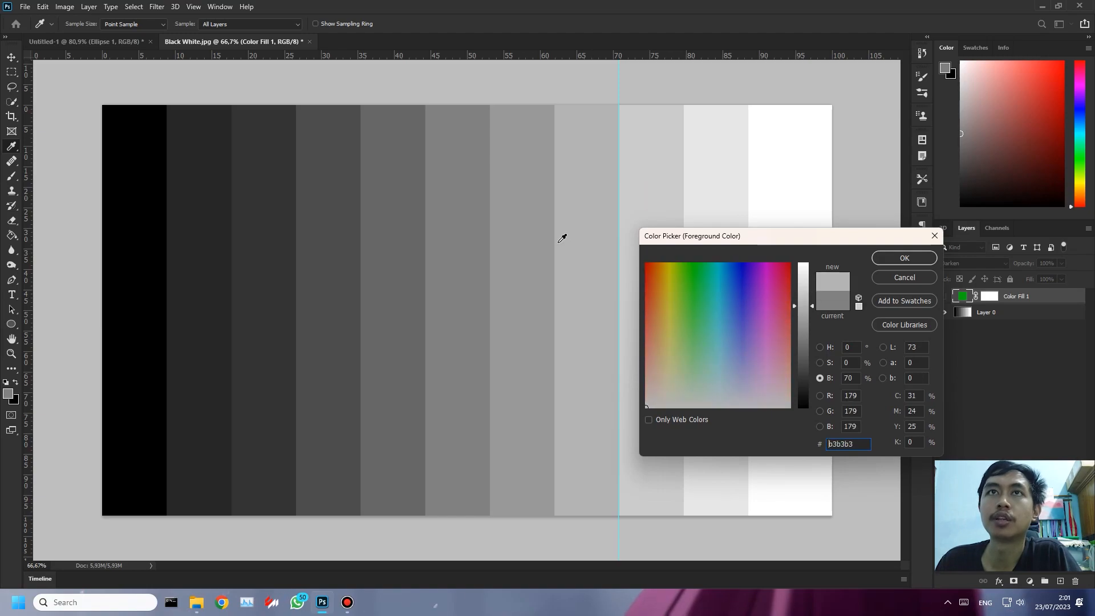
left_click(920, 278)
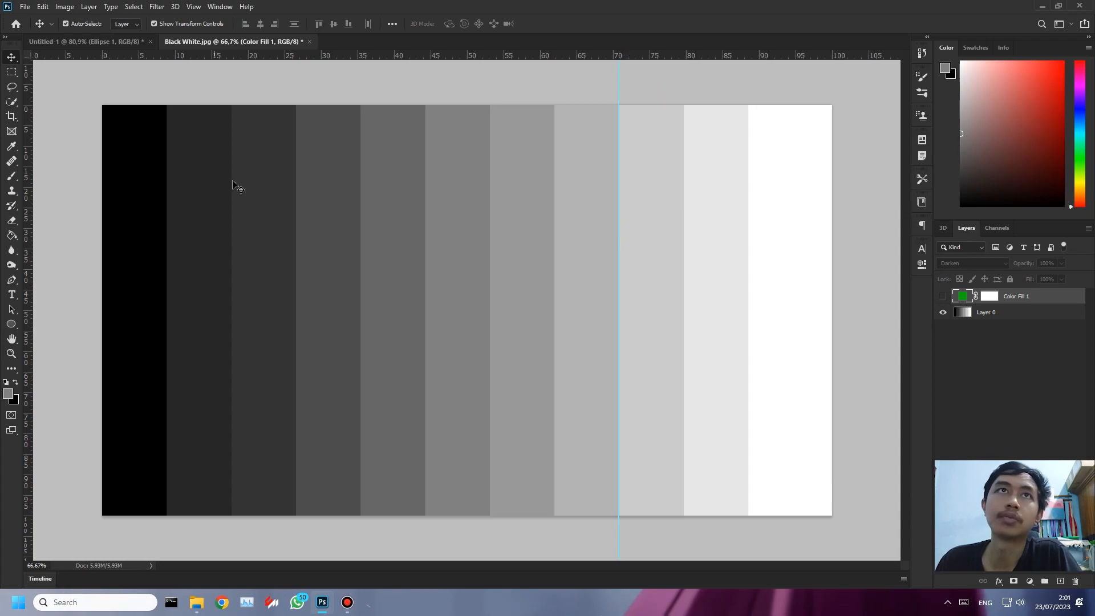
Step: Pull a horizontal guide over the strips and remove it from the canvas
left_click_drag(462, 57, 477, 178)
left_click_drag(475, 220, 534, 28)
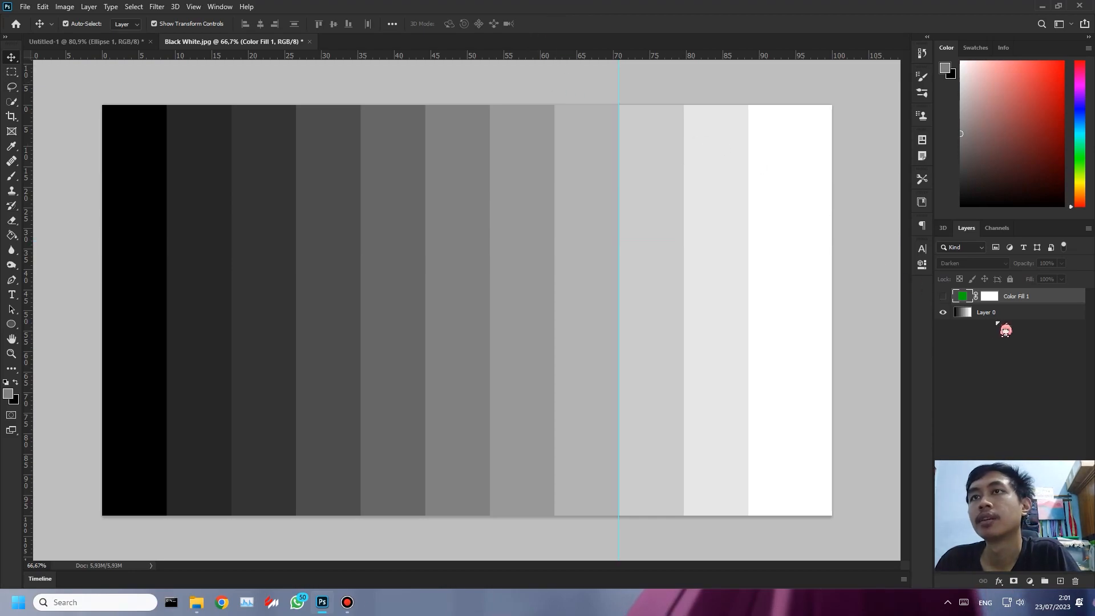
Step: Show the green fill layer again, set its blend mode to Multiply, and briefly toggle the visibility of the greyscale strips layer
left_click(943, 297)
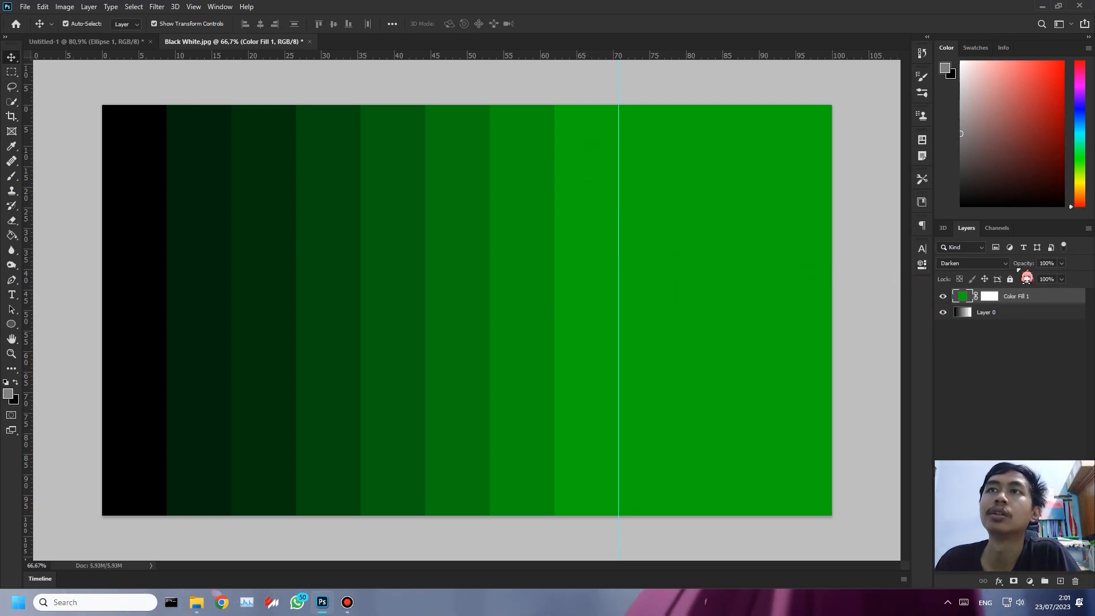
left_click(1004, 263)
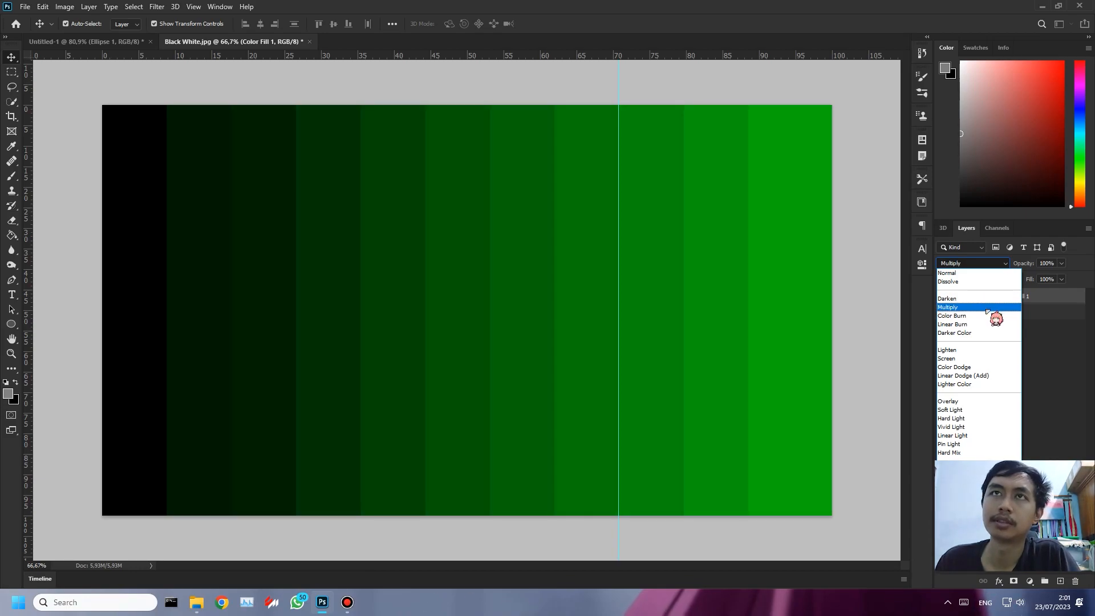
left_click(981, 308)
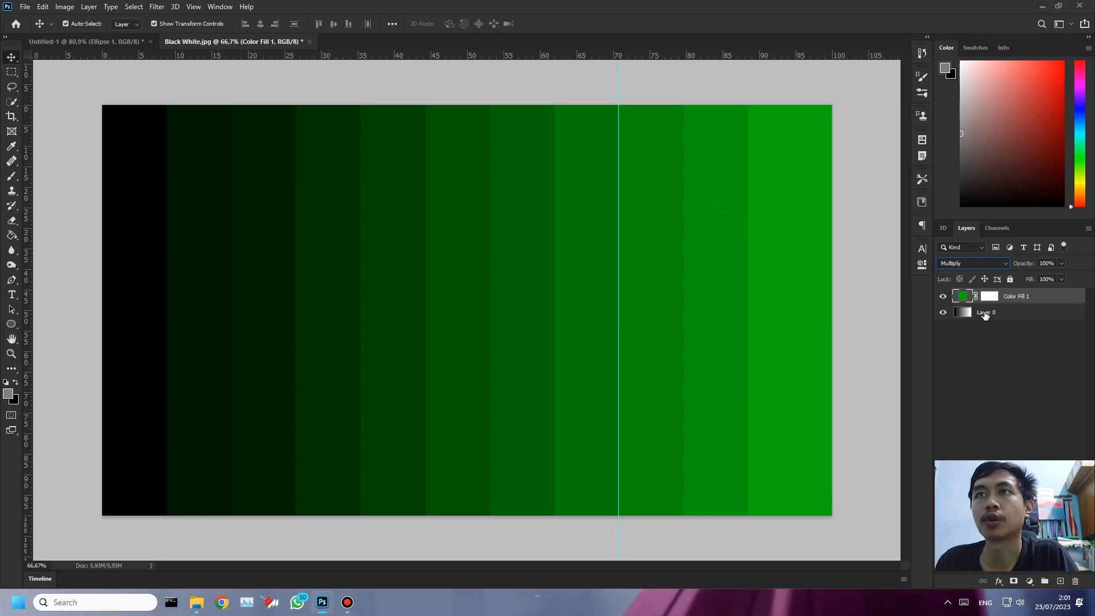
left_click(940, 313)
left_click(941, 313)
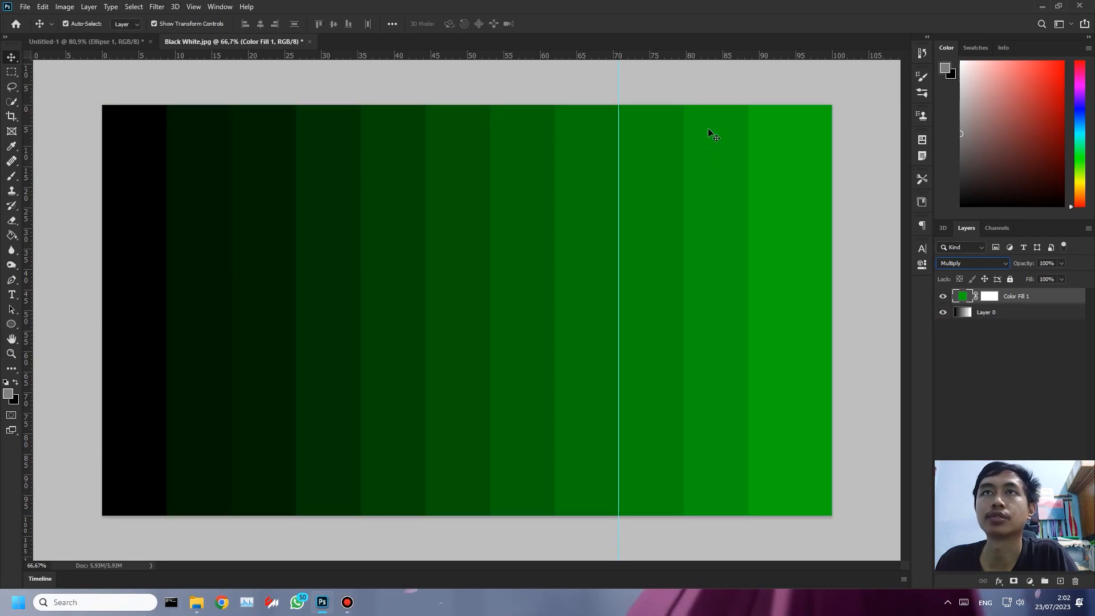
Step: Set the green fill's brightness to 50% and confirm the colour
double_click(962, 296)
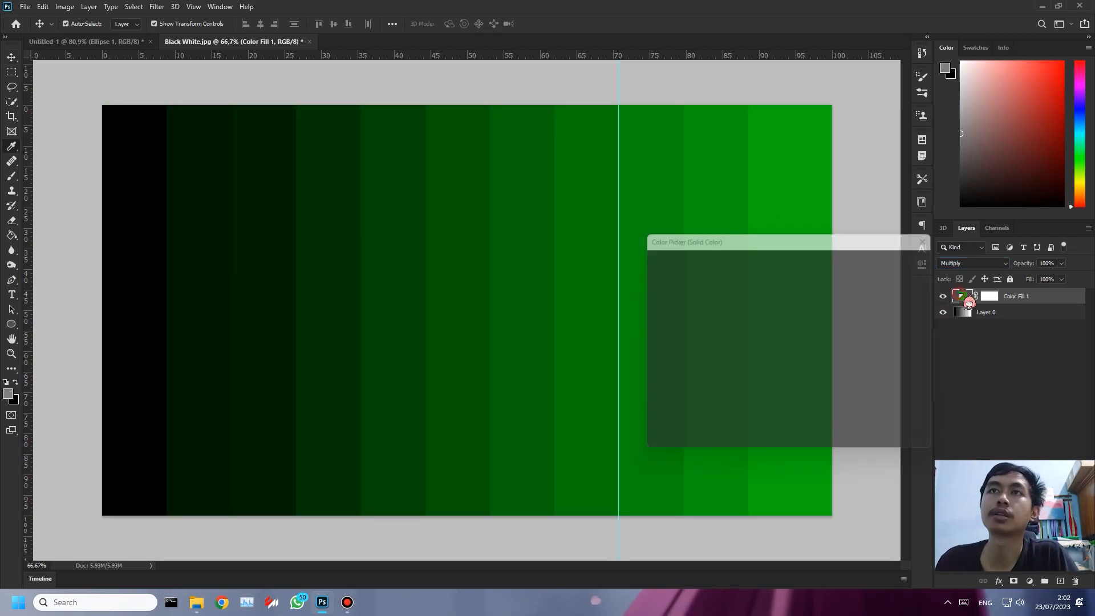
double_click(849, 378)
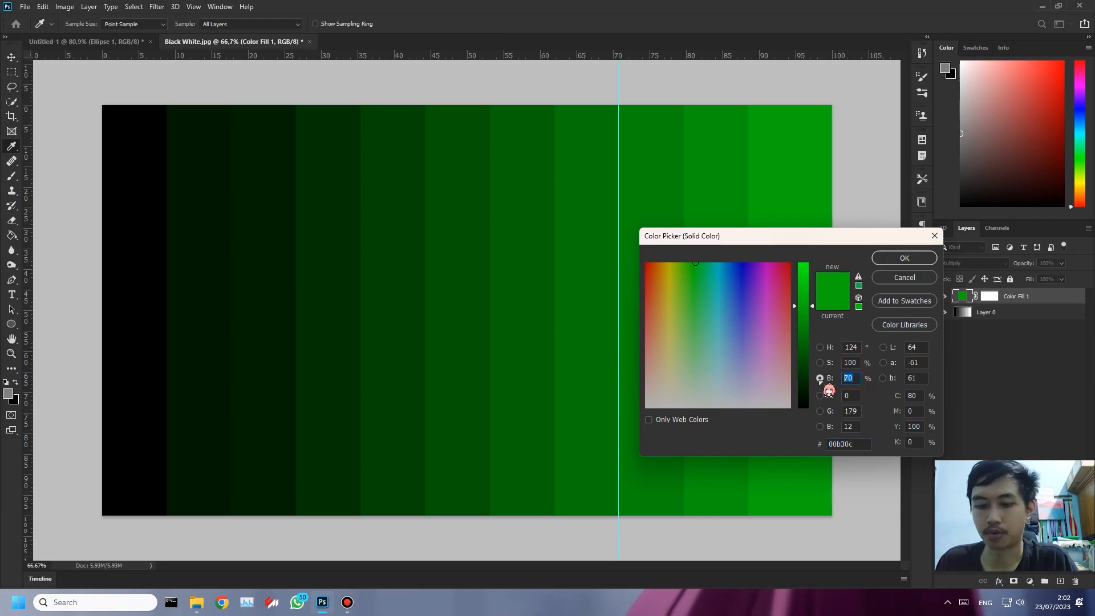
type("50")
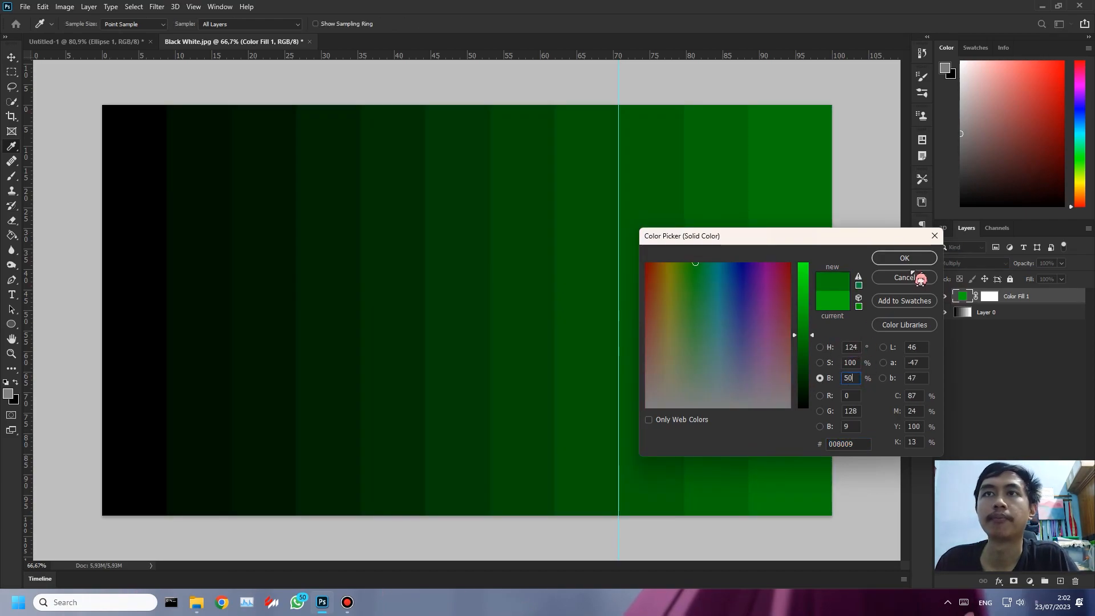
left_click(906, 258)
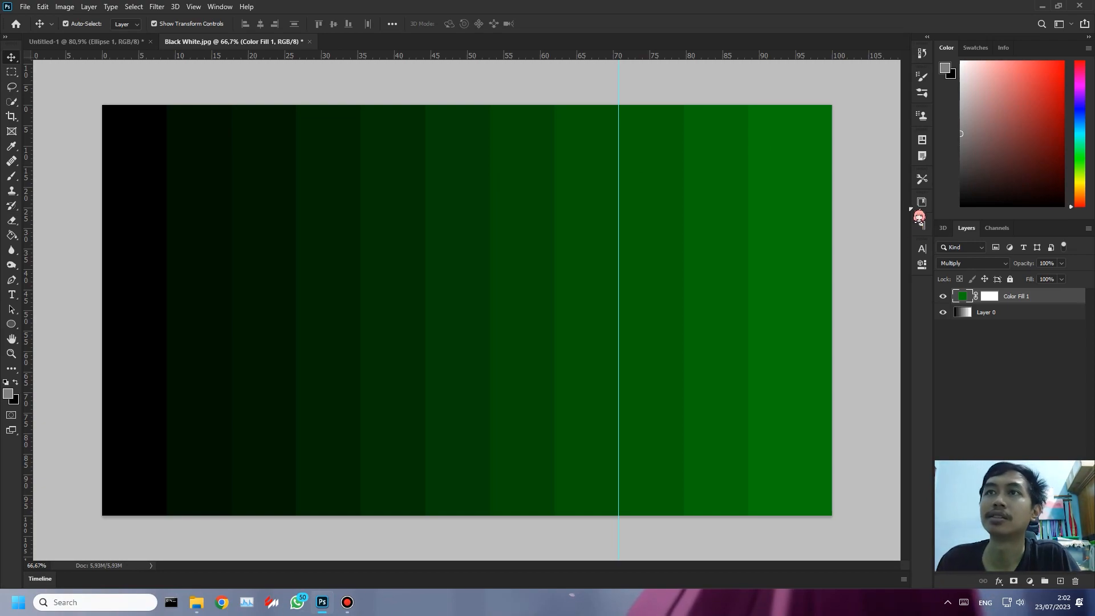
Step: Set the green fill's blend mode to Lighten and check its colour values without changing them
left_click(970, 265)
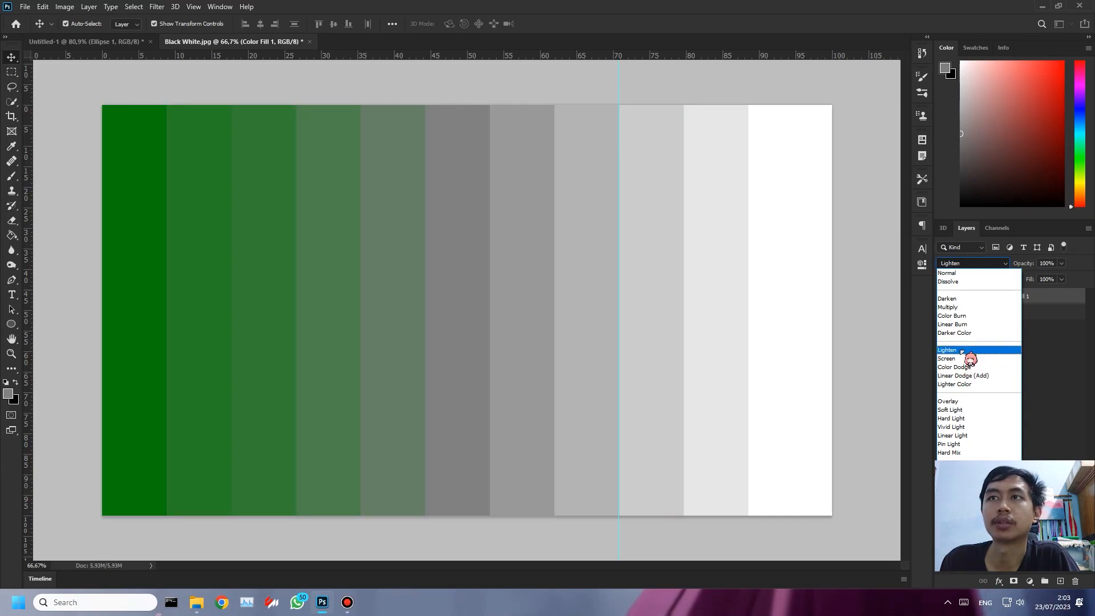
left_click(963, 351)
double_click(962, 297)
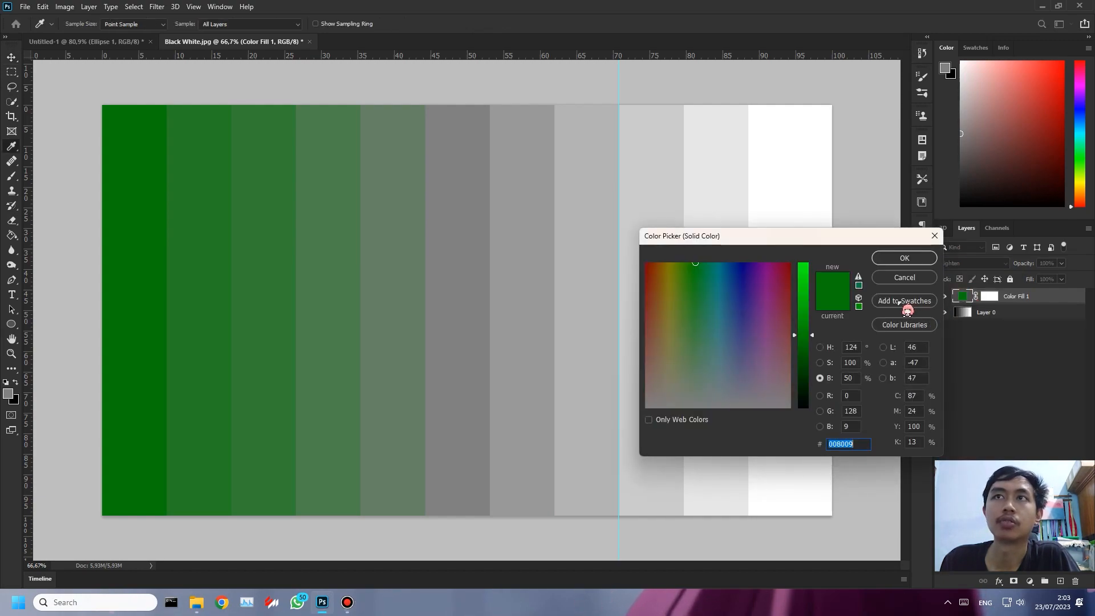
left_click(912, 280)
Step: Set the green fill's blend mode to Darken and remove the vertical guide from the canvas
left_click(960, 268)
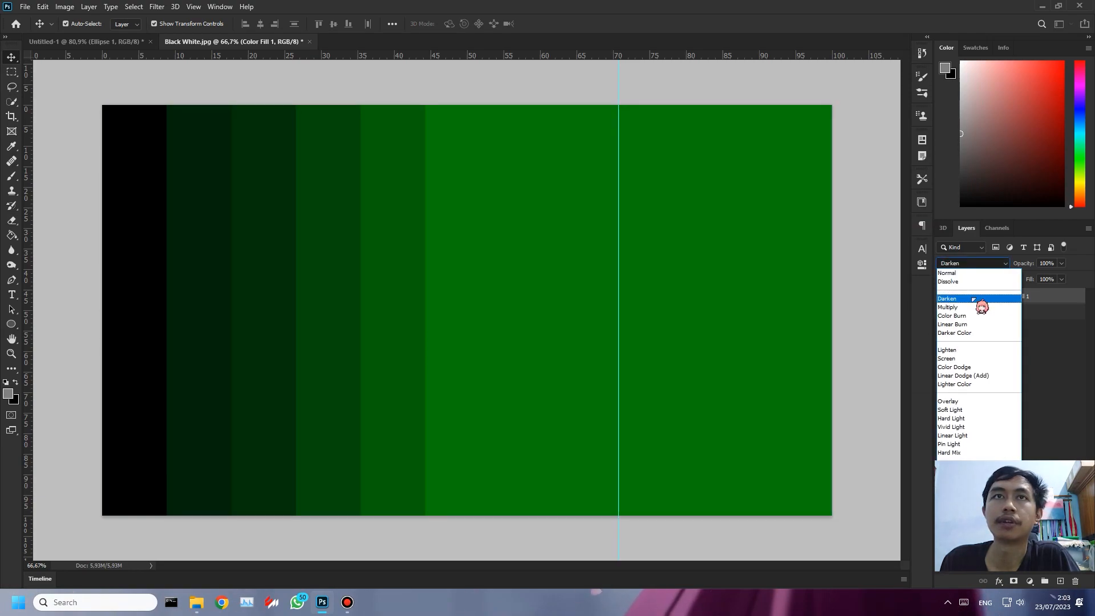
left_click(958, 298)
left_click_drag(619, 85, 13, 204)
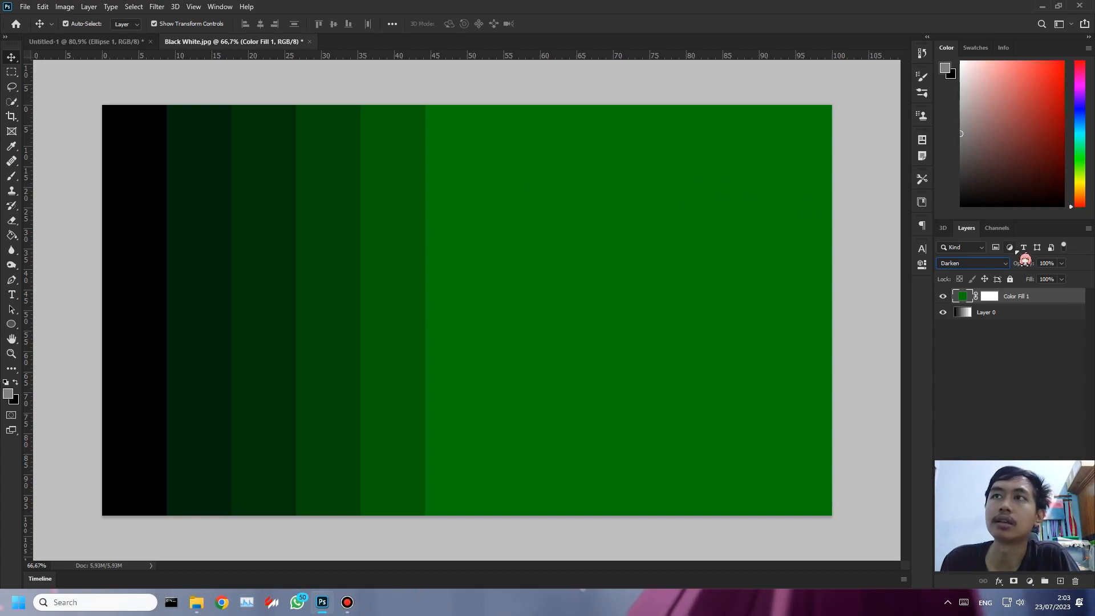
Step: Alternate the green fill's blend mode between Lighten and Darken to compare them, ending on Lighten
left_click(1004, 265)
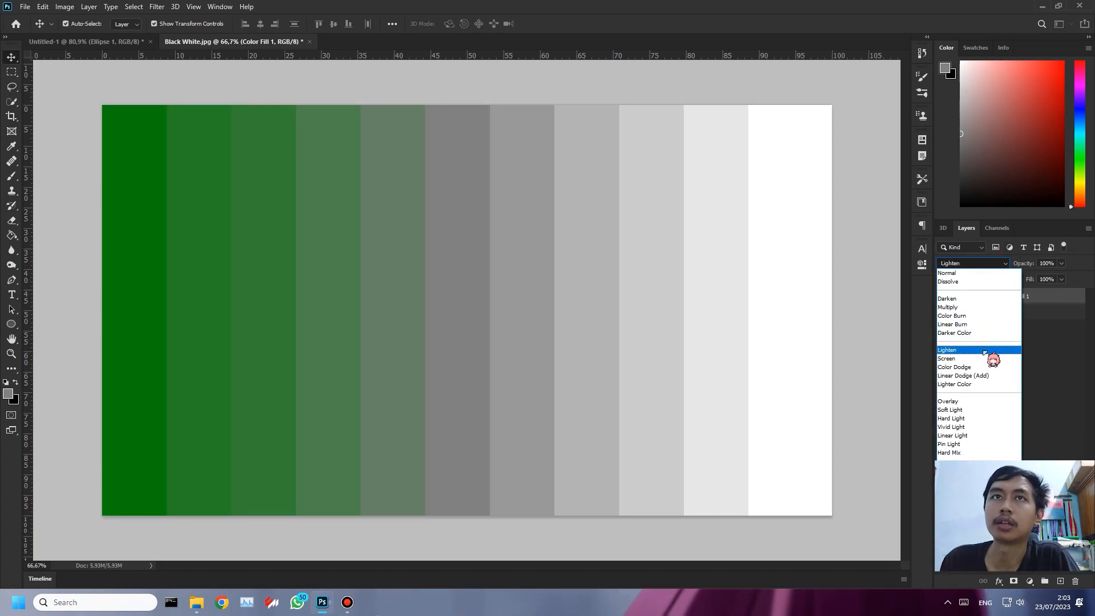
left_click(992, 350)
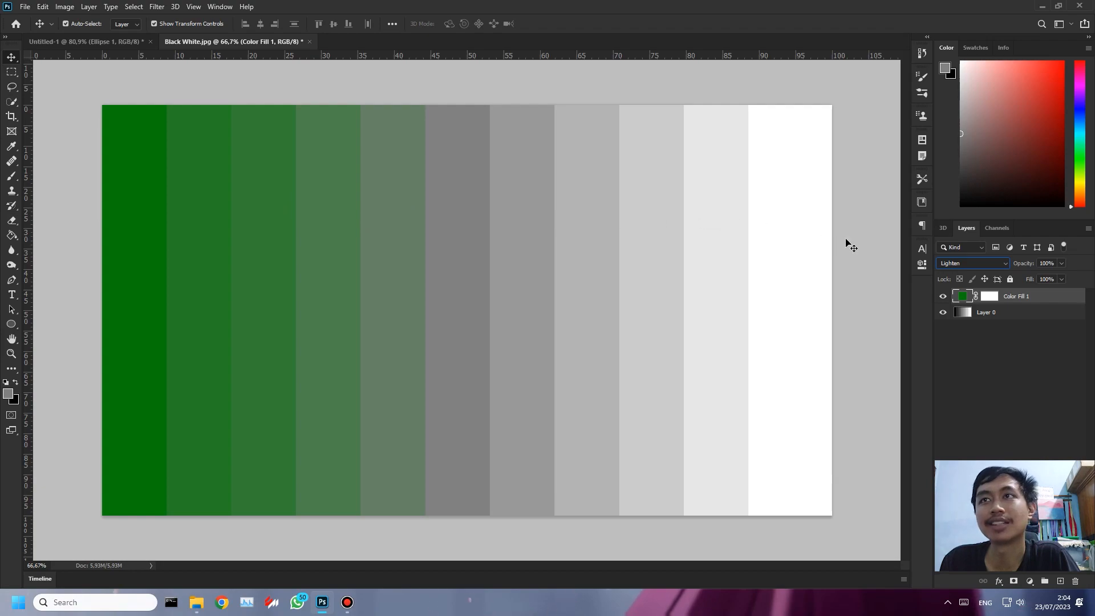
left_click(975, 265)
left_click(978, 316)
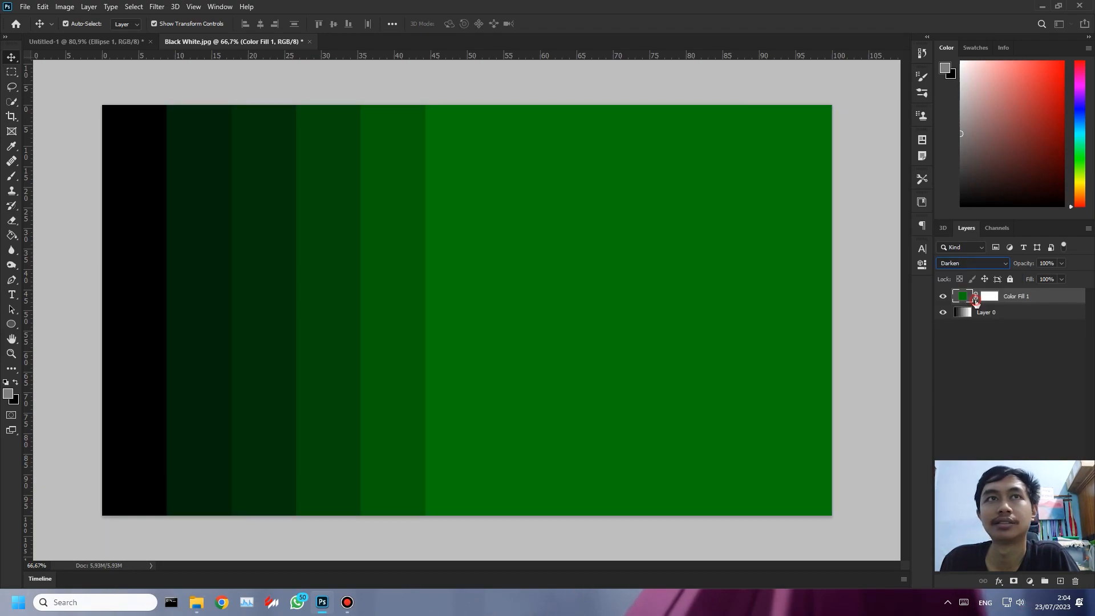
left_click(1003, 266)
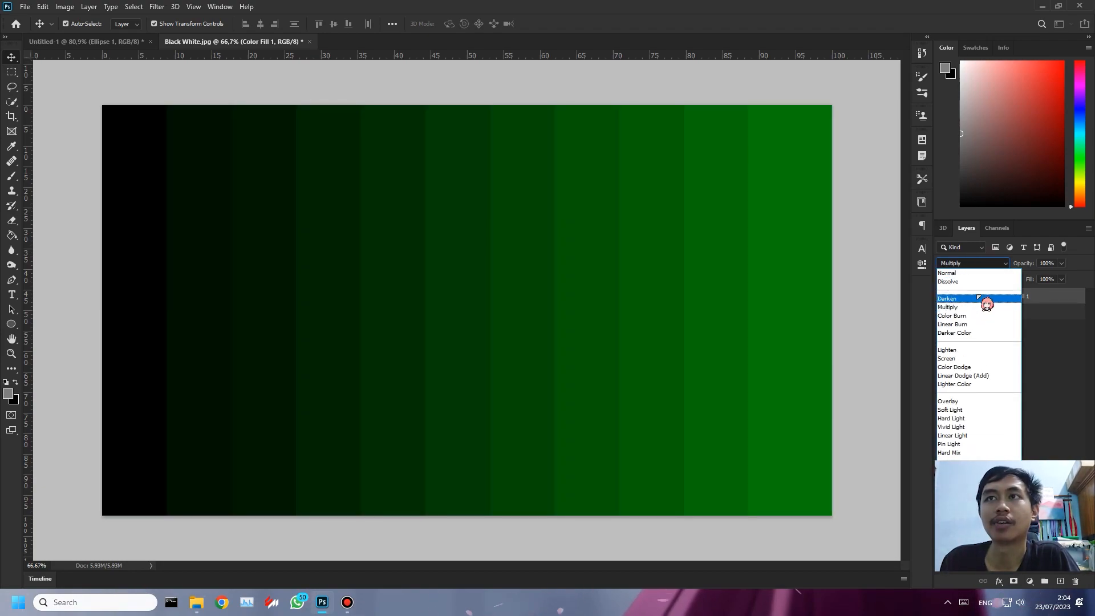
left_click(978, 298)
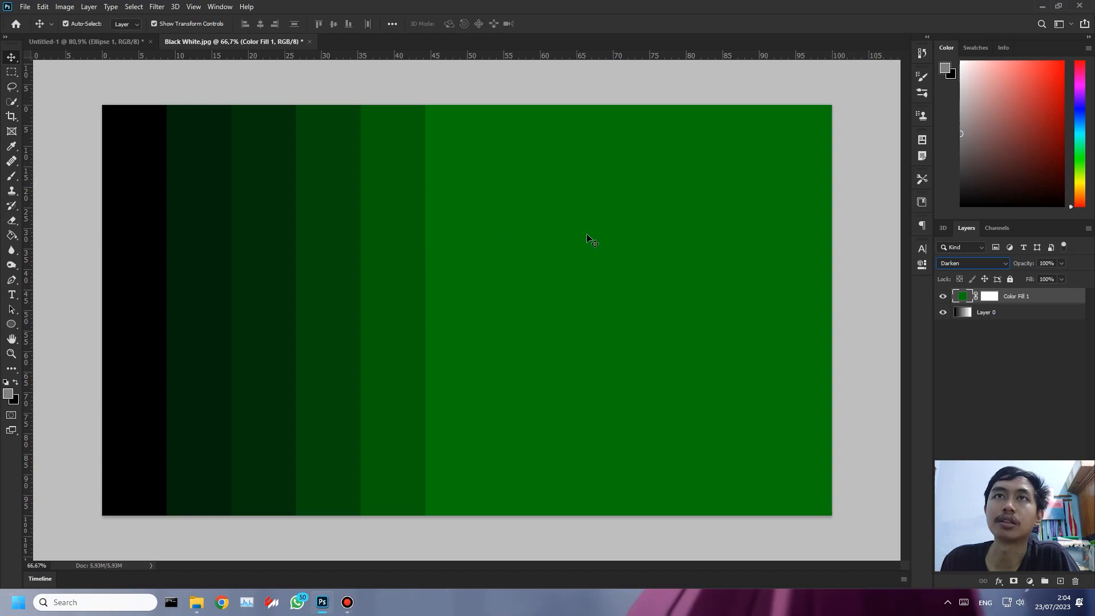
left_click(981, 263)
left_click(964, 351)
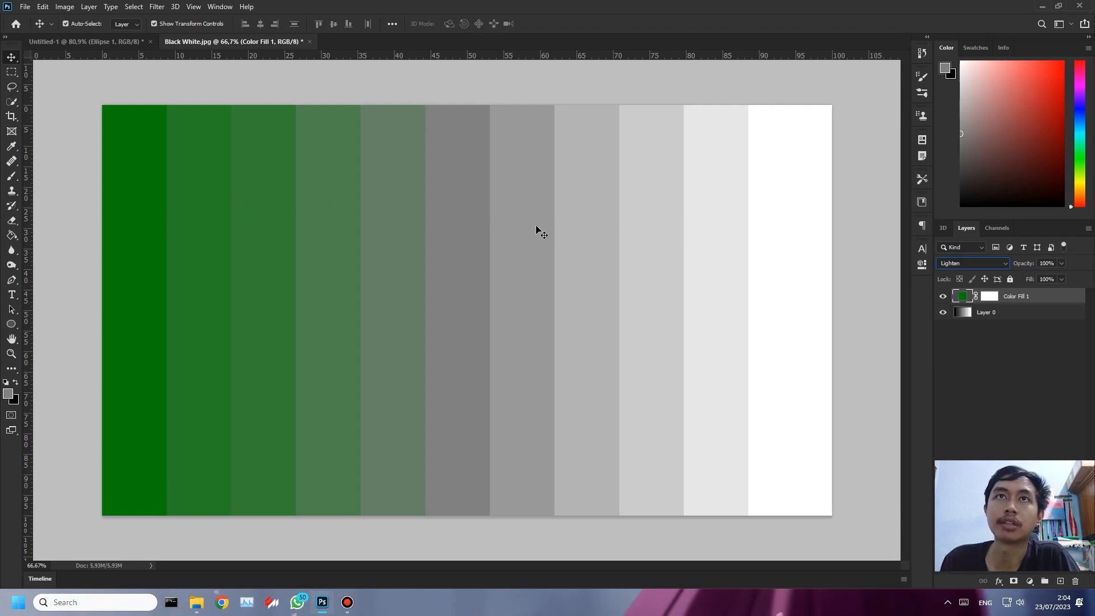
Step: Open the green fill's colour for editing, and try a Lab lightness of 50 and a saturation of 50%
double_click(963, 296)
left_click_drag(830, 242, 845, 197)
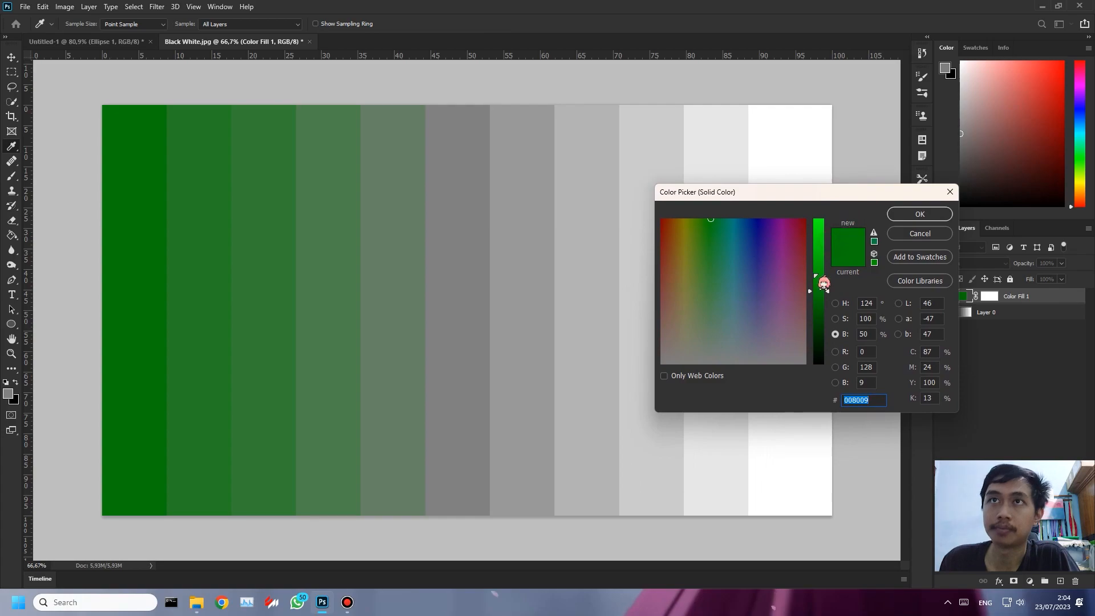
left_click(868, 318)
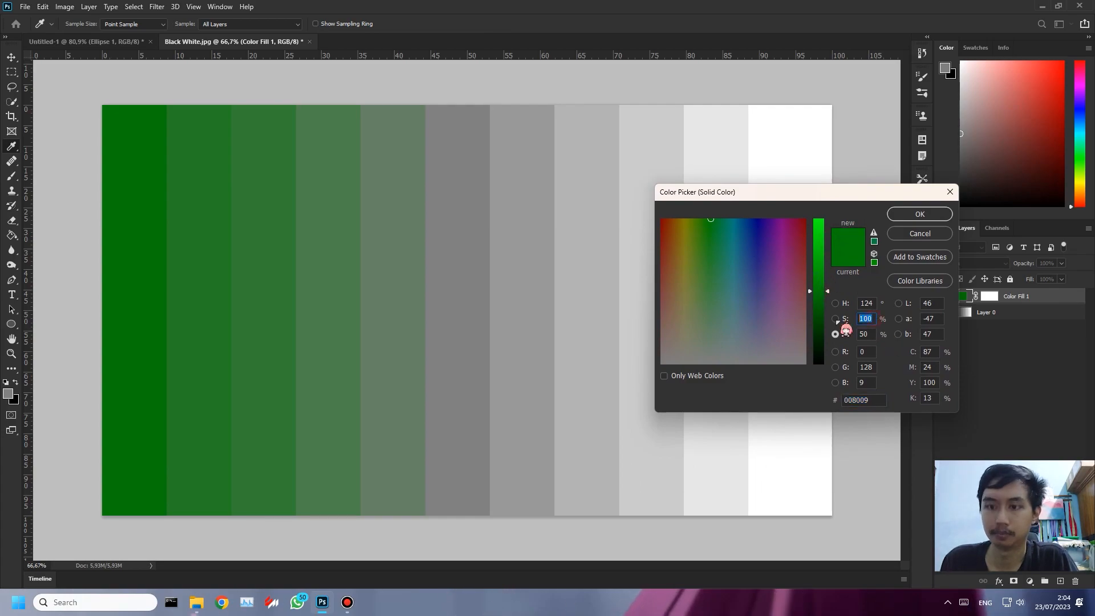
left_click(933, 304)
type("50")
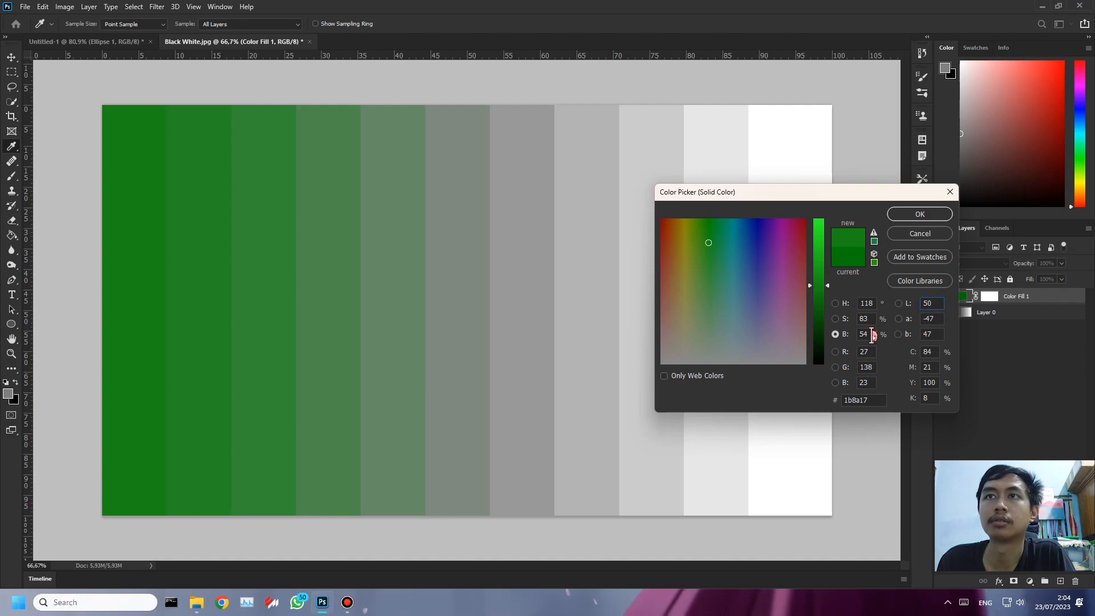
left_click(865, 318)
type("50")
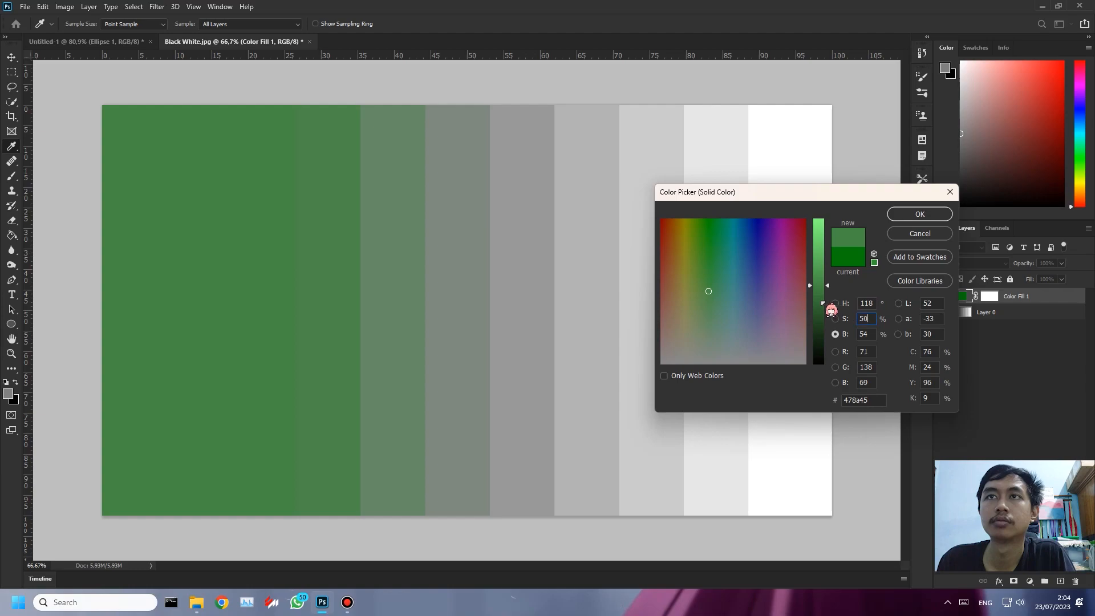
Step: Raise the green fill's brightness to 100% and its saturation to 100%
left_click_drag(827, 285, 828, 249)
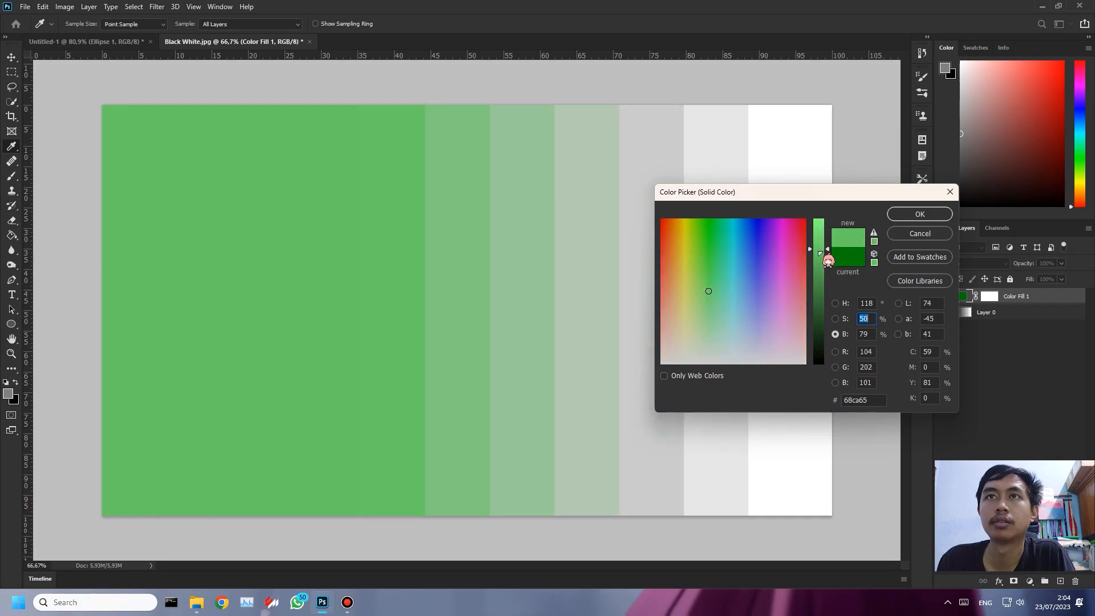
type("96")
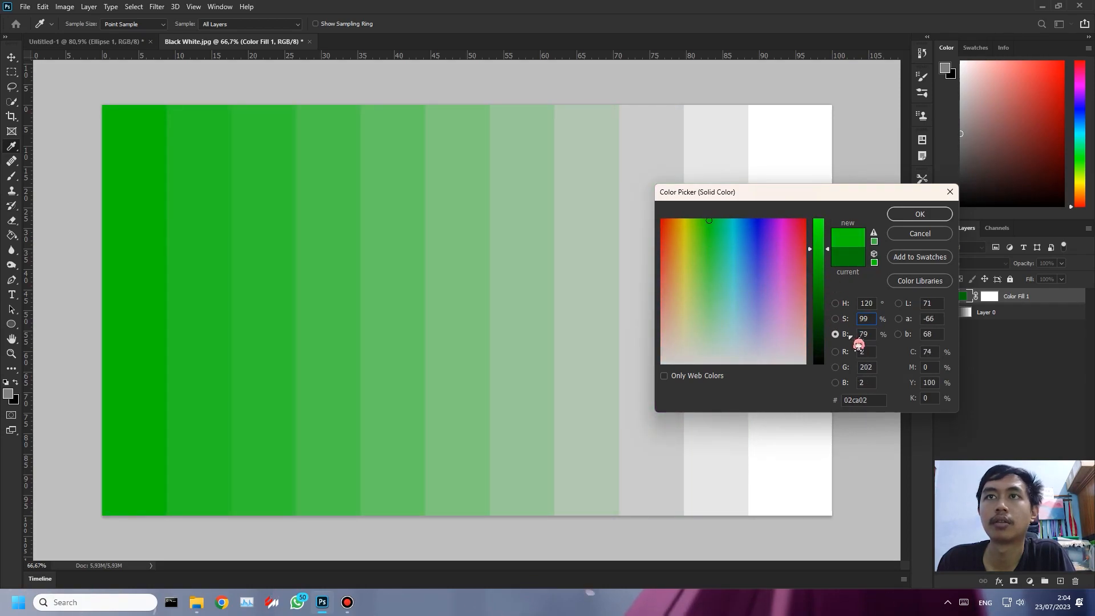
left_click(818, 260)
left_click_drag(825, 304, 833, 224)
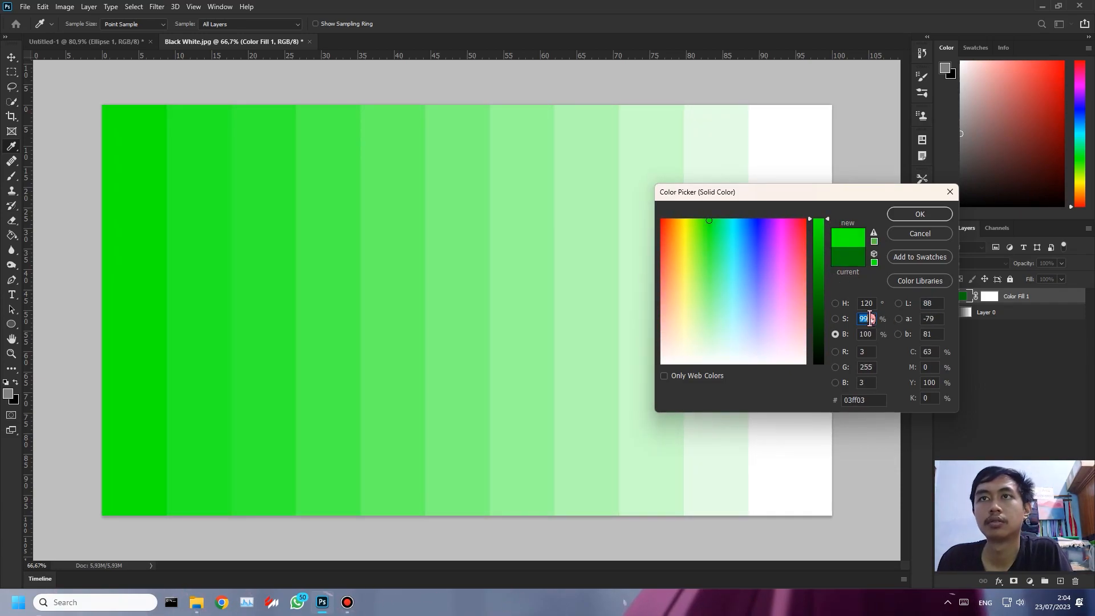
type("100")
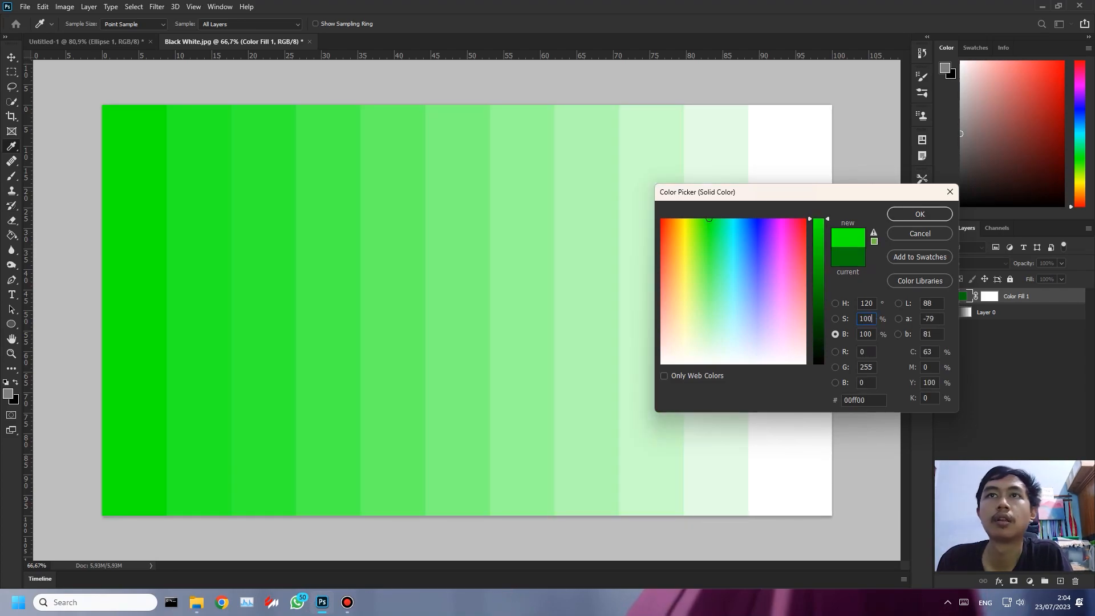
Step: Lower the green fill's saturation to 50%, base the colour field on saturation, and confirm the colour
double_click(872, 318)
type("50")
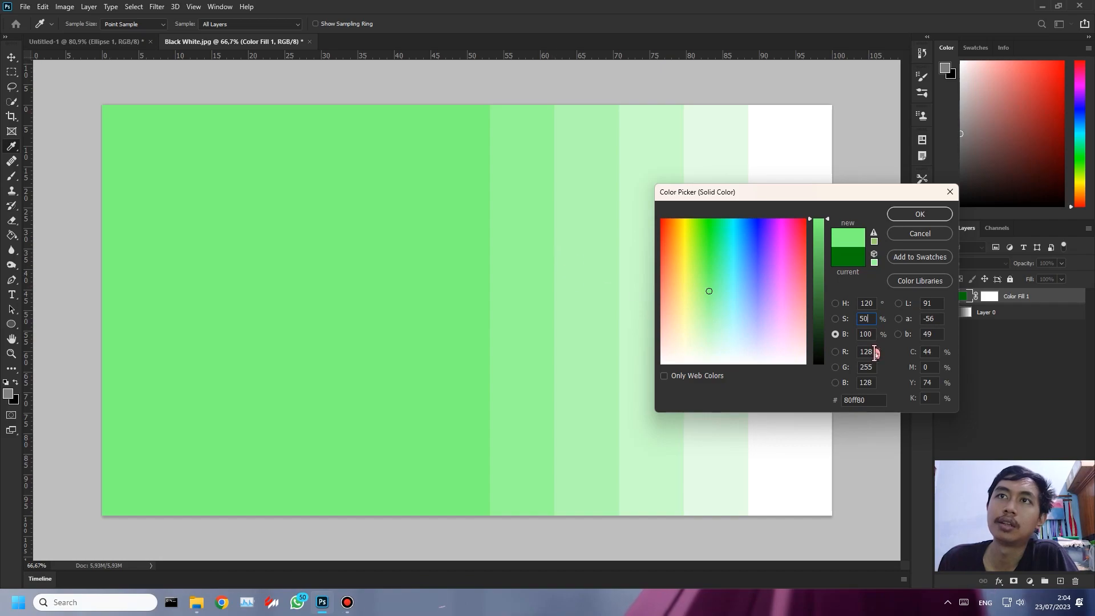
left_click(836, 319)
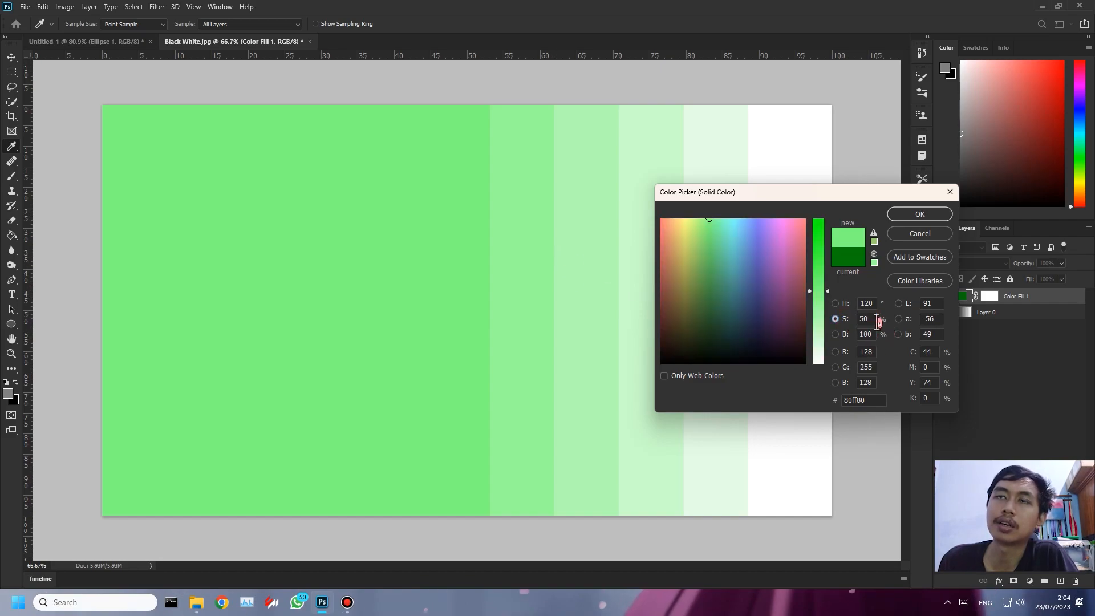
left_click(938, 215)
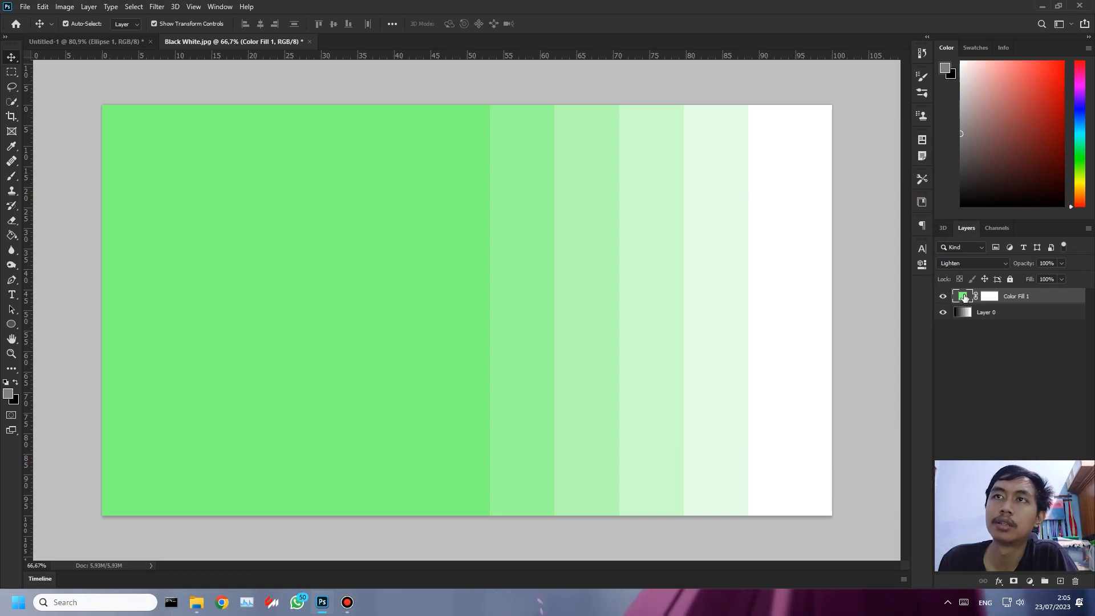
Step: Duplicate the light green Color Fill 1 layer
right_click(1039, 298)
left_click(1047, 304)
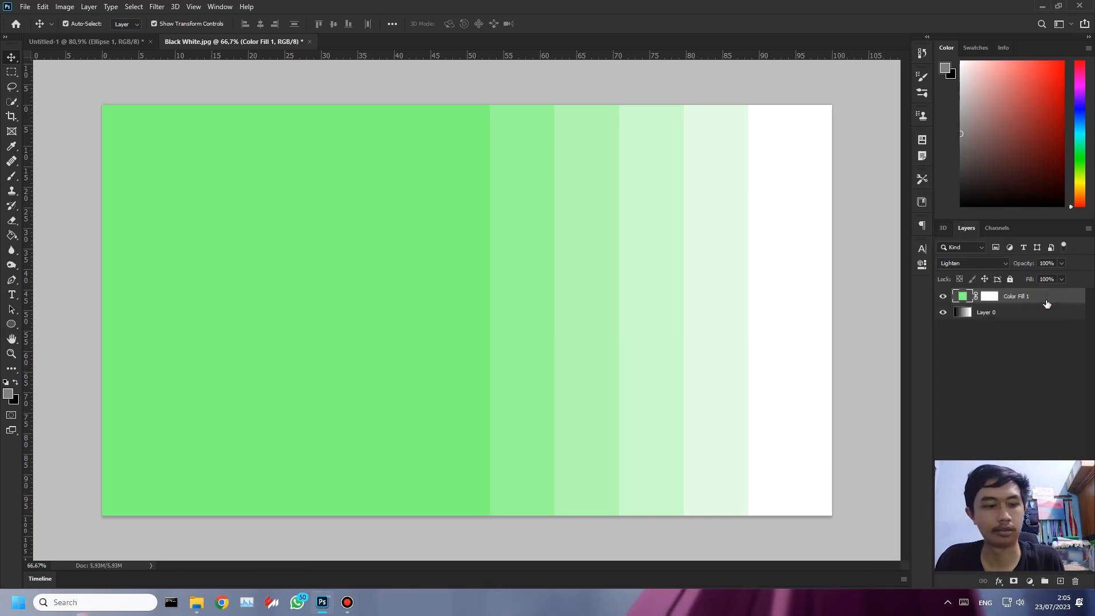
key("ctrl+j")
Step: Set the duplicated fill's colour to 100% saturation and 50% brightness, and hide the original Color Fill 1 layer
double_click(963, 296)
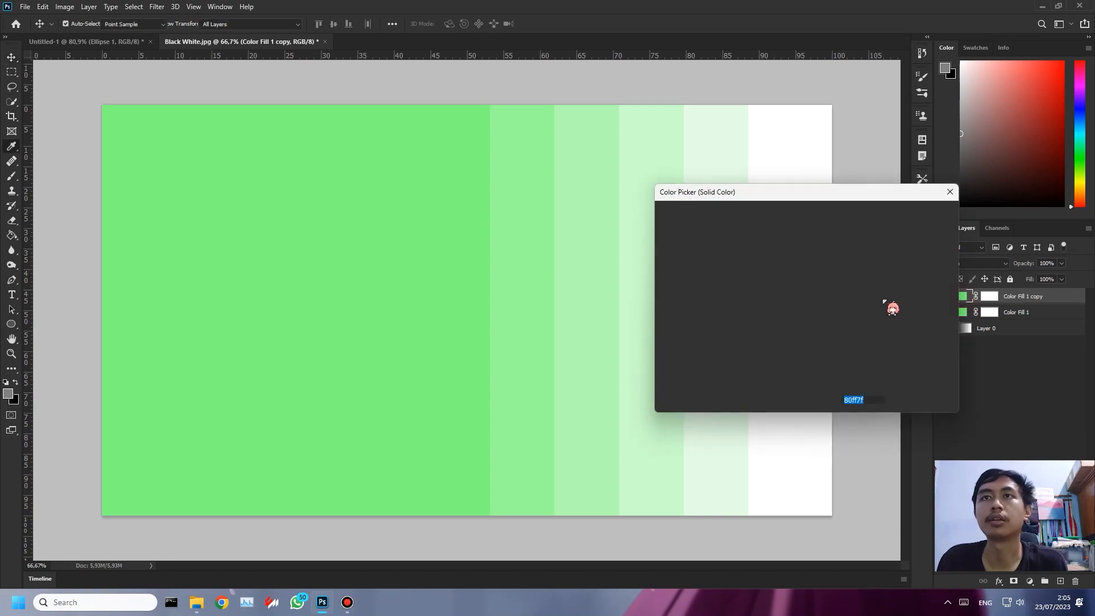
double_click(865, 319)
type("100")
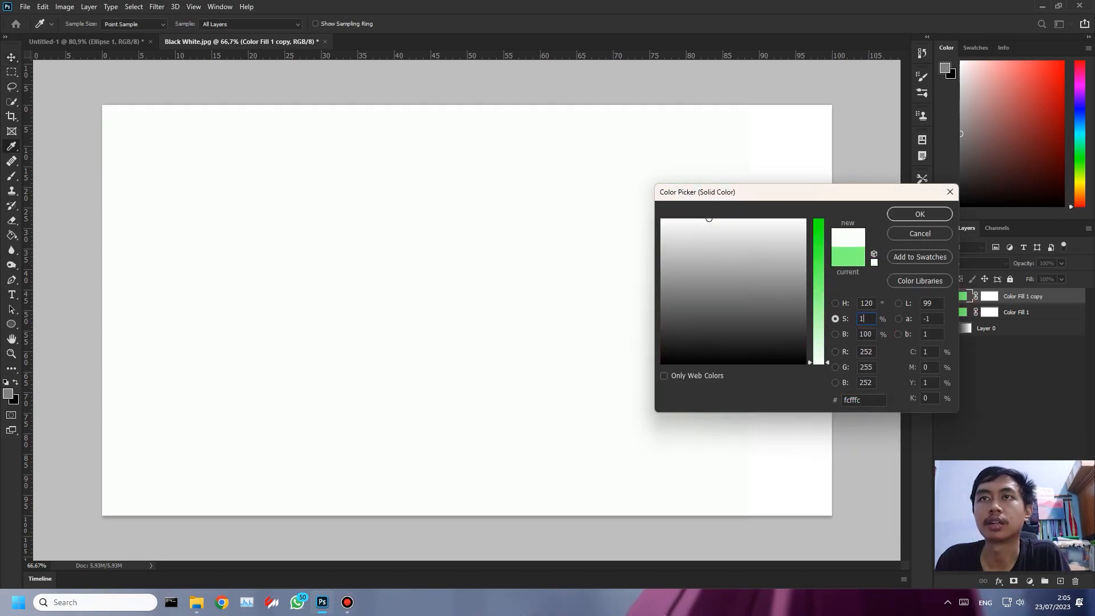
double_click(865, 334)
type("500")
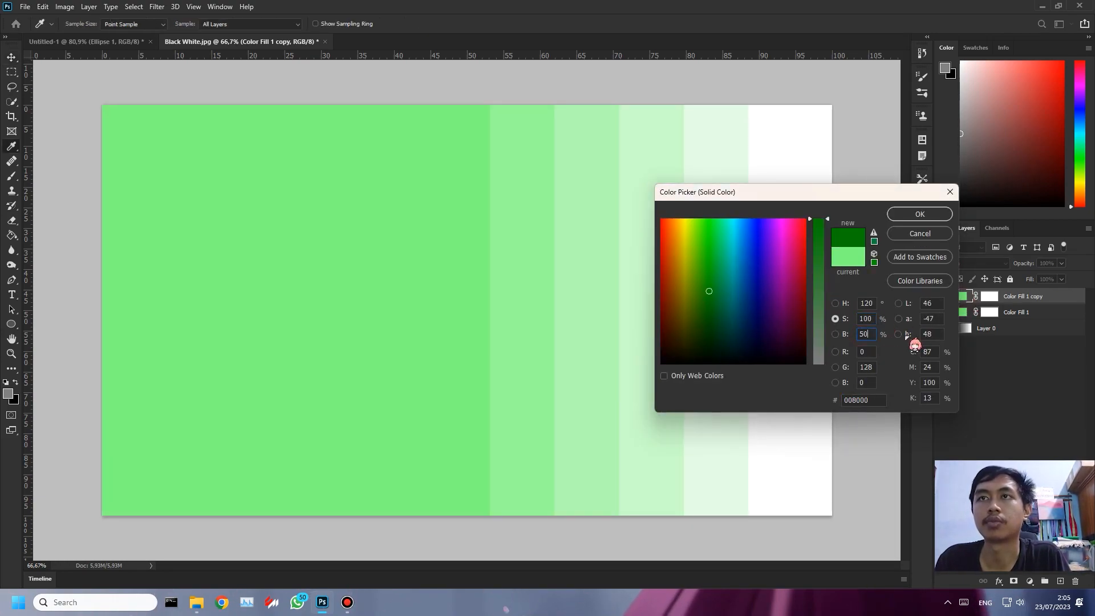
left_click(919, 215)
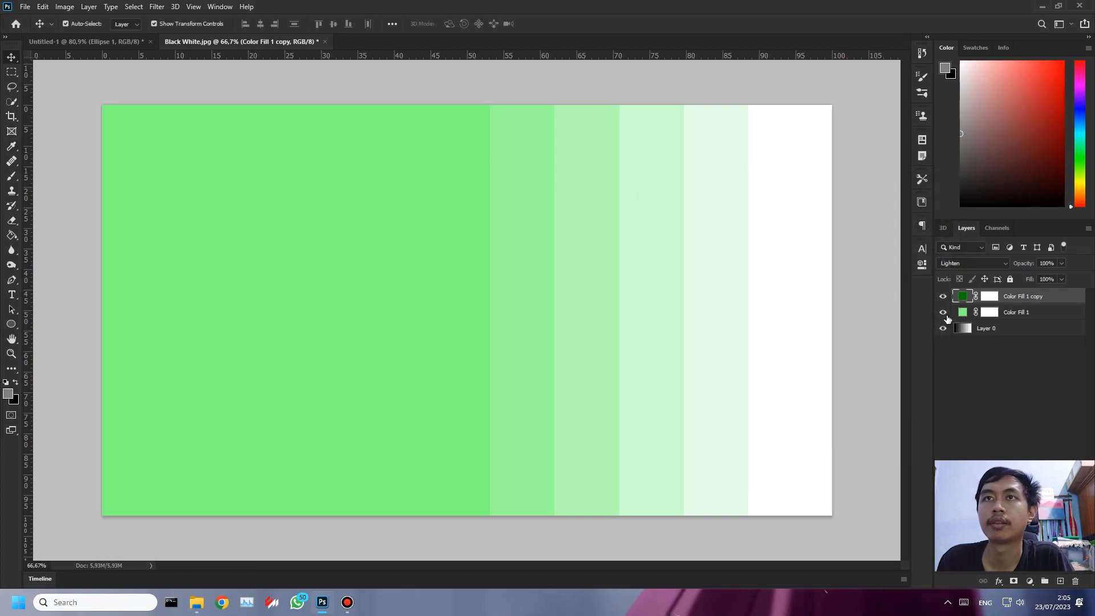
left_click(942, 315)
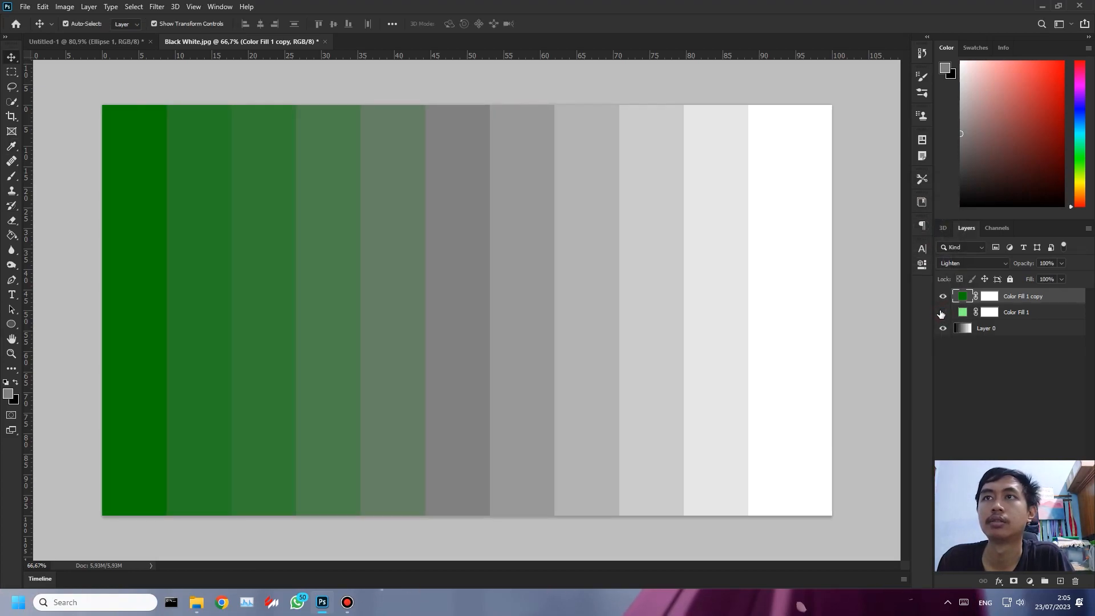
Step: Try Darken on the dark green Color Fill 1 copy layer and return its blend mode to Lighten
left_click(992, 264)
left_click(974, 298)
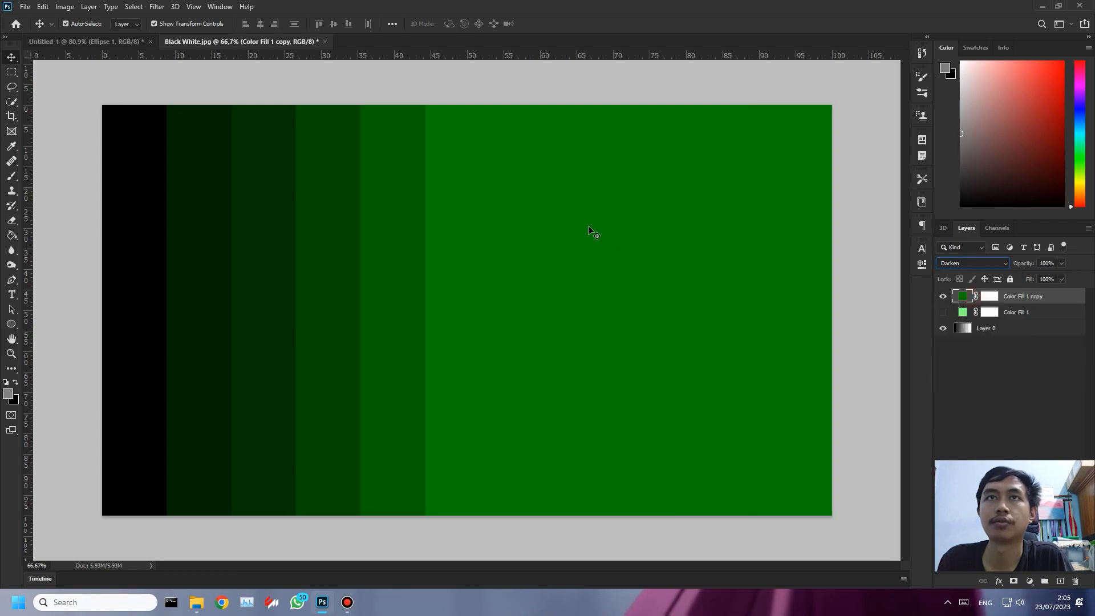
left_click(963, 262)
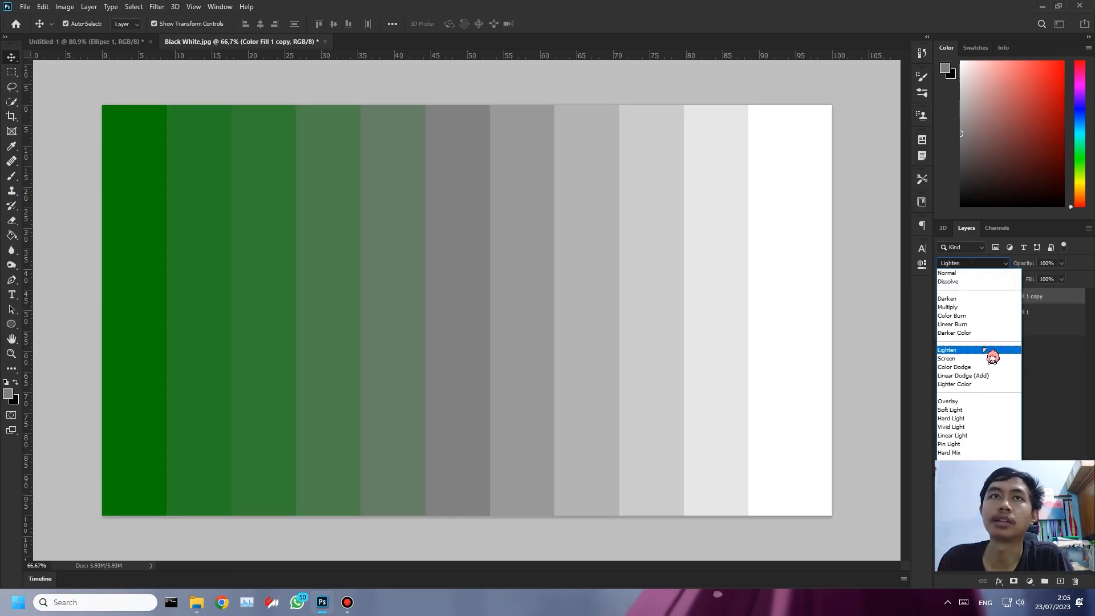
left_click(987, 357)
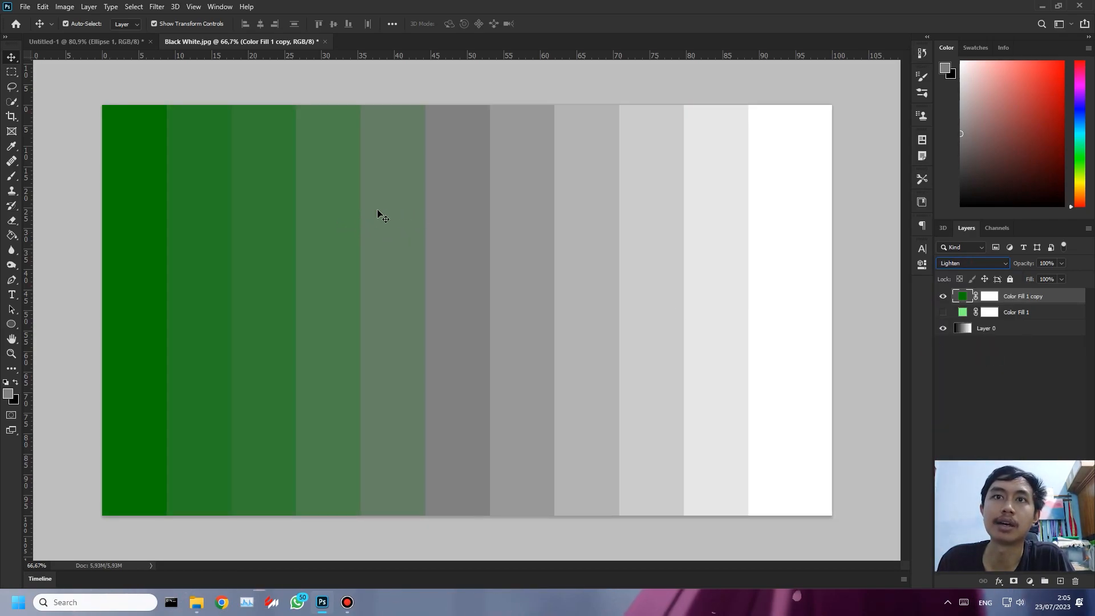
Step: Show the light green Color Fill 1 layer, hide the dark green copy, and select Color Fill 1
left_click(944, 313)
left_click(943, 296)
left_click(1028, 313)
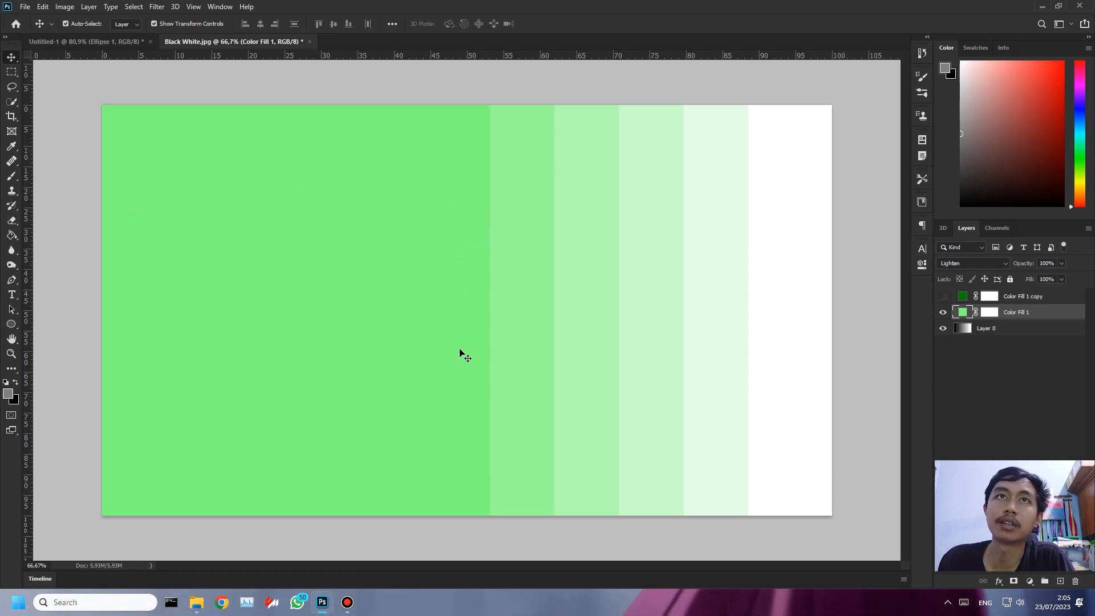
Step: Try the light green fill's saturation at 60% and 40%, set it back to 50%, and confirm the colour
double_click(966, 314)
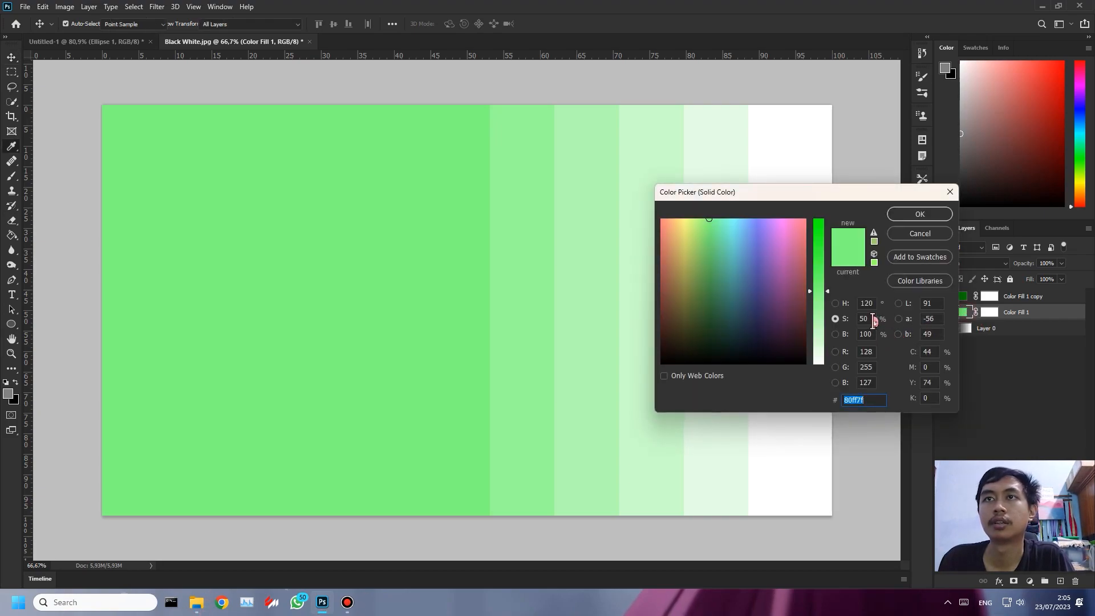
type("60")
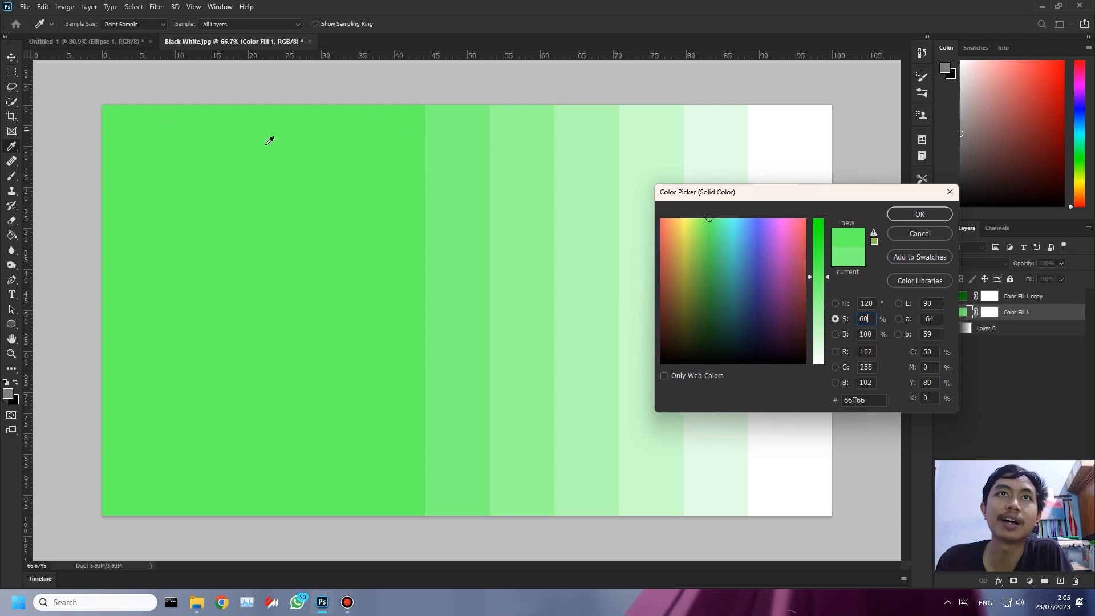
left_click(845, 319)
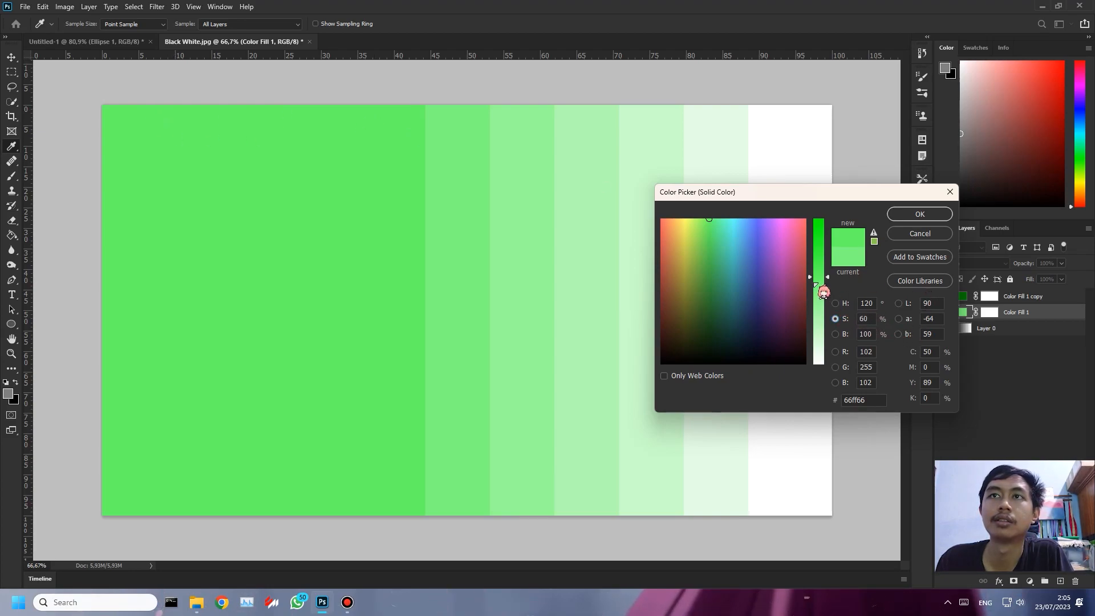
left_click_drag(825, 285, 830, 314)
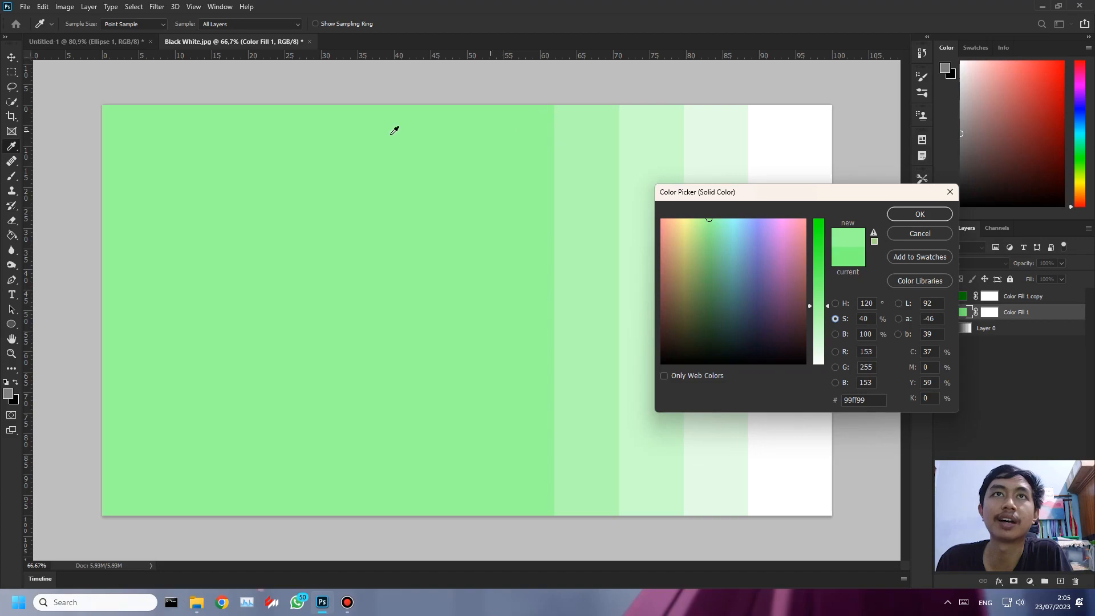
left_click_drag(828, 313, 831, 303)
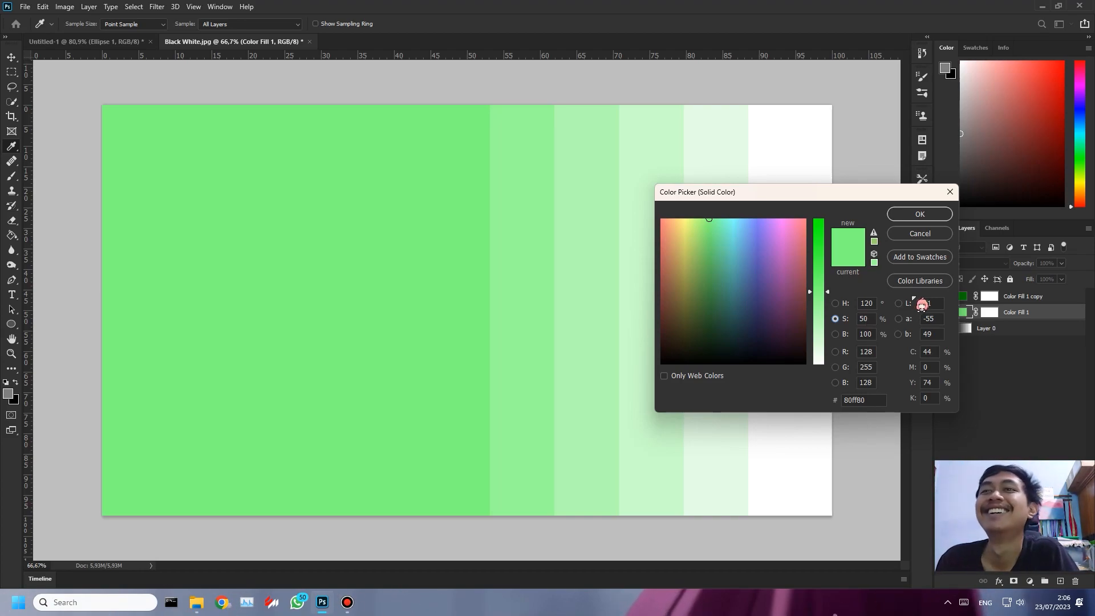
left_click(927, 214)
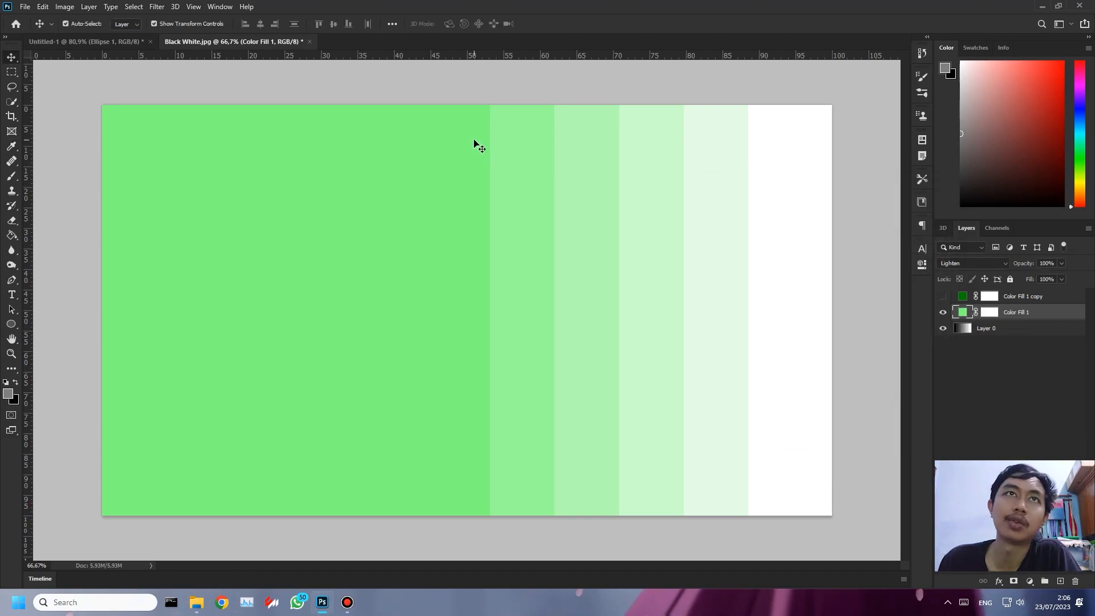
Step: Set the light green Color Fill 1 layer's blend mode to Darken, and swap visibility to the dark green copy
left_click(972, 263)
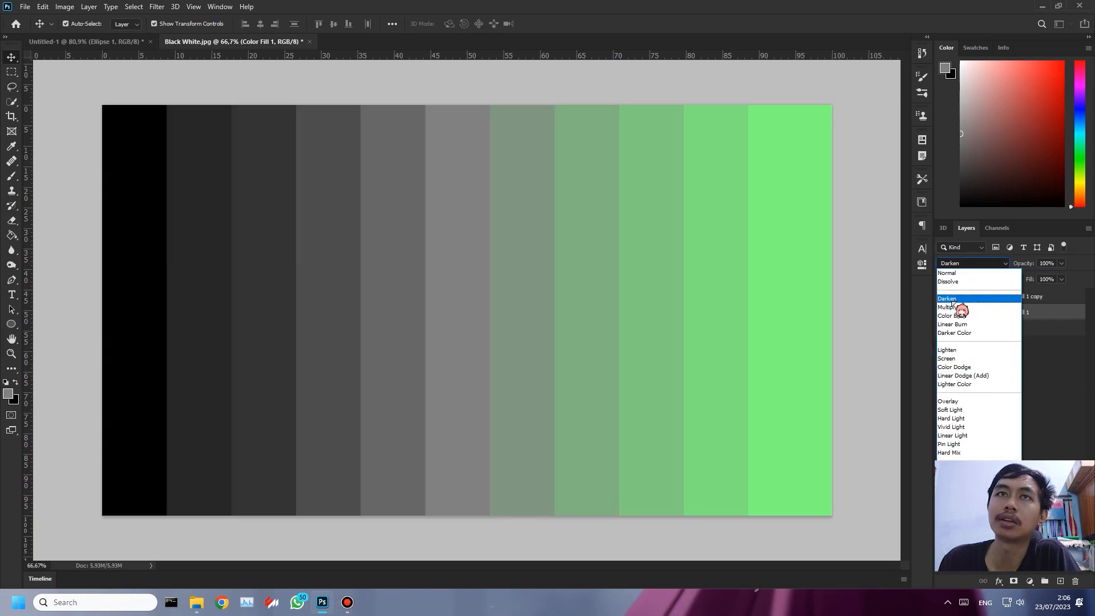
left_click(955, 302)
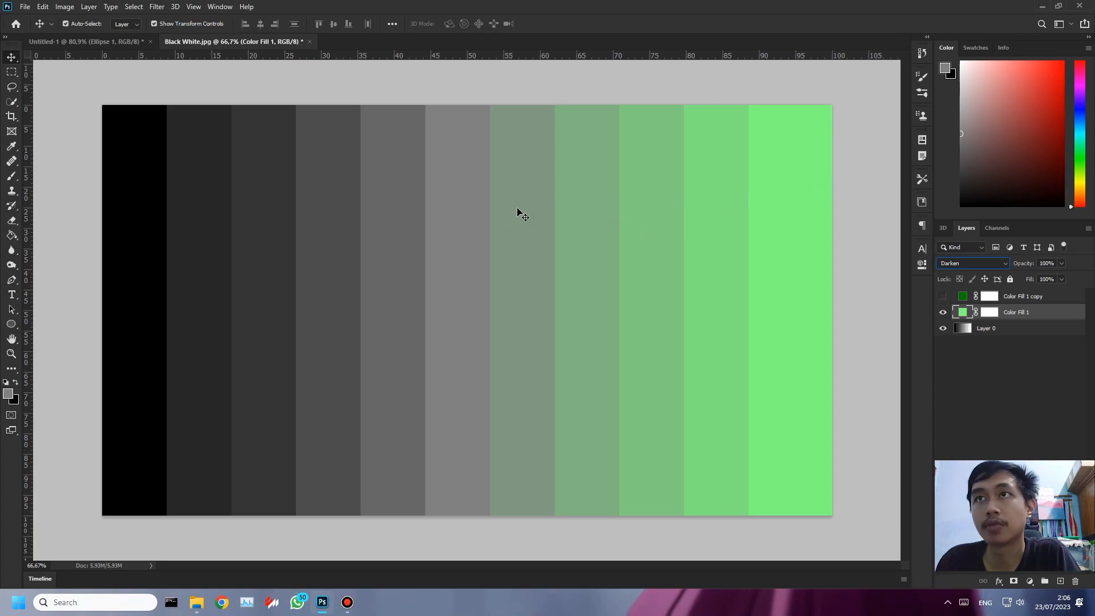
left_click(943, 312)
left_click(942, 296)
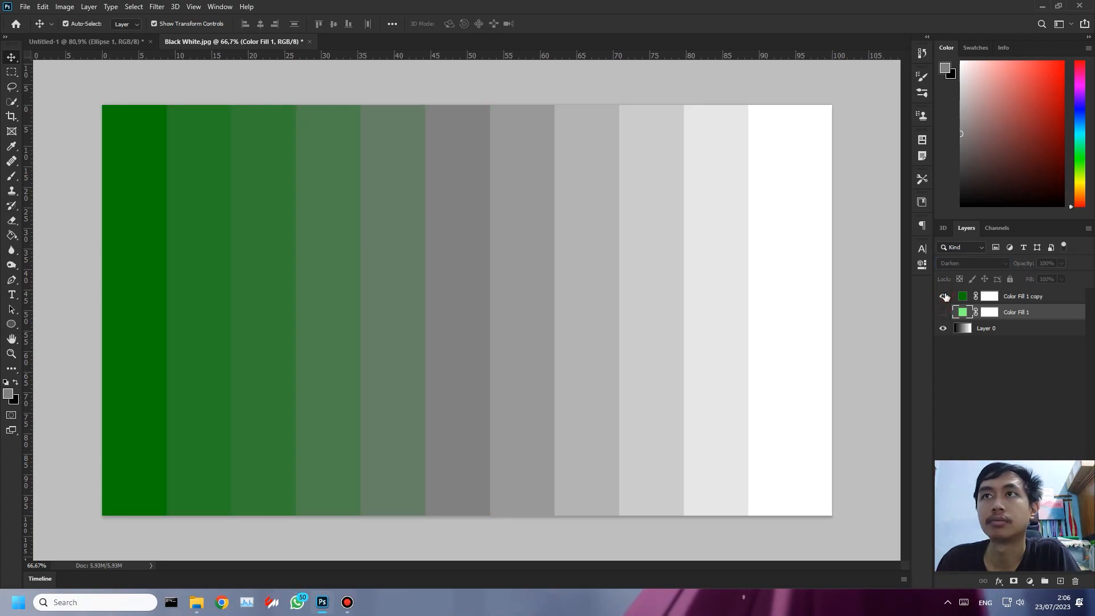
Step: Set the Color Fill 1 copy layer's blend mode to Darken and check its fill colour values without changing them
left_click(1026, 296)
left_click(995, 264)
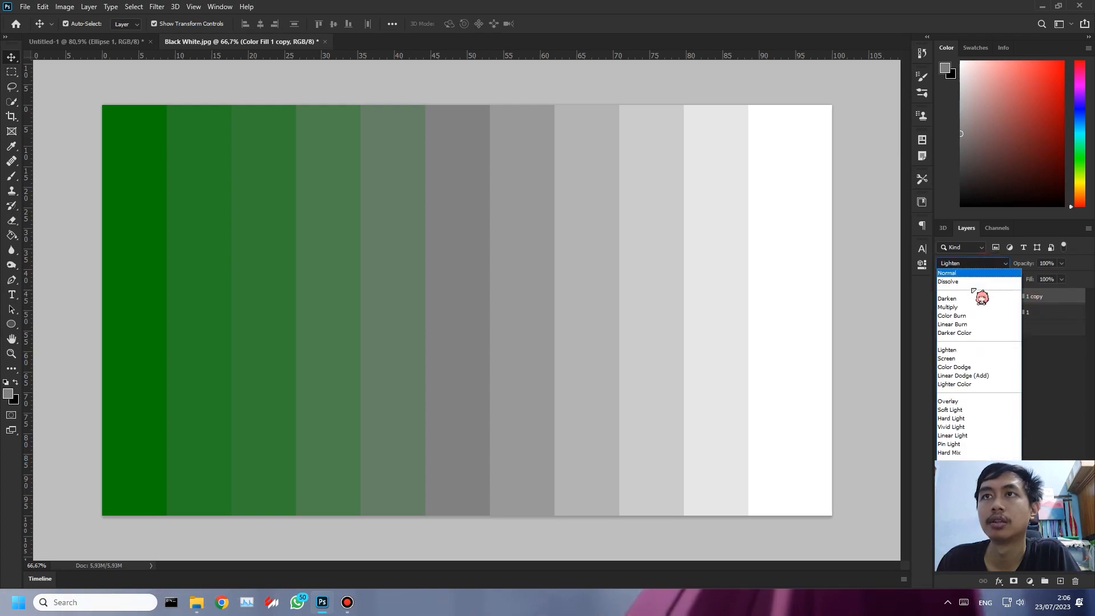
left_click(973, 298)
double_click(968, 299)
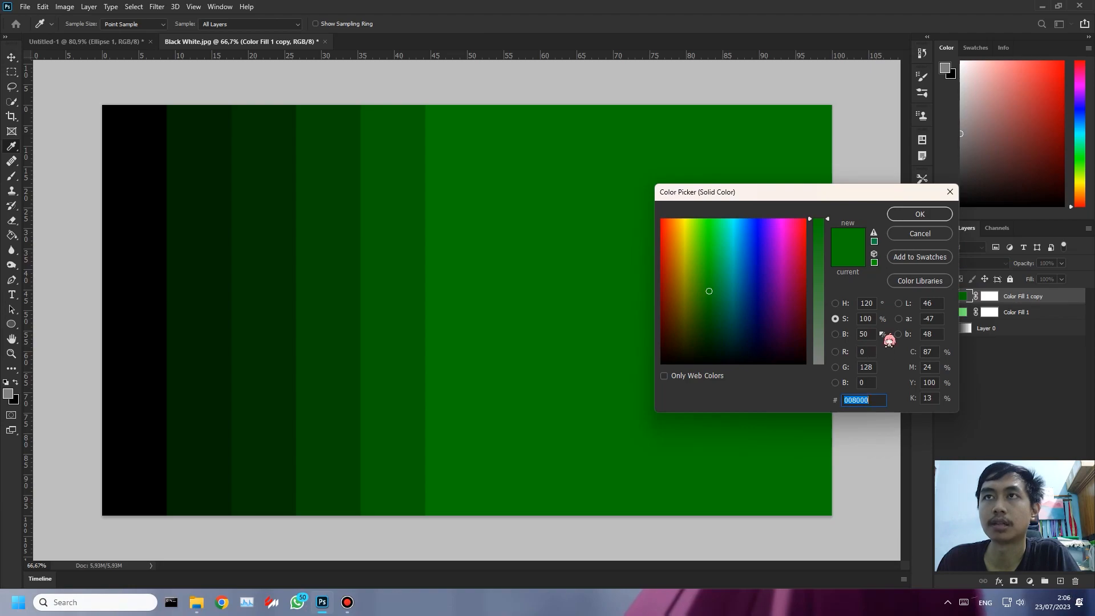
left_click(918, 234)
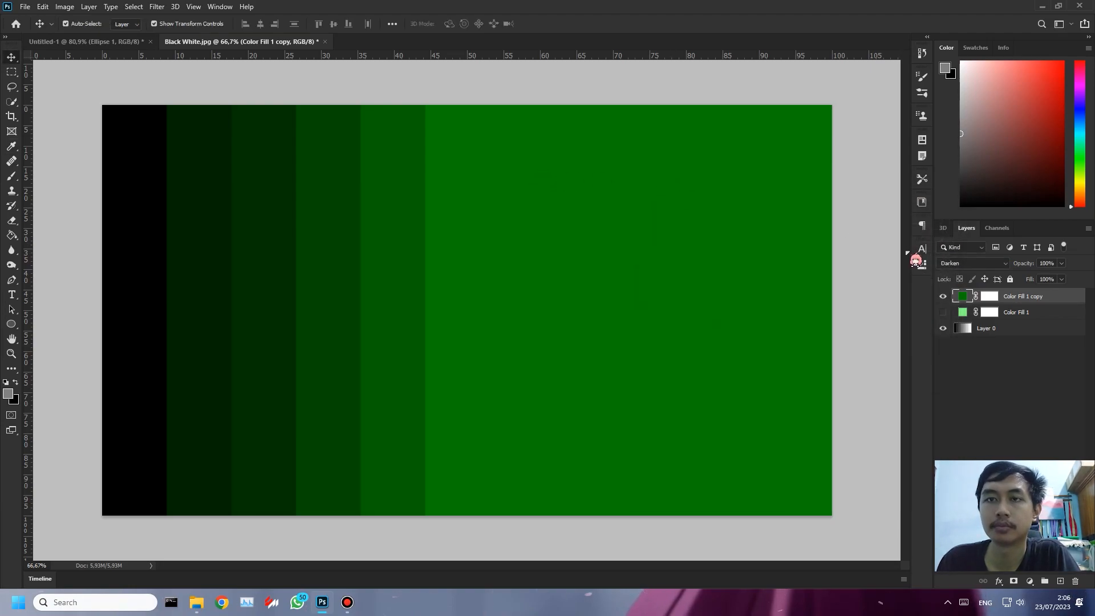
Step: Compare the light and dark green fills in Darken, and preview Screen on the dark green copy
left_click(943, 296)
left_click(942, 312)
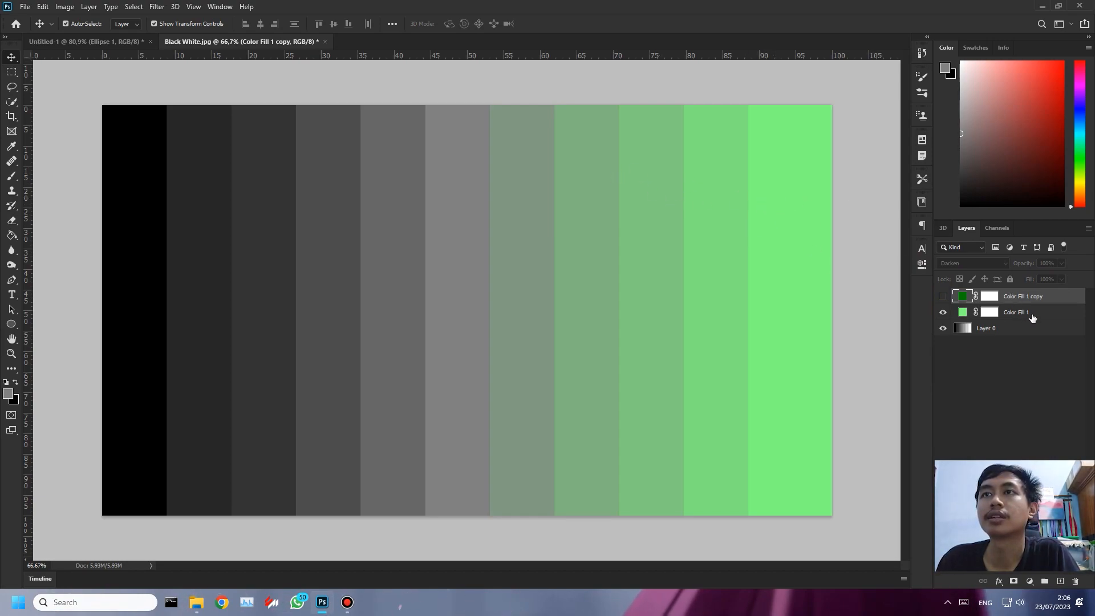
left_click(942, 312)
left_click(943, 296)
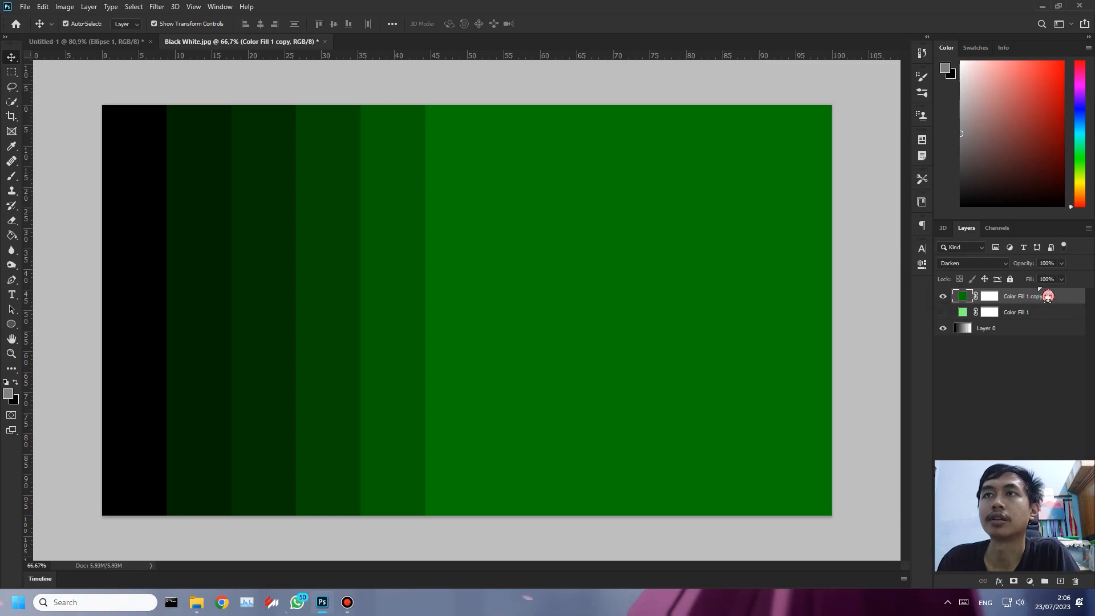
left_click(978, 263)
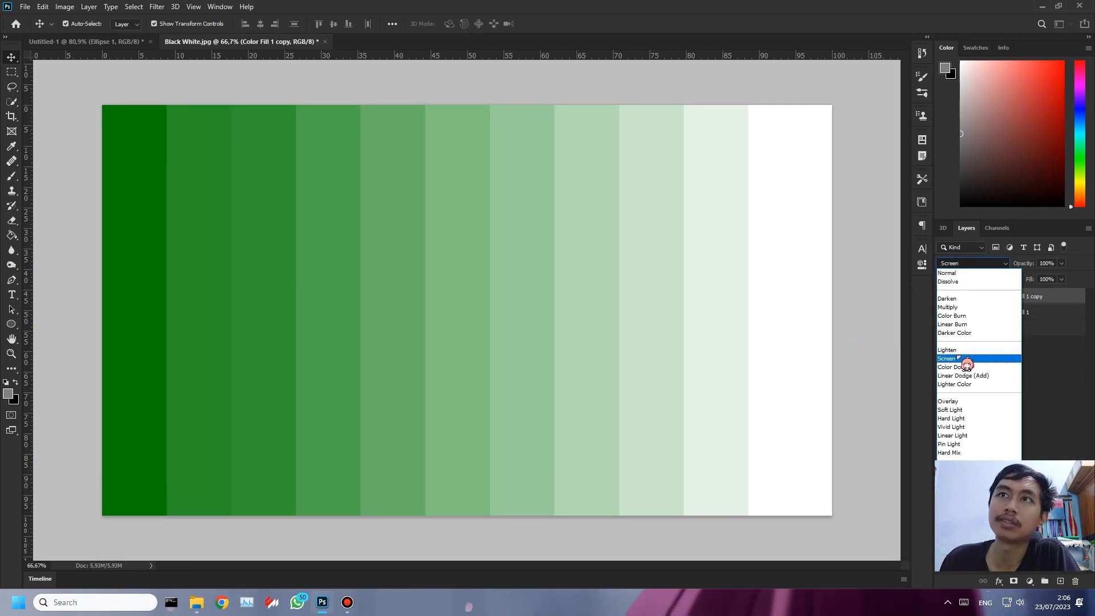
left_click(1048, 375)
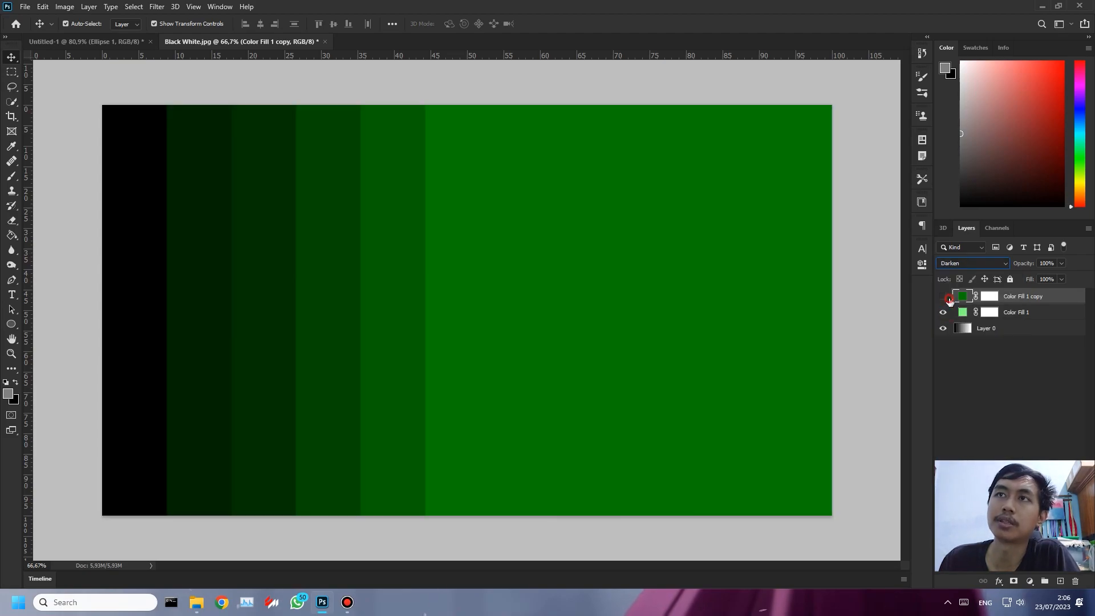
Step: View the light green fill without the dark green copy and browse its blend mode options
left_click(942, 296)
left_click(990, 312)
left_click(972, 263)
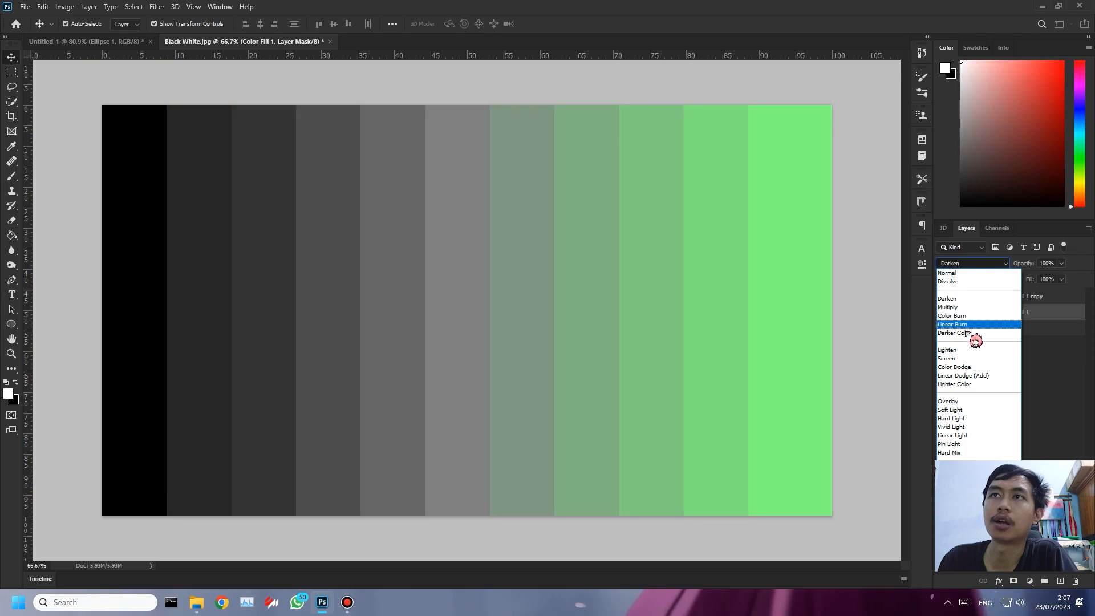
left_click(1083, 390)
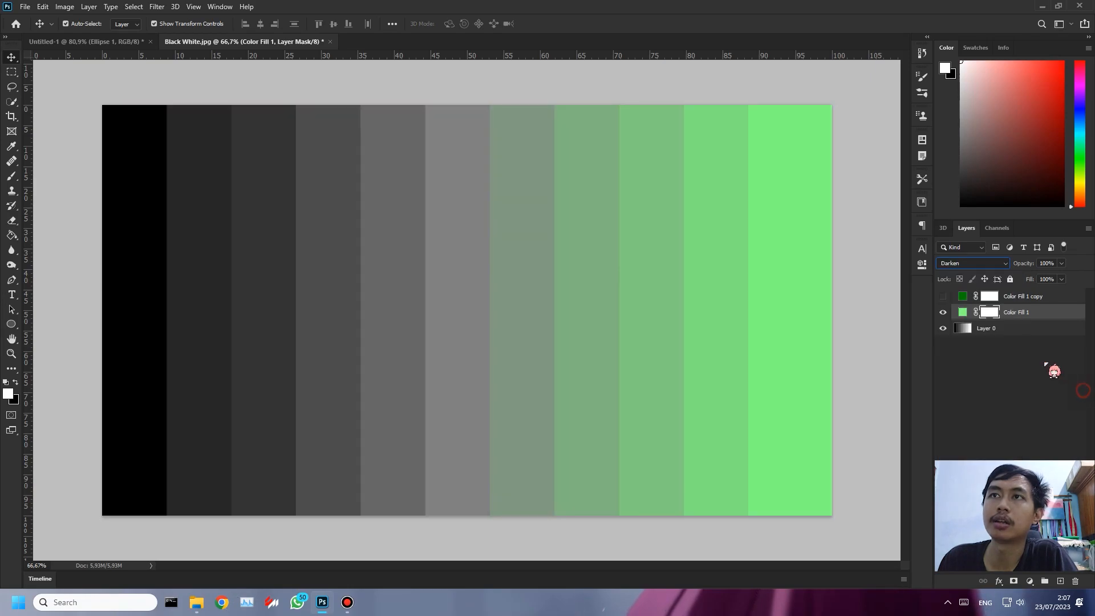
Step: Hide the light green Color Fill 1 layer, show the dark green copy, and set the copy's blend mode to Overlay
left_click(942, 311)
left_click(943, 296)
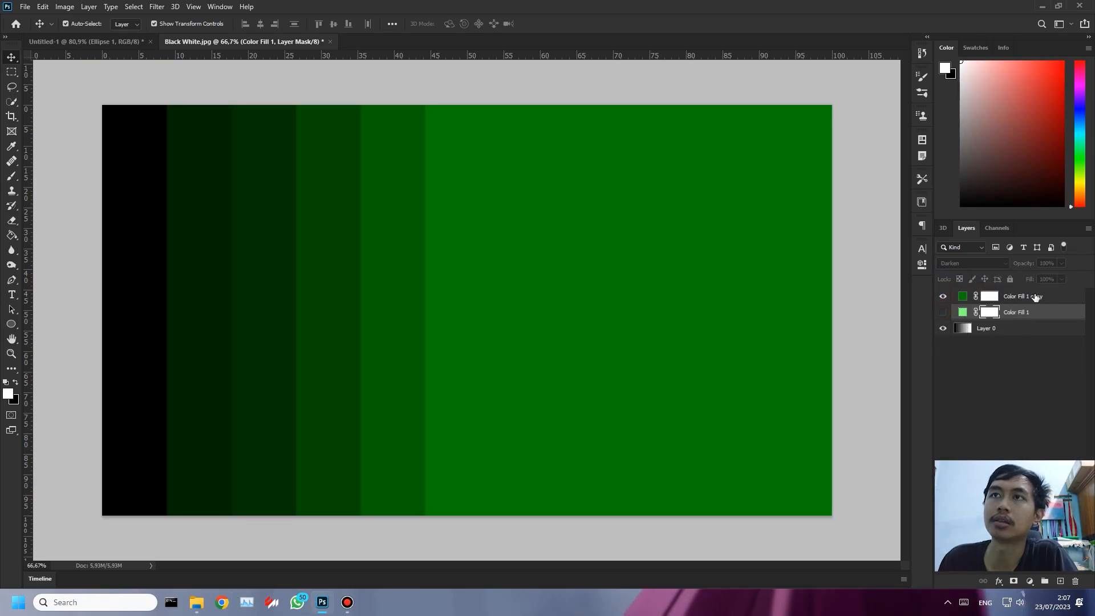
left_click(1031, 297)
left_click(993, 264)
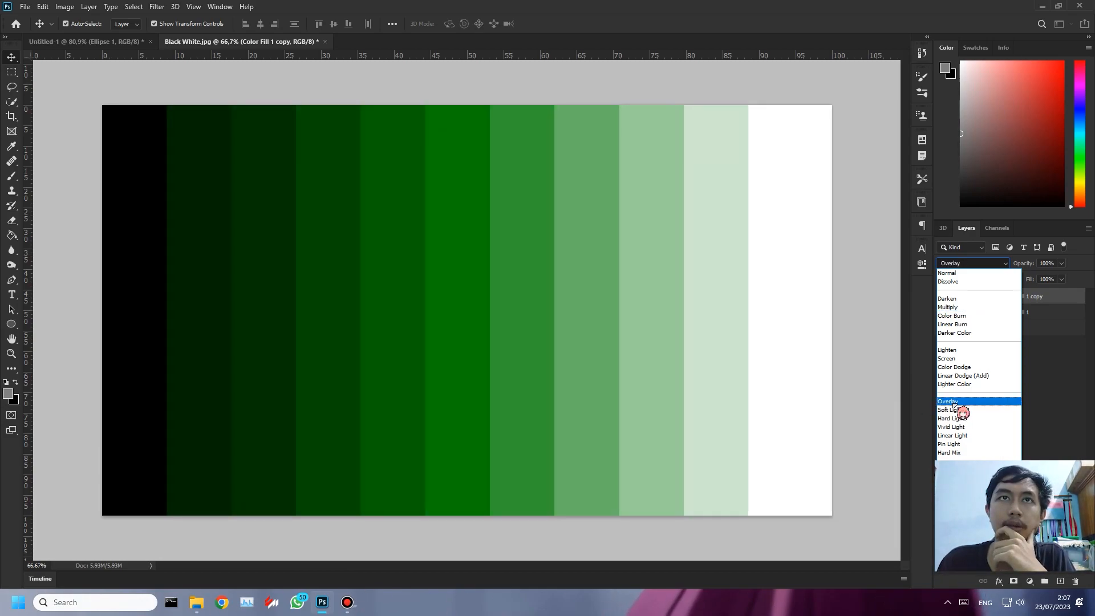
left_click(951, 402)
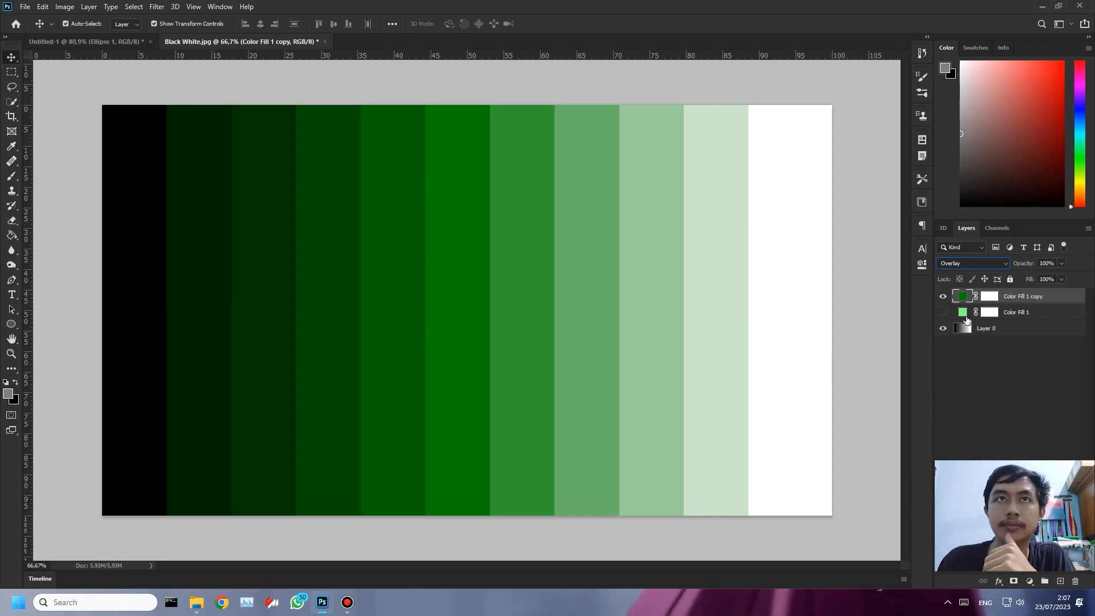
Step: Compare the dark green fill's colour values with the sampled colour of the sixth strip, and view the fill with Layer 0 hidden
double_click(963, 296)
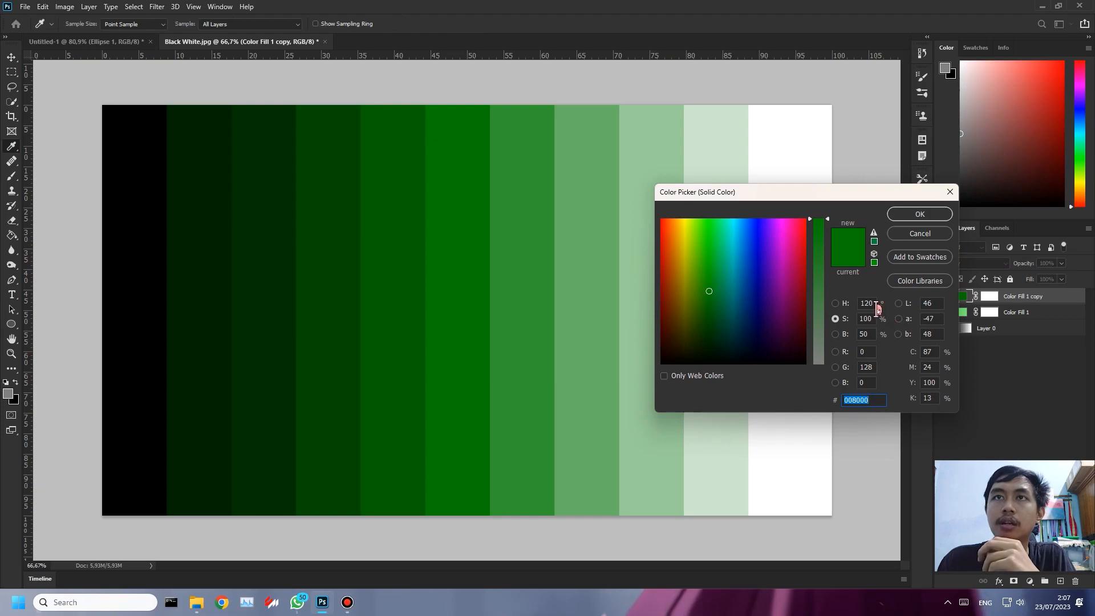
left_click(919, 232)
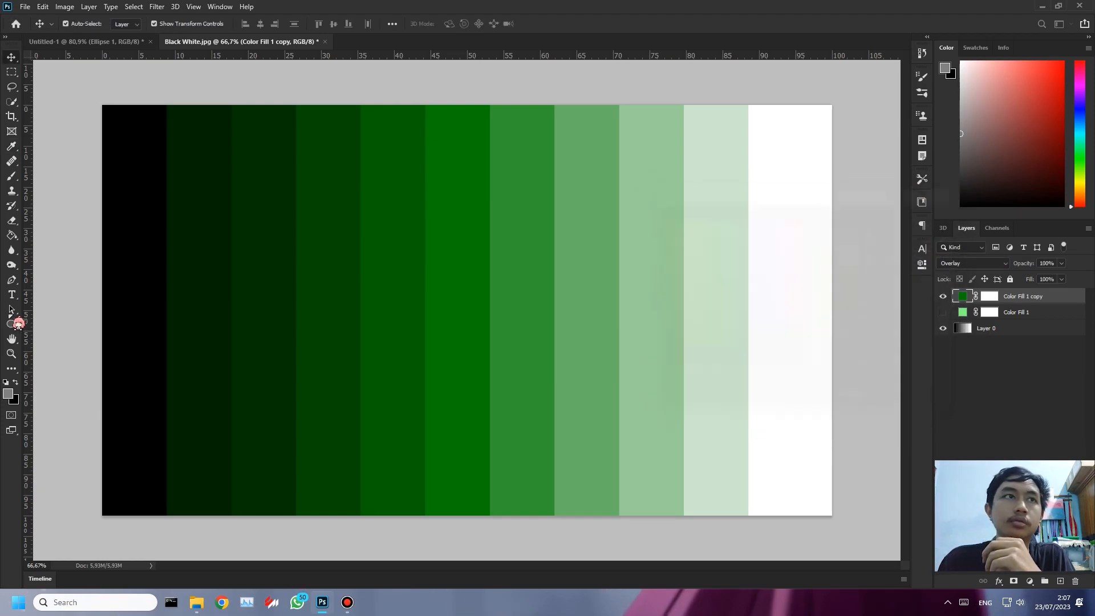
left_click(14, 396)
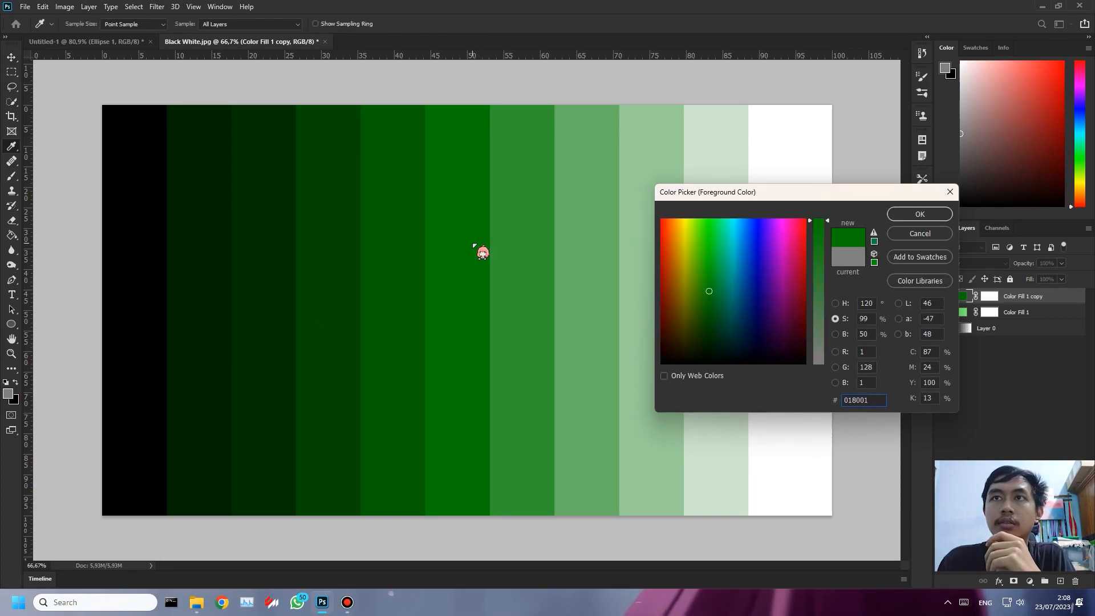
left_click(461, 205)
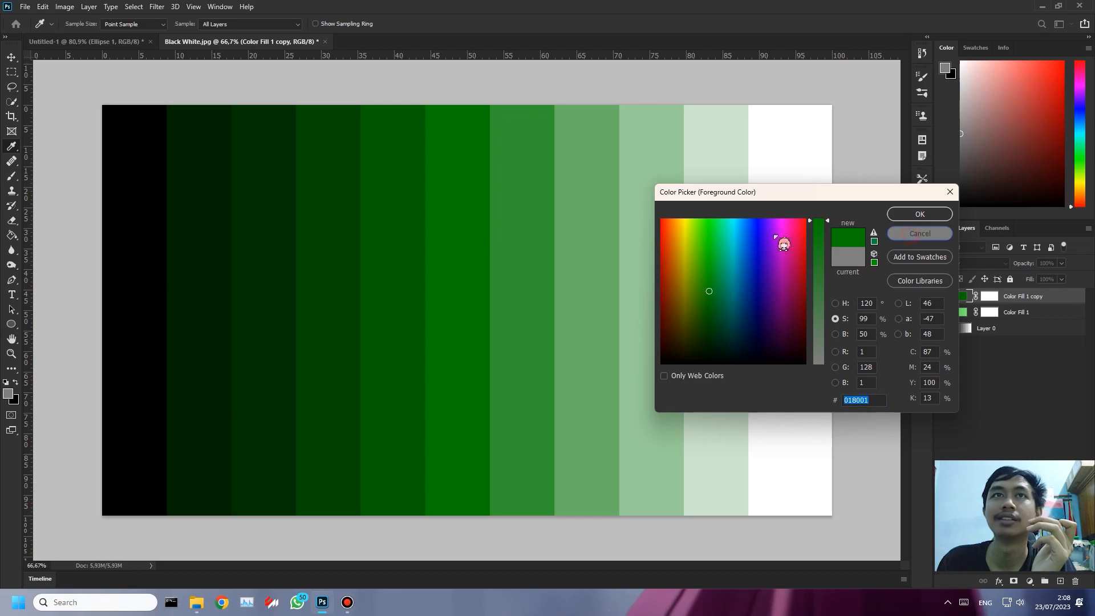
left_click(919, 233)
left_click(942, 329)
left_click(943, 329)
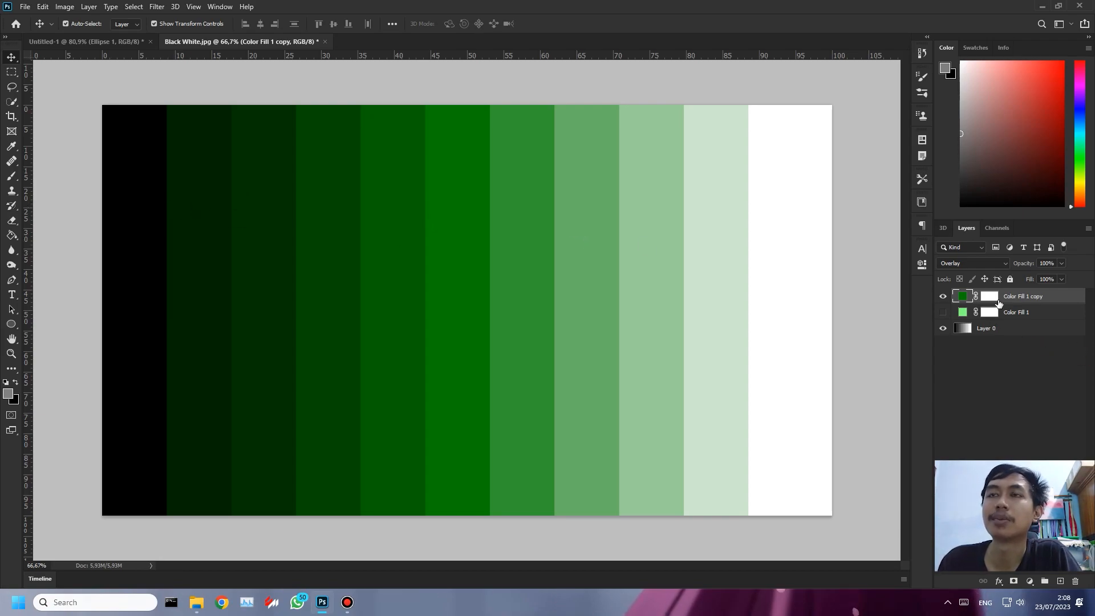
Step: Set the Color Fill 1 copy layer's blend mode to Soft Light and shift its fill hue from green to blue
left_click(995, 264)
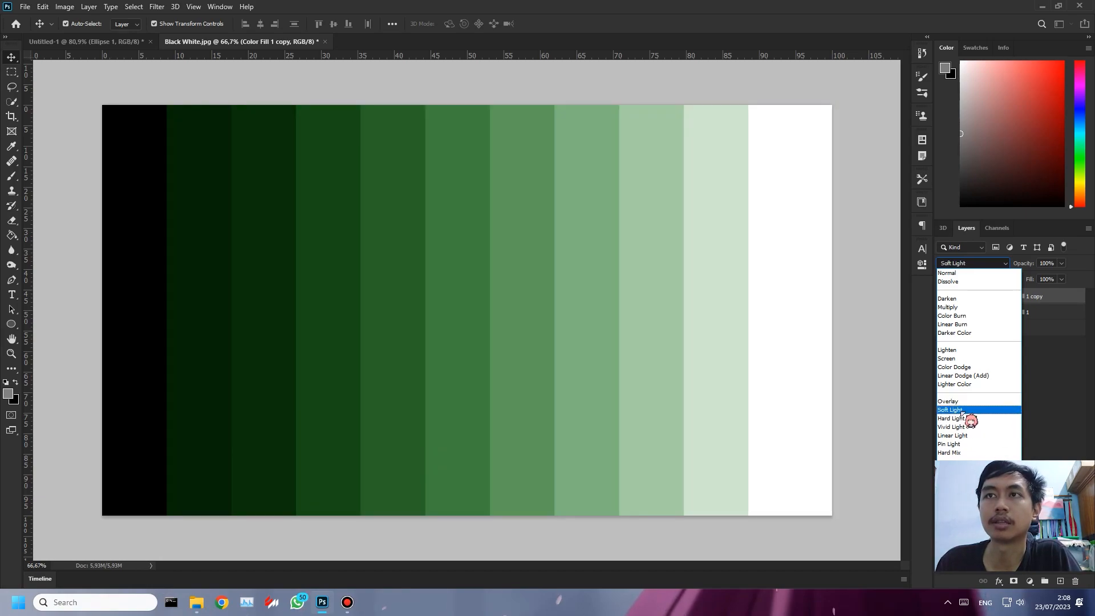
left_click(955, 410)
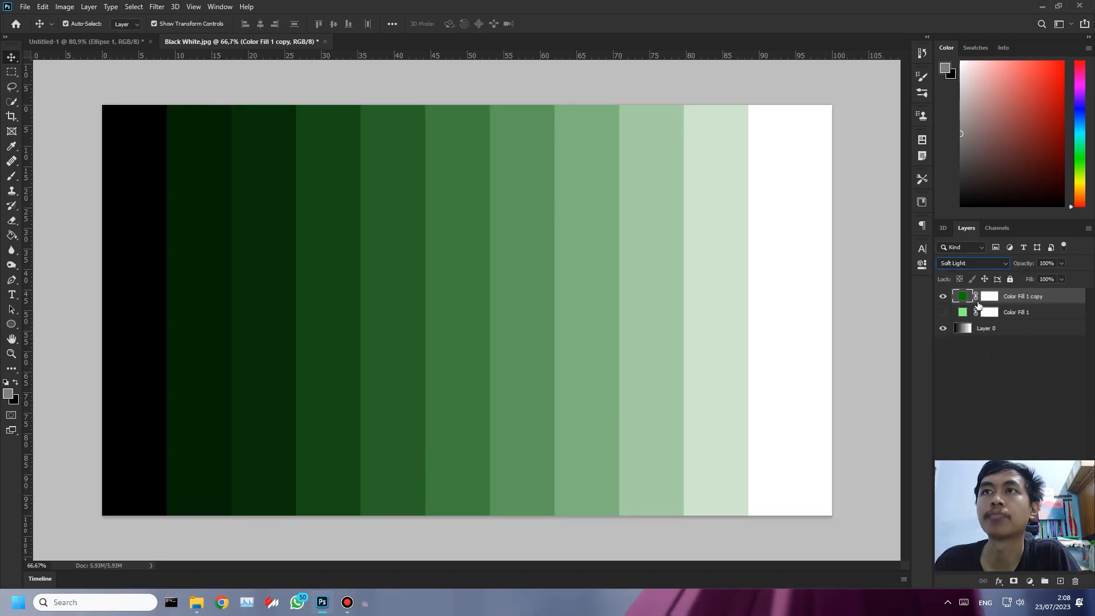
double_click(963, 298)
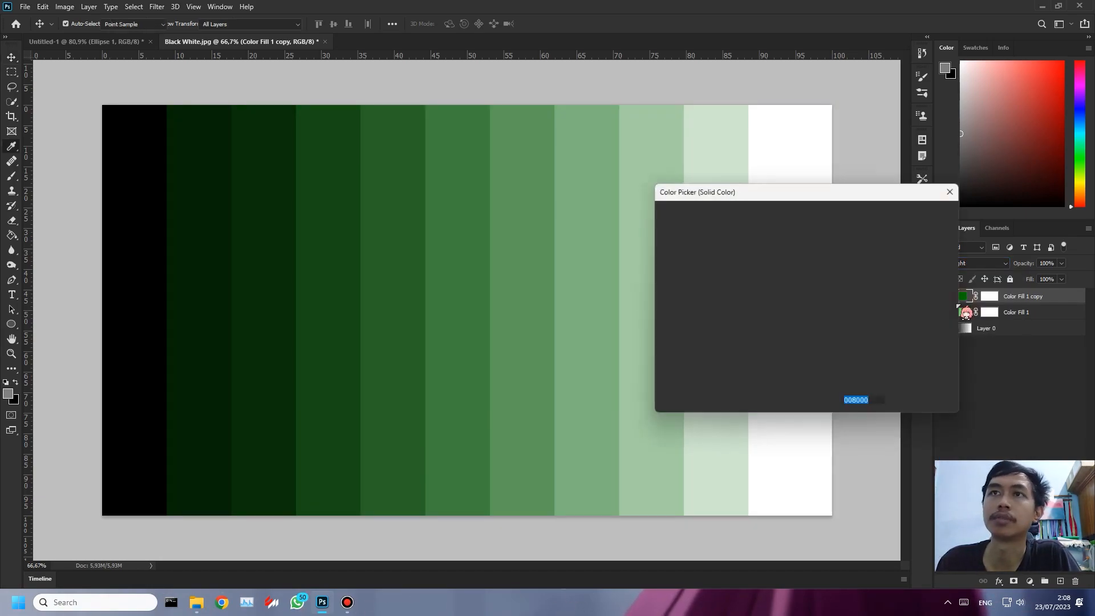
left_click(836, 303)
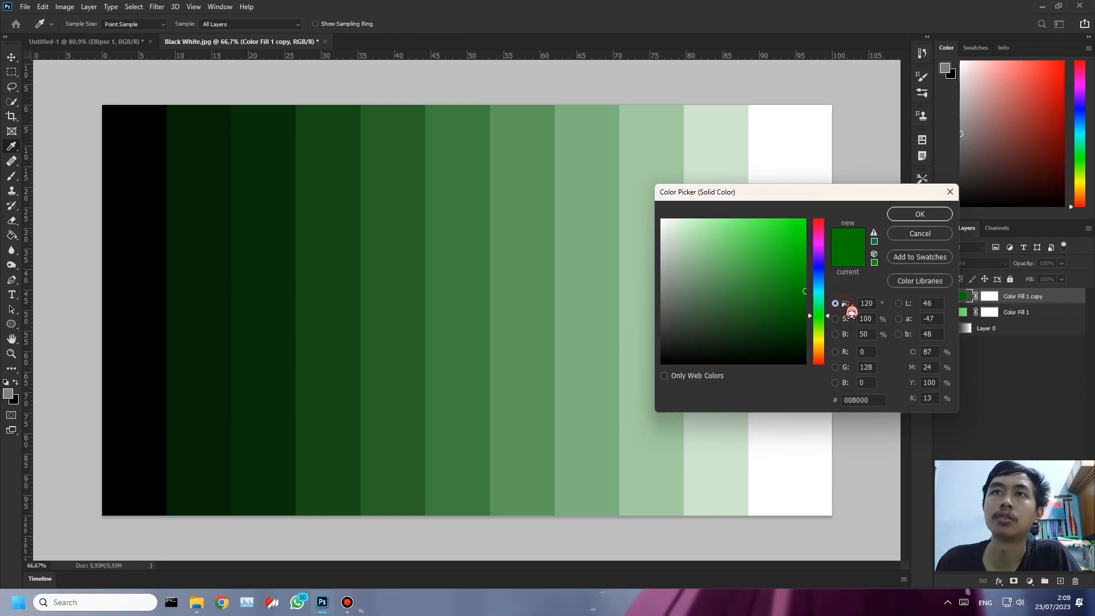
left_click_drag(826, 284, 825, 268)
left_click(919, 214)
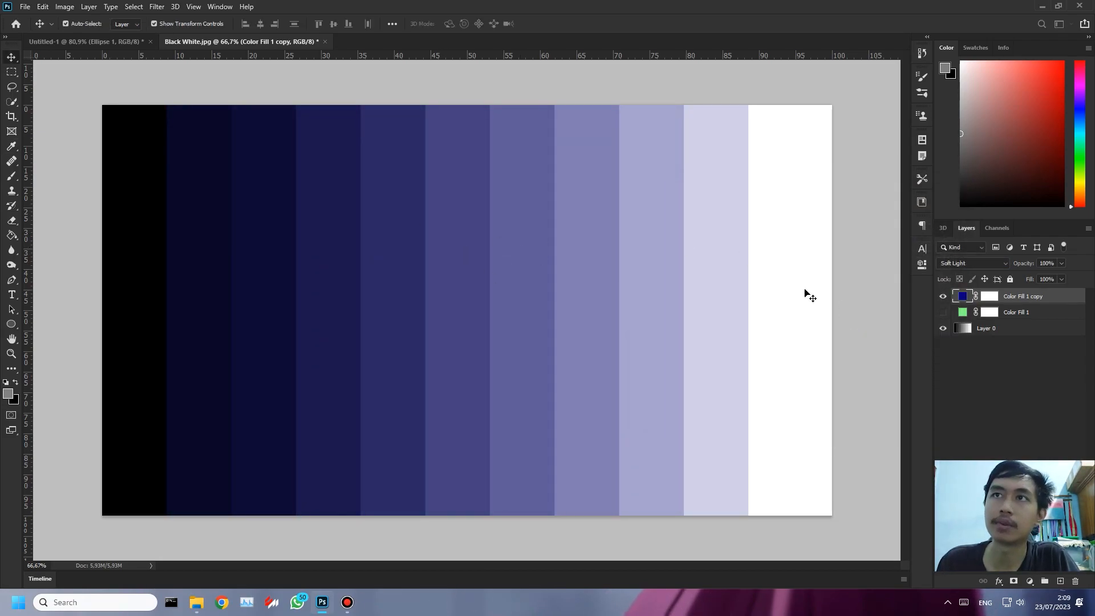
Step: Set the blue fill's blend mode to Overlay, and toggle Layer 0 off and on to compare
left_click(979, 264)
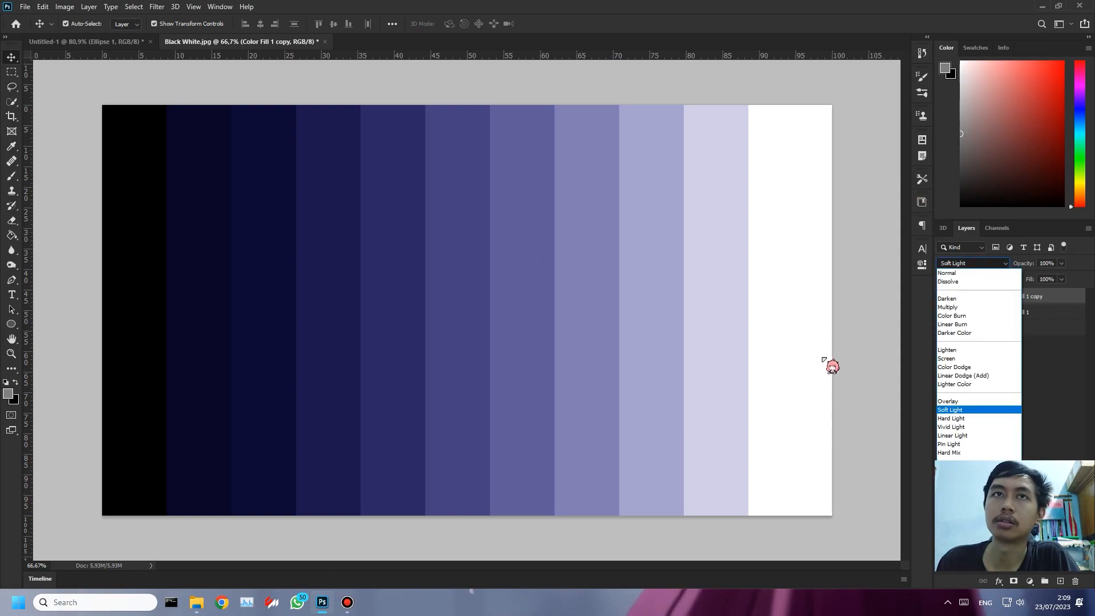
left_click(946, 402)
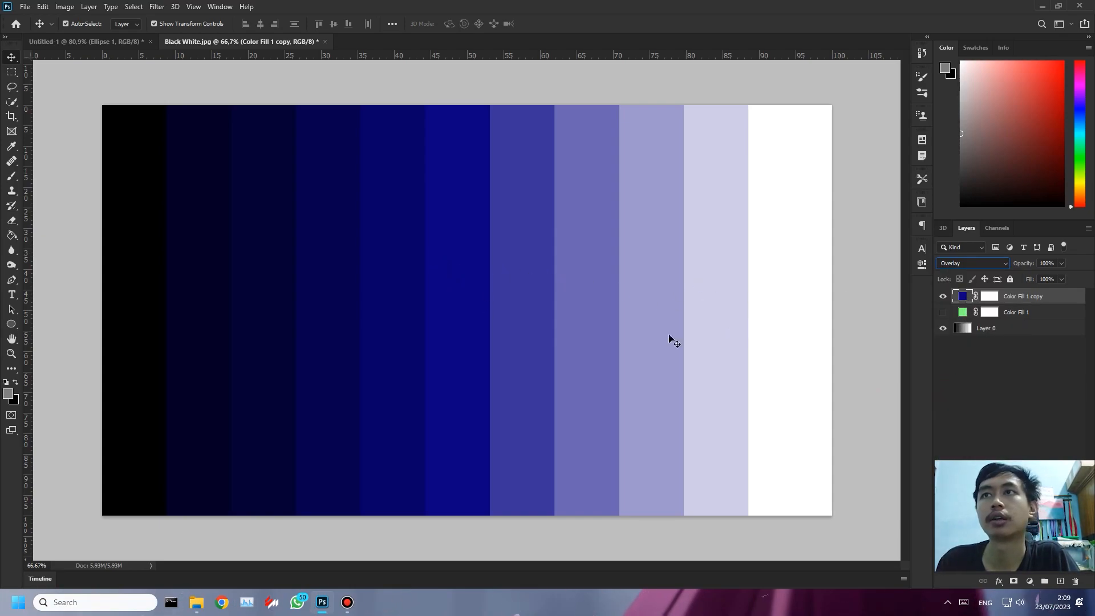
left_click(942, 329)
left_click(943, 329)
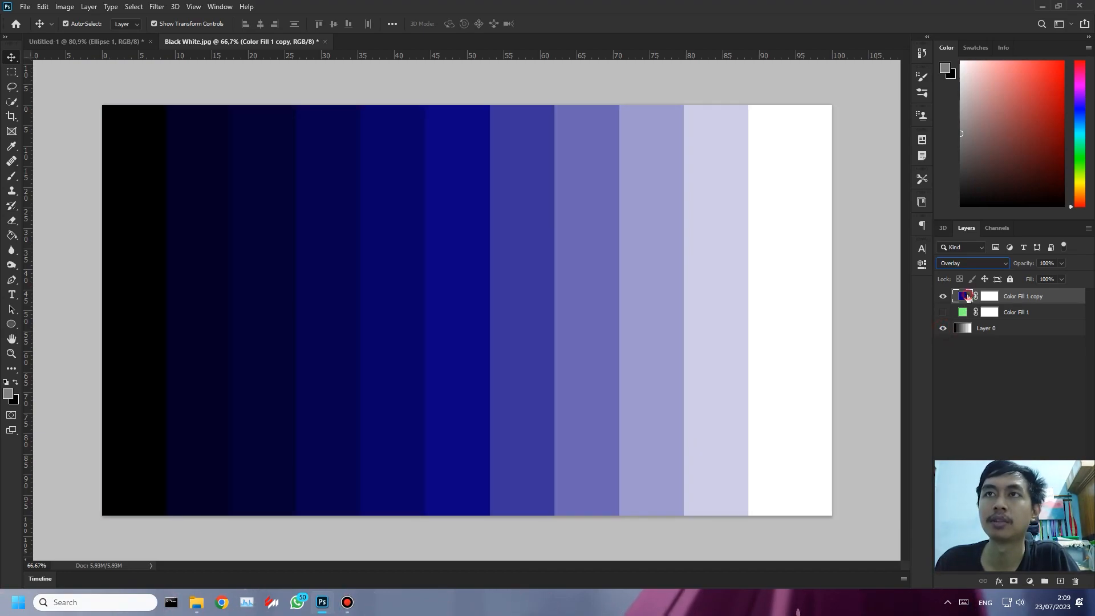
Step: Set the blue Color Fill 1 copy layer's blend mode to Normal and hide the layer
left_click(1002, 266)
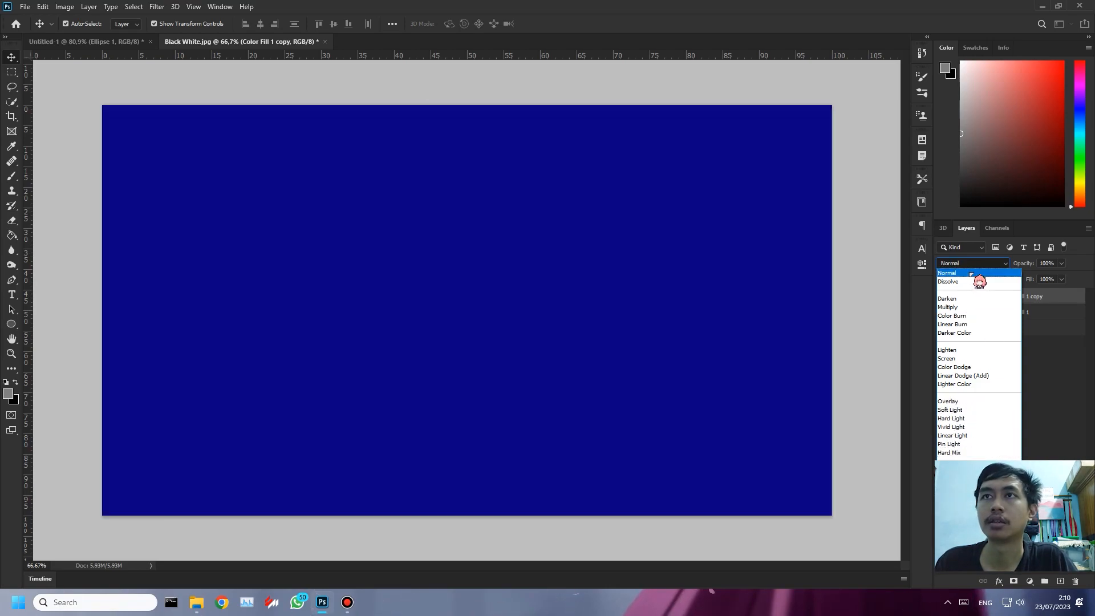
left_click(947, 272)
left_click(942, 296)
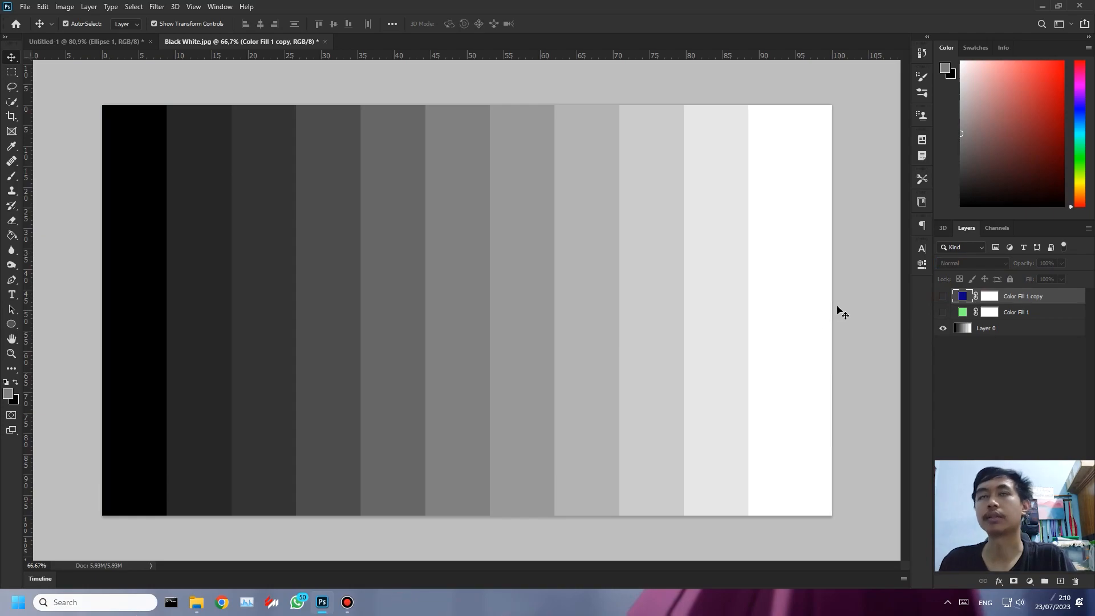